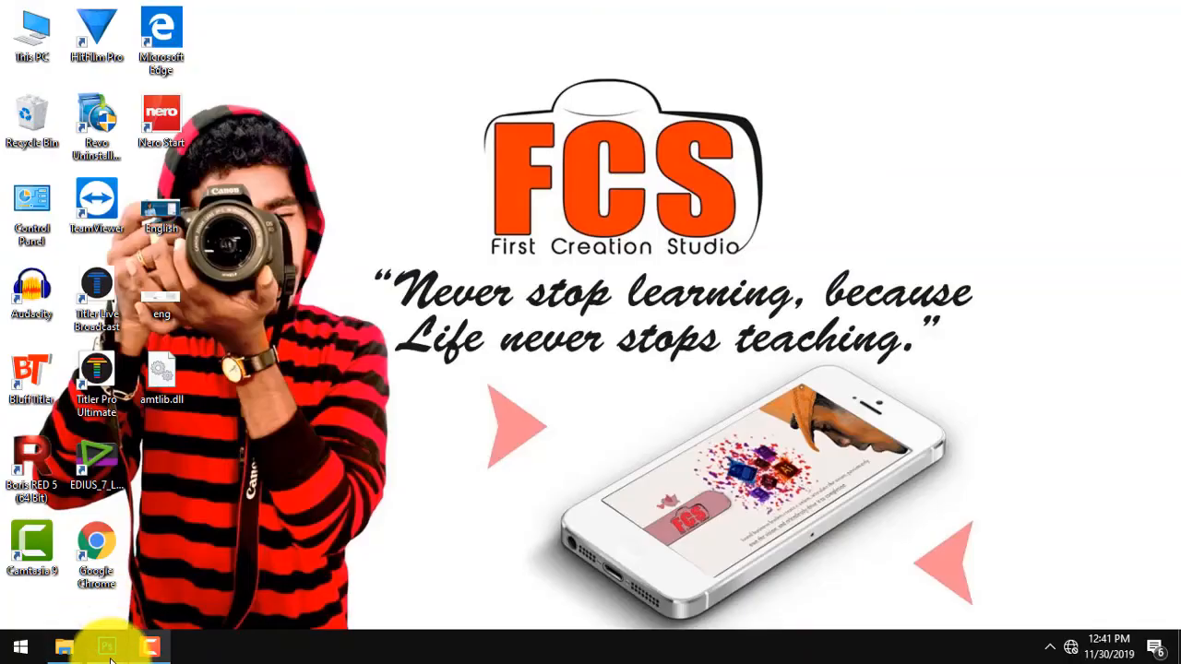
Switch to Photoshop and create a new blank document with the preset settings
left_click(107, 647)
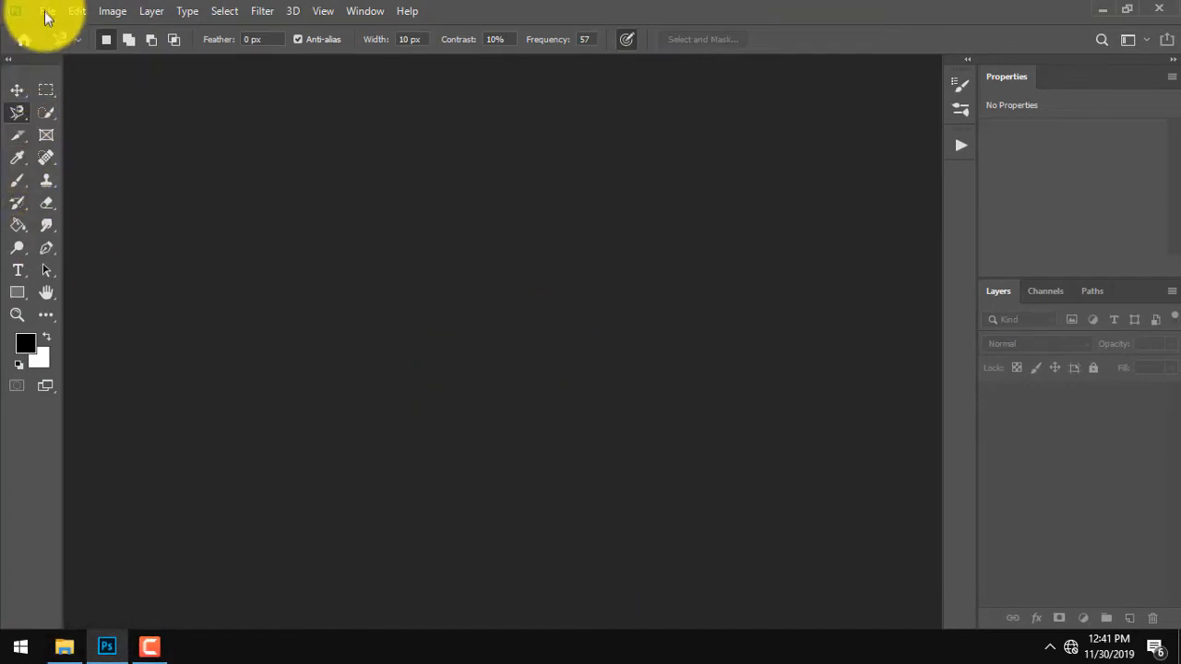
left_click(48, 11)
left_click(37, 32)
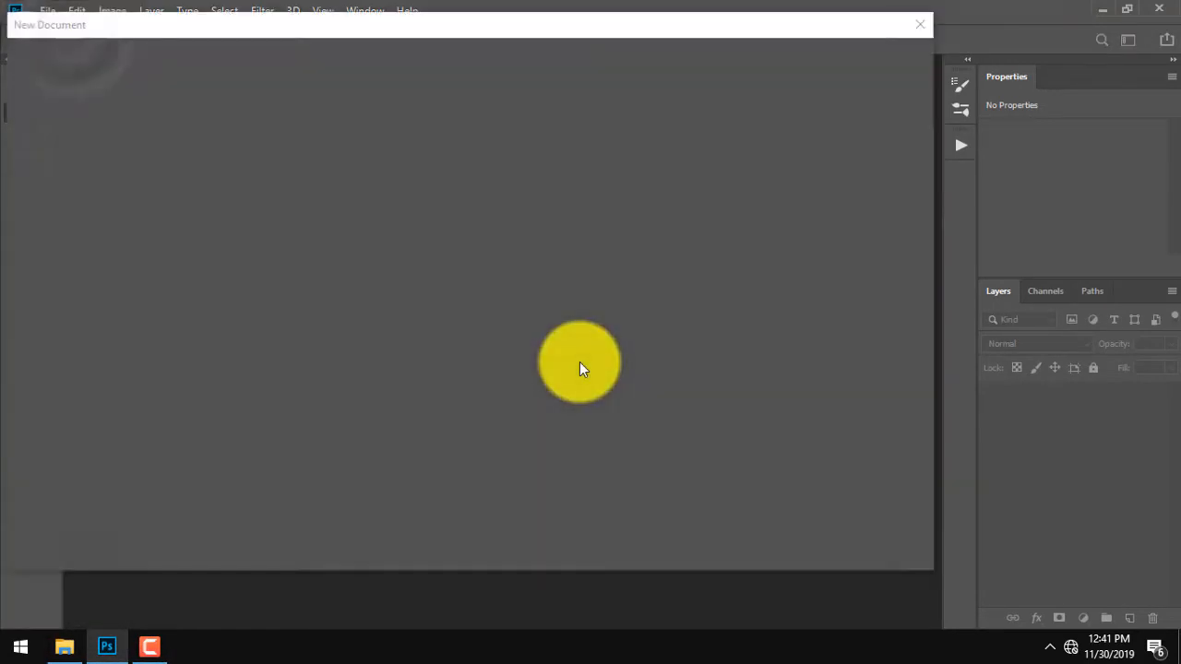
left_click(810, 537)
Rotate the blank canvas 90° counter clockwise into landscape orientation
left_click(113, 11)
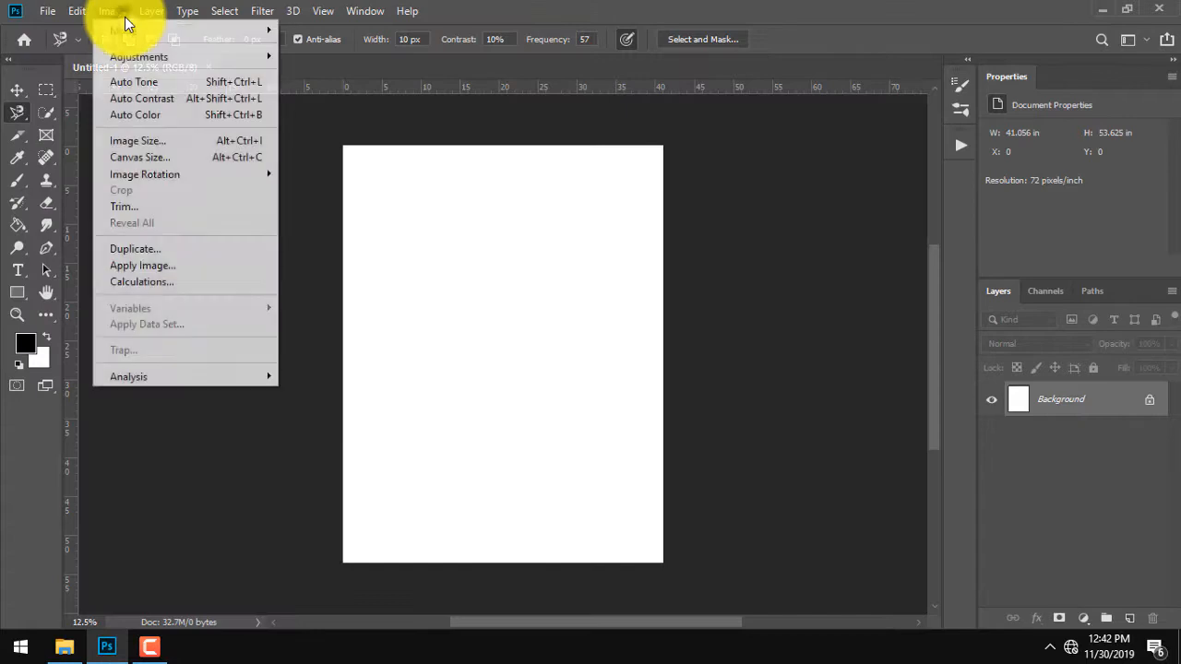
mouse_move(195, 177)
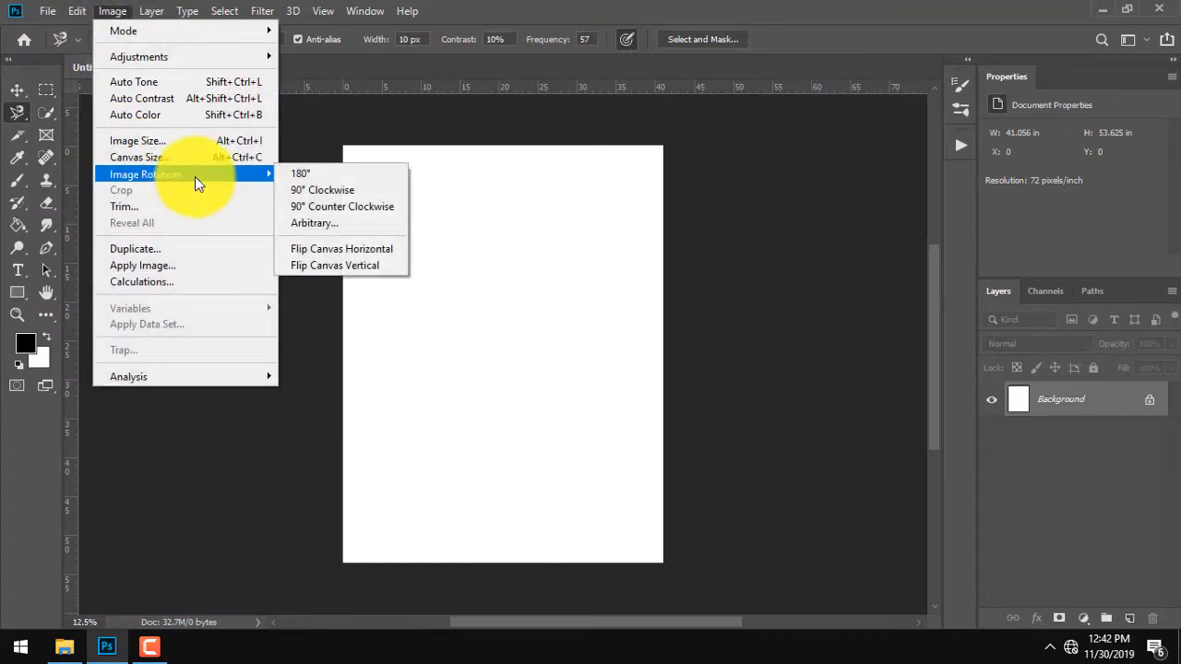
left_click(401, 207)
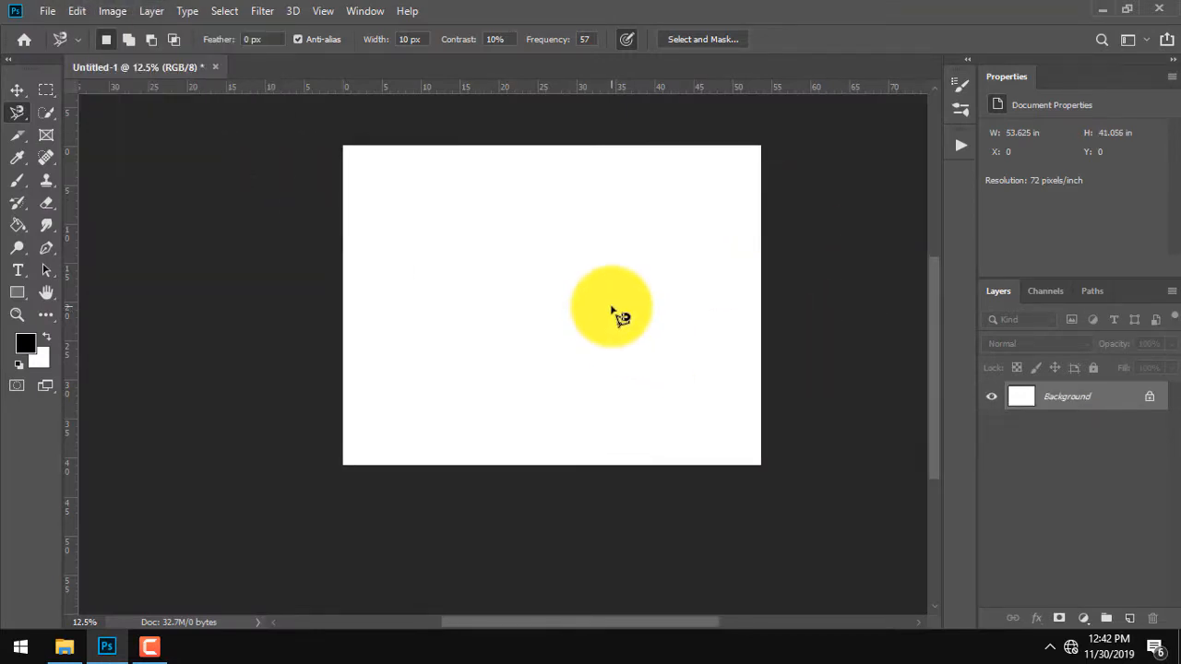
scroll(612, 314, "up", 2)
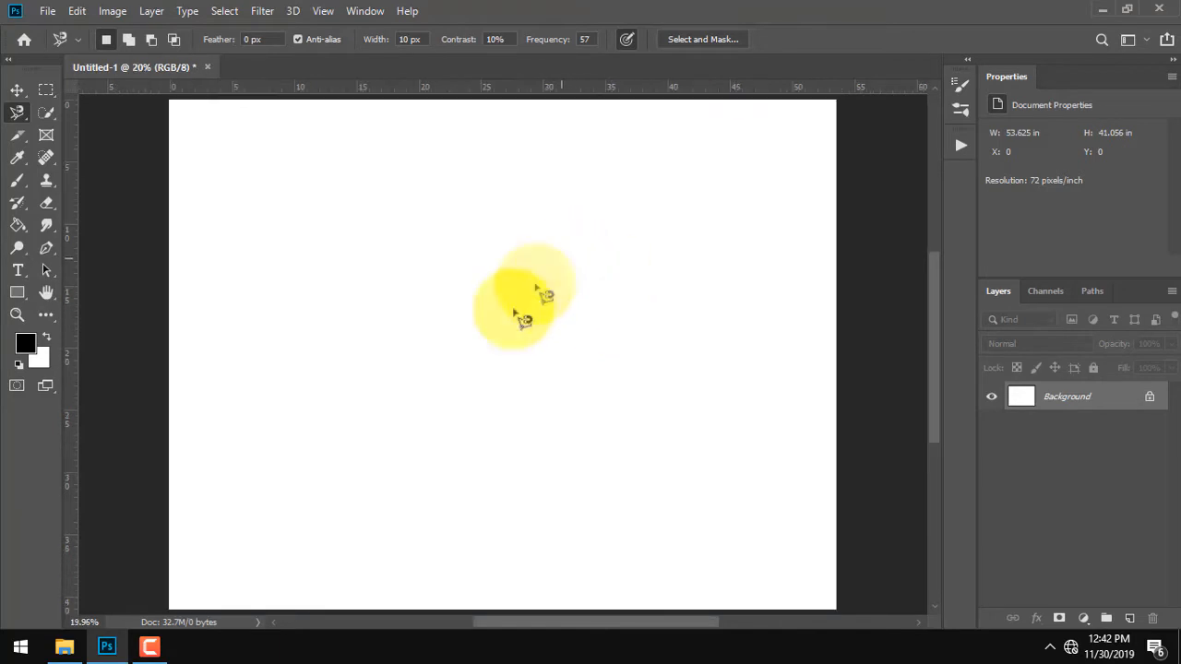
Open the green foliage photo IMG_4665 from the Lesso Tool Images folder as a separate document
left_click(63, 647)
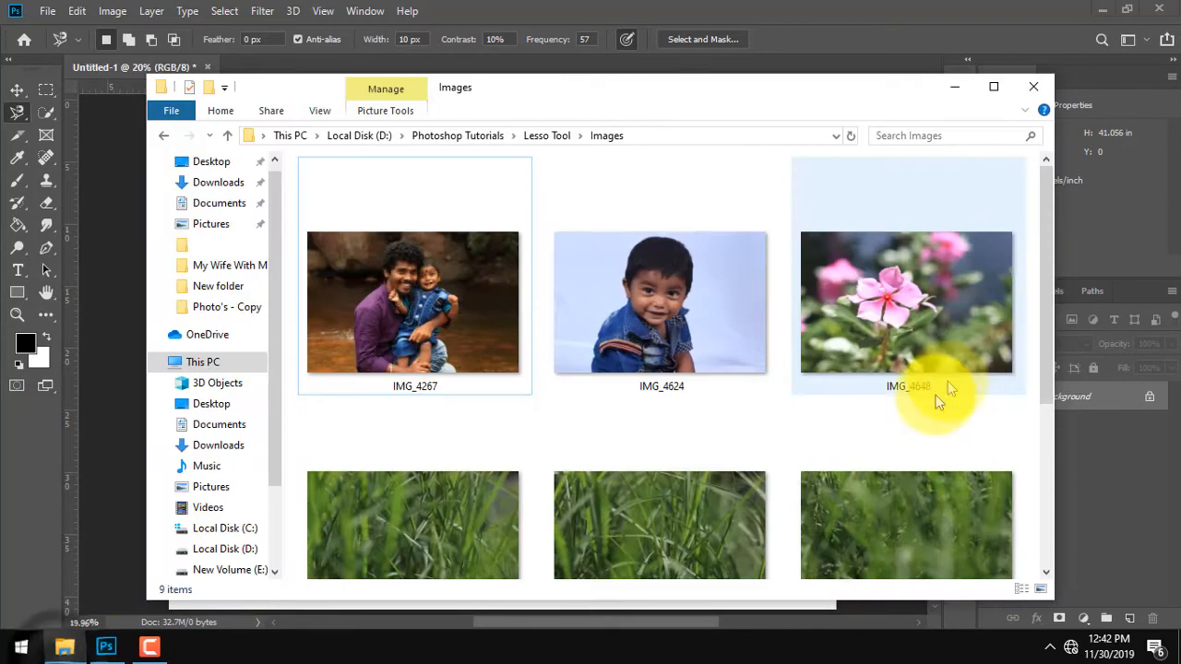
left_click(655, 346)
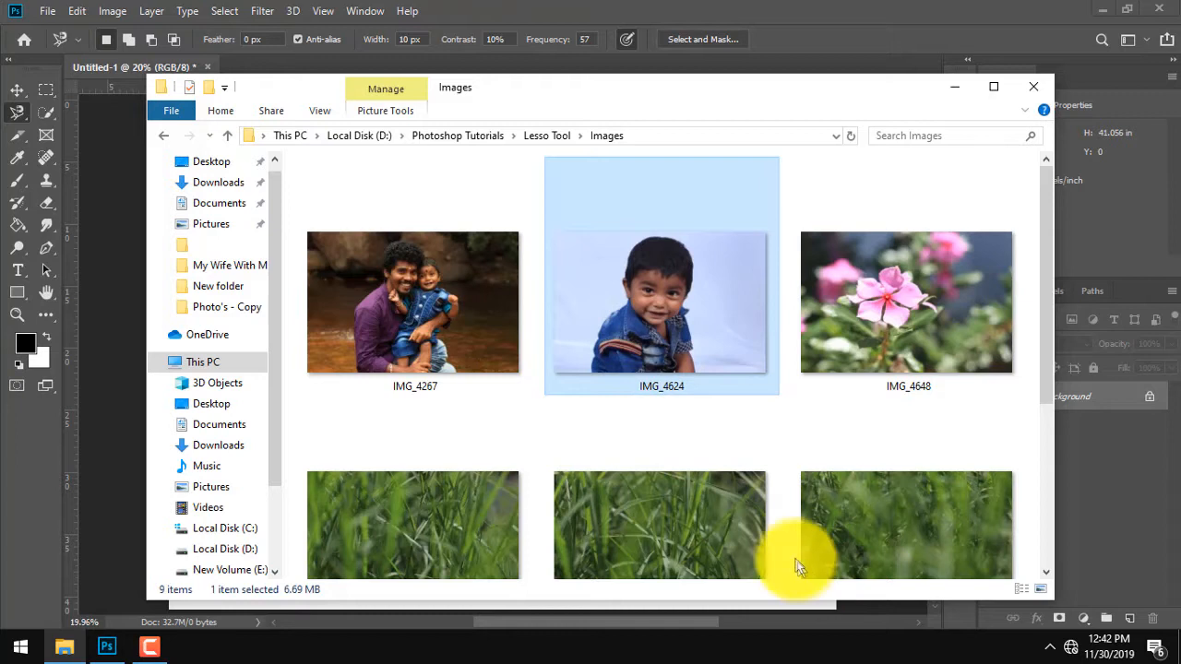
scroll(851, 507, "down", 2)
left_click(908, 493)
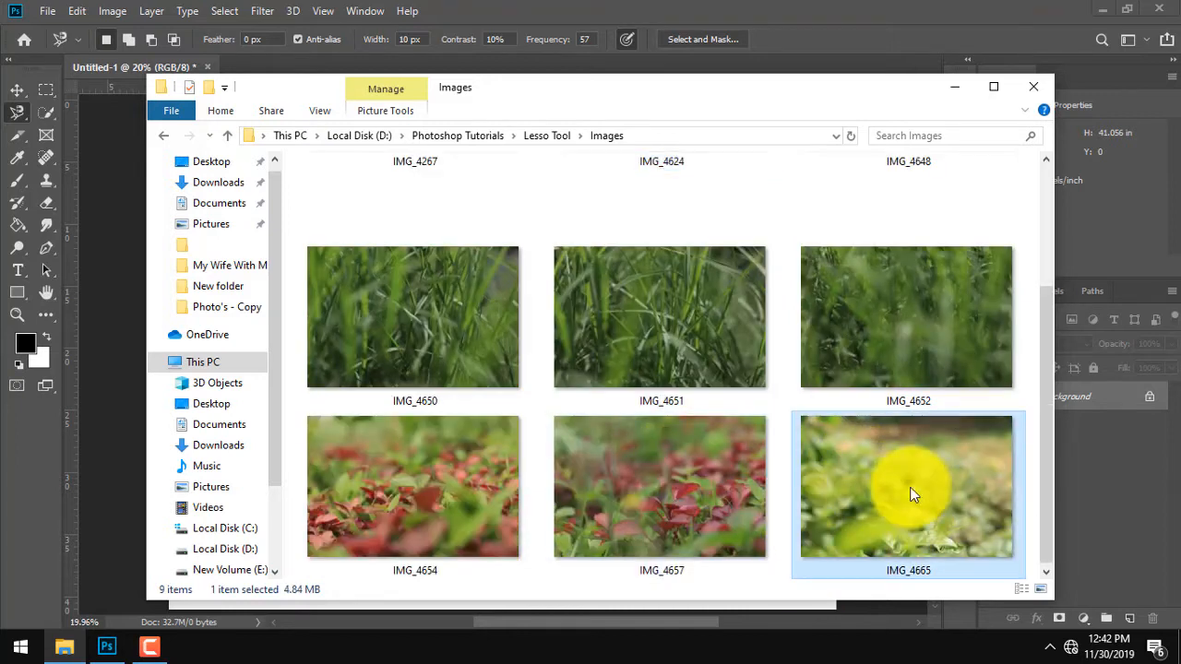
double_click(871, 482)
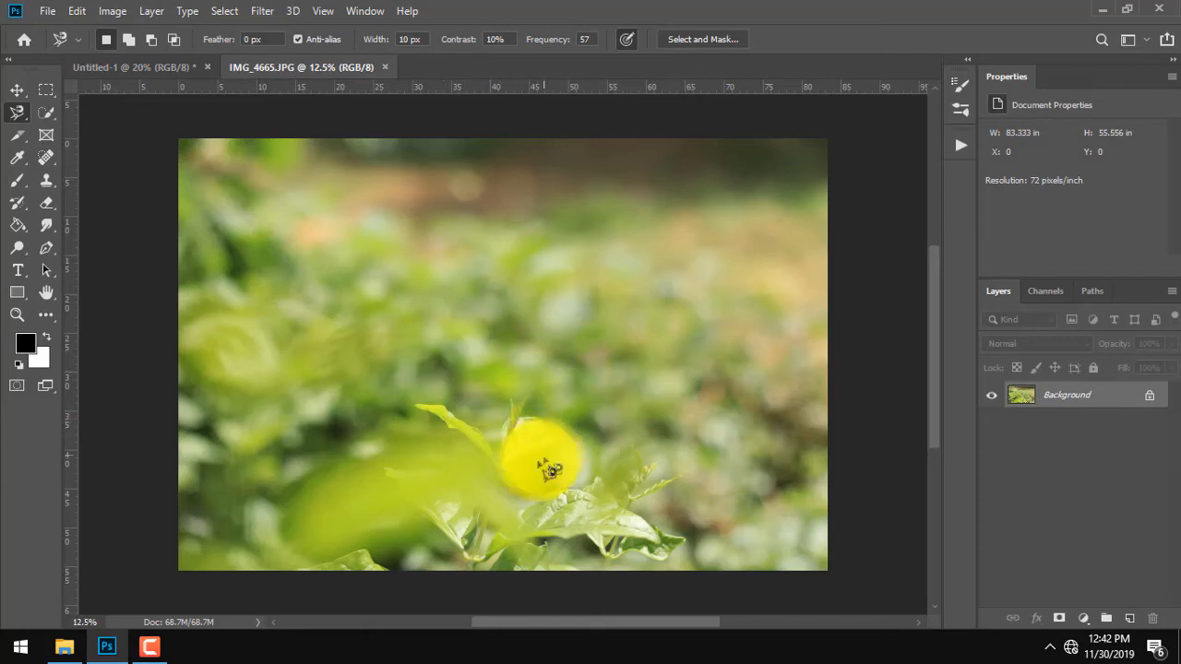
left_click(140, 66)
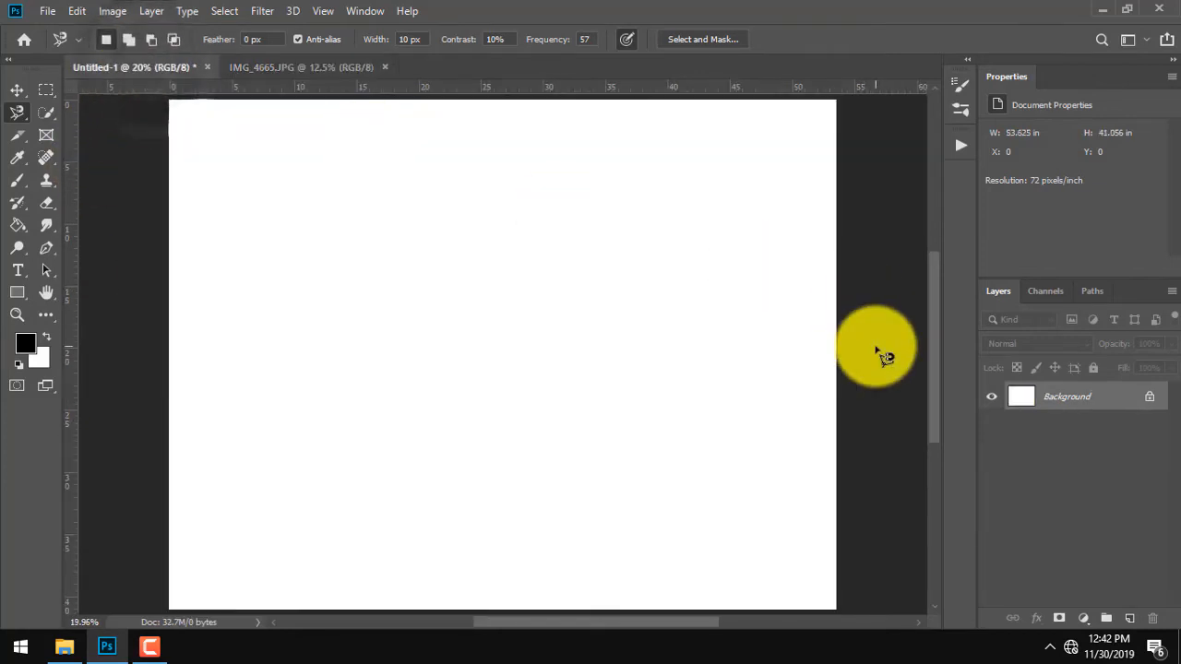
left_click(332, 68)
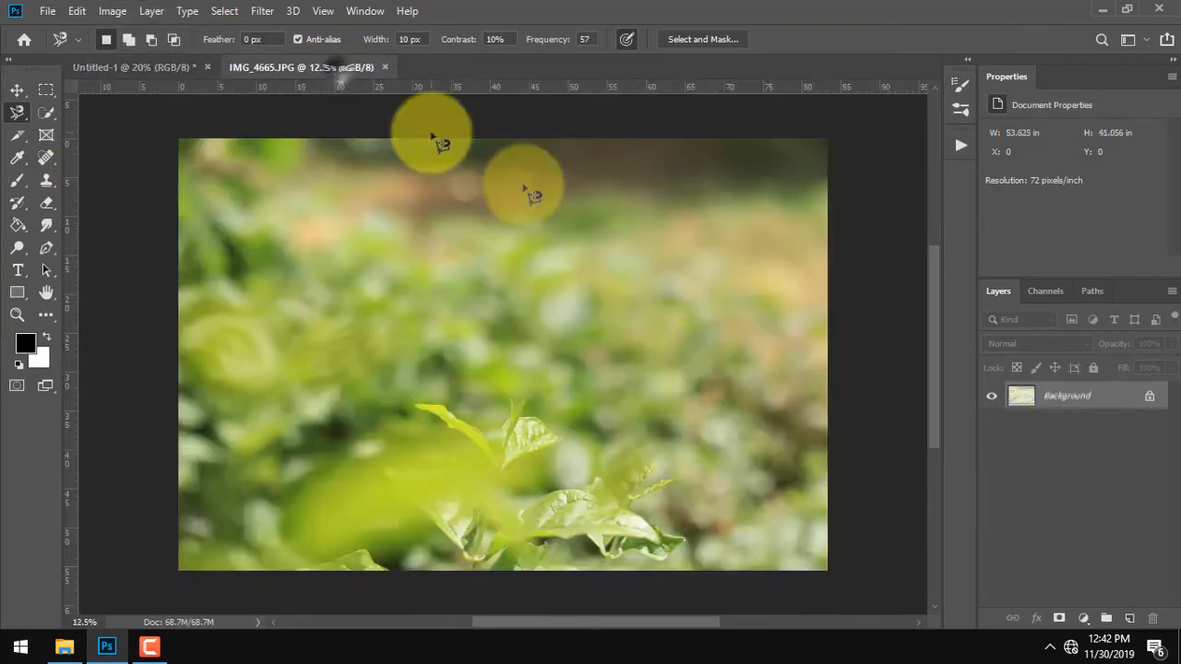
Copy the entire IMG_4665 photo and paste it into the Untitled-1 document
left_click(226, 11)
left_click(238, 26)
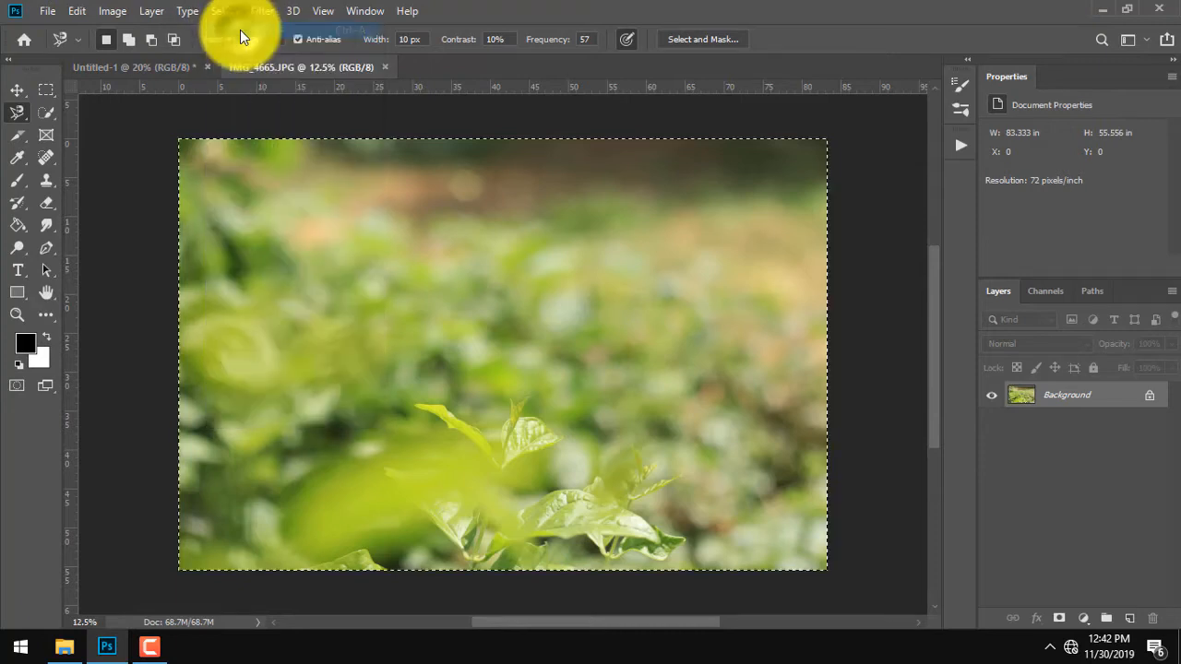
left_click(76, 11)
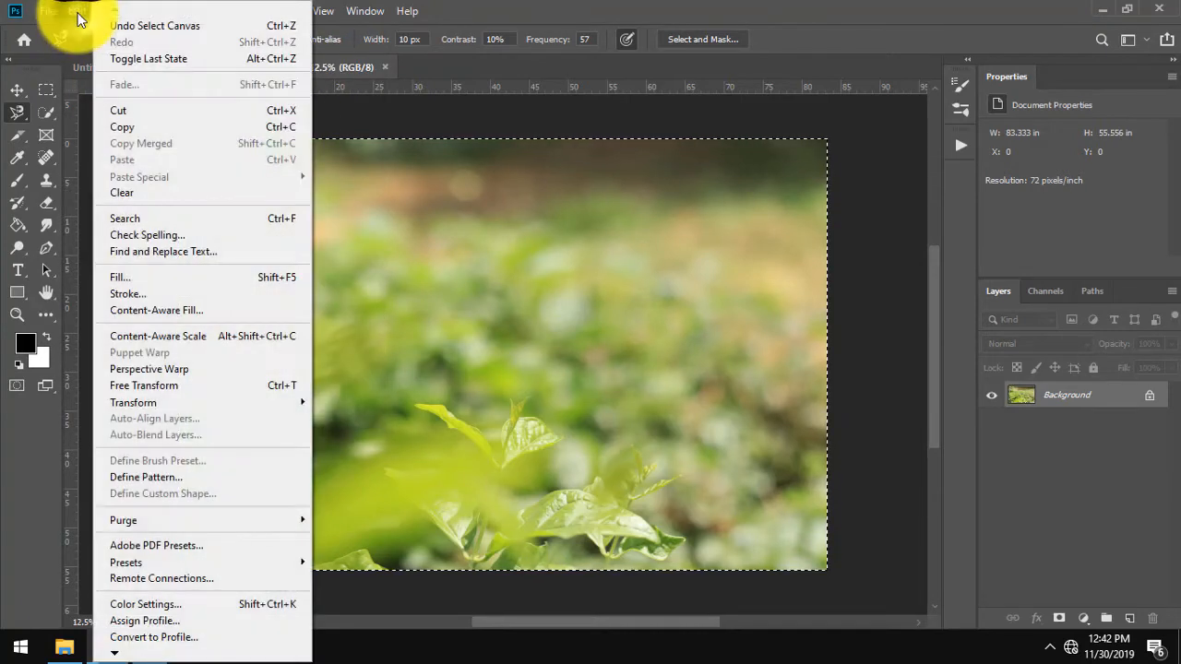
left_click(192, 124)
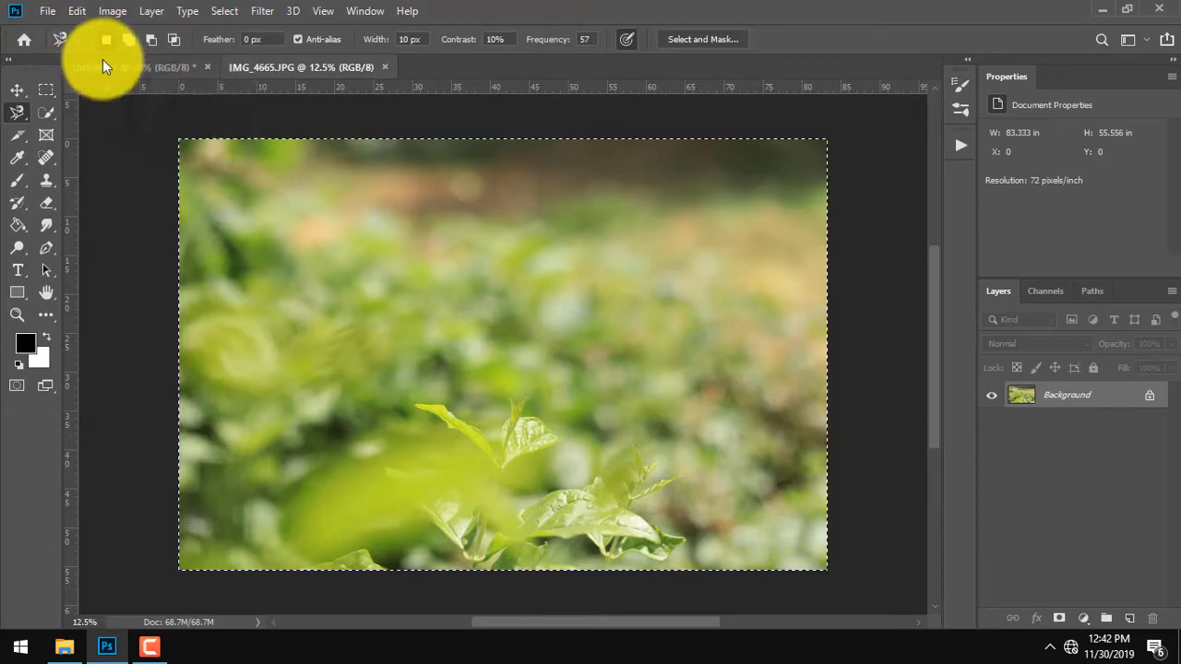
left_click(155, 69)
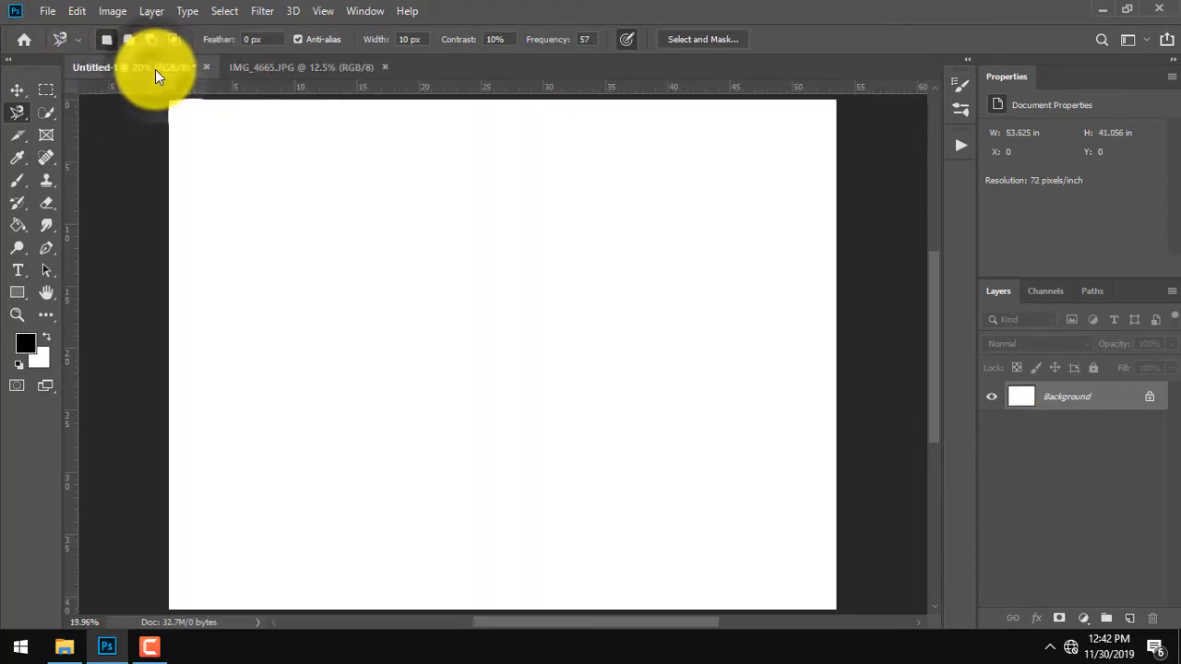
left_click(71, 11)
left_click(189, 160)
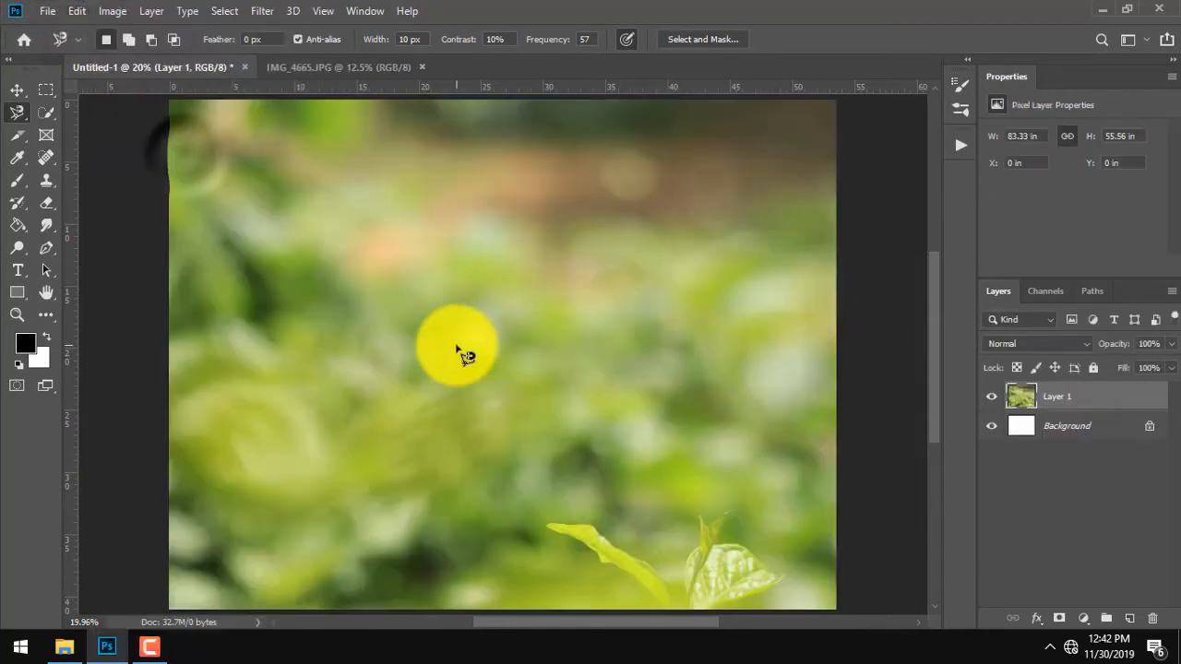
Move the pasted foliage layer upward on the canvas so more of its lower leaves fall inside, using Free Transform
scroll(458, 348, "down", 4)
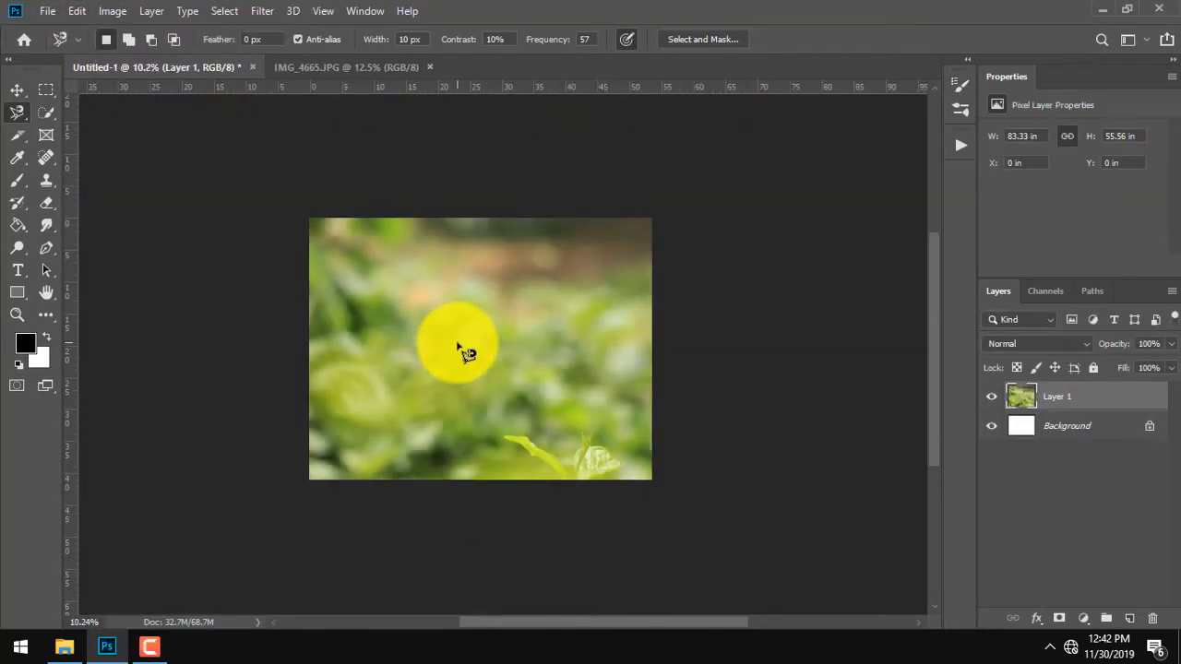
key("ctrl+t")
left_click_drag(562, 434, 566, 358)
key("l")
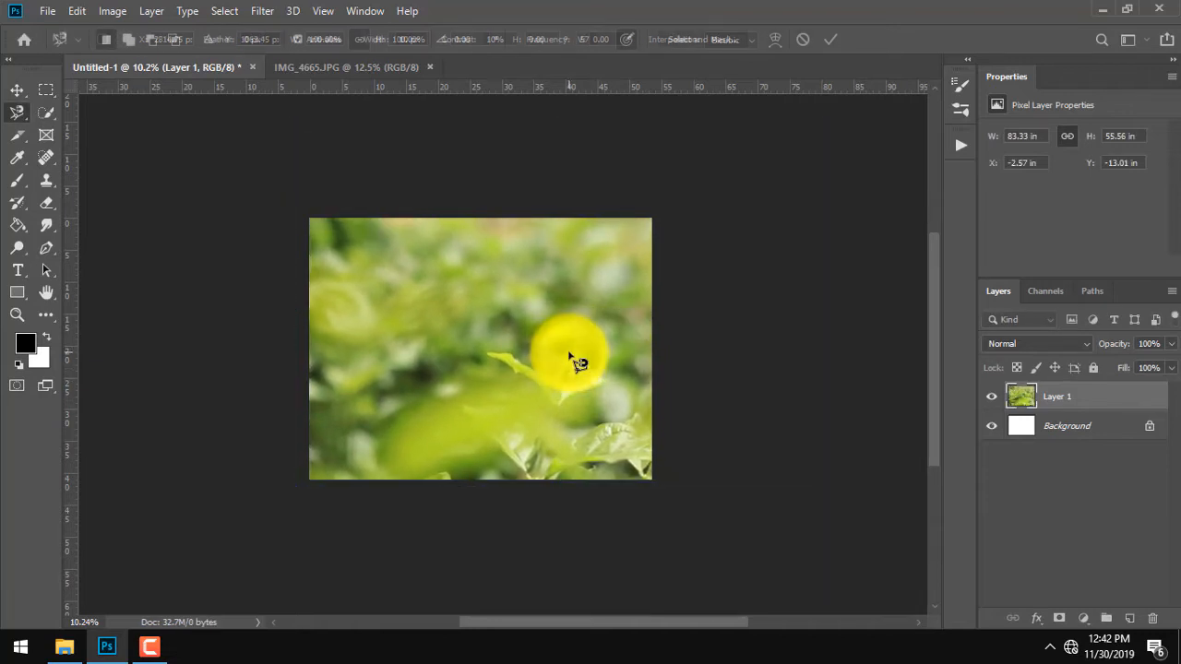
scroll(575, 359, "up", 3)
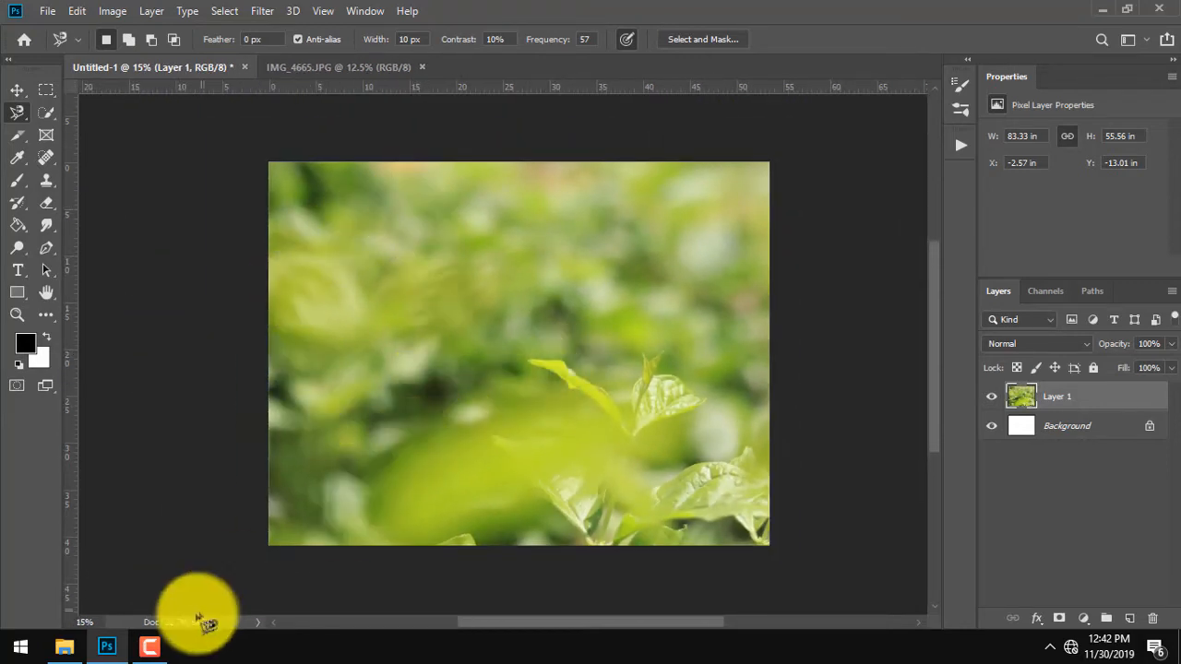
Open the boy's photo IMG_4624 from the Images folder and activate the standard Lasso Tool
left_click(63, 646)
scroll(599, 277, "up", 2)
left_click_drag(670, 352, 603, 403)
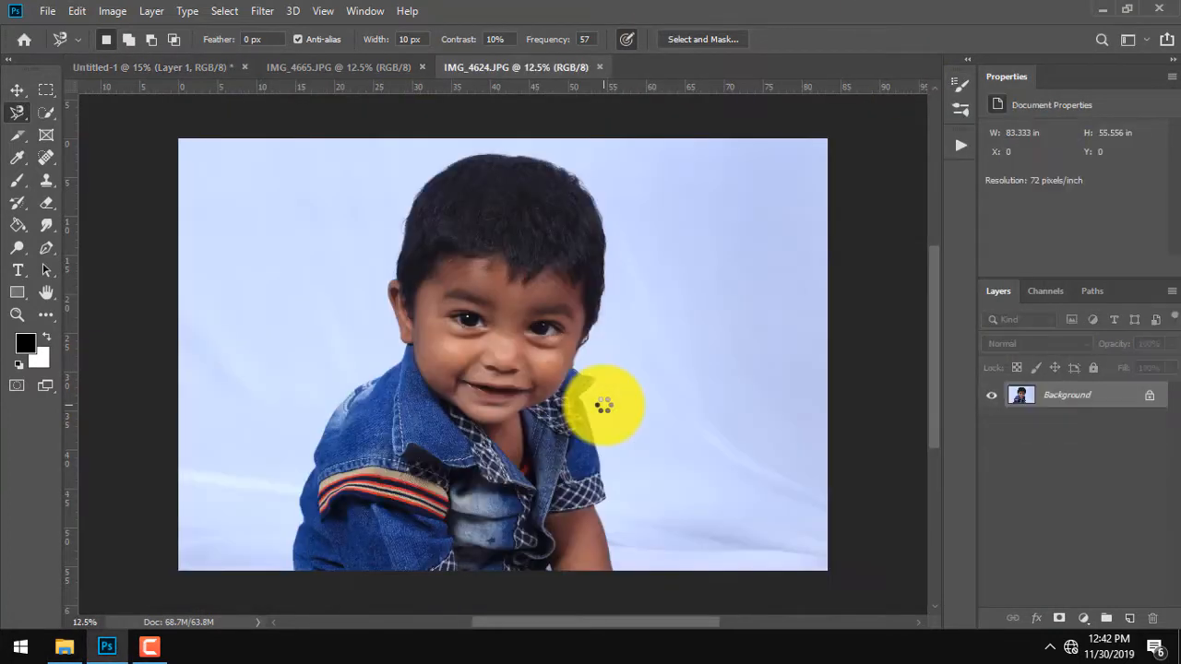
right_click(20, 112)
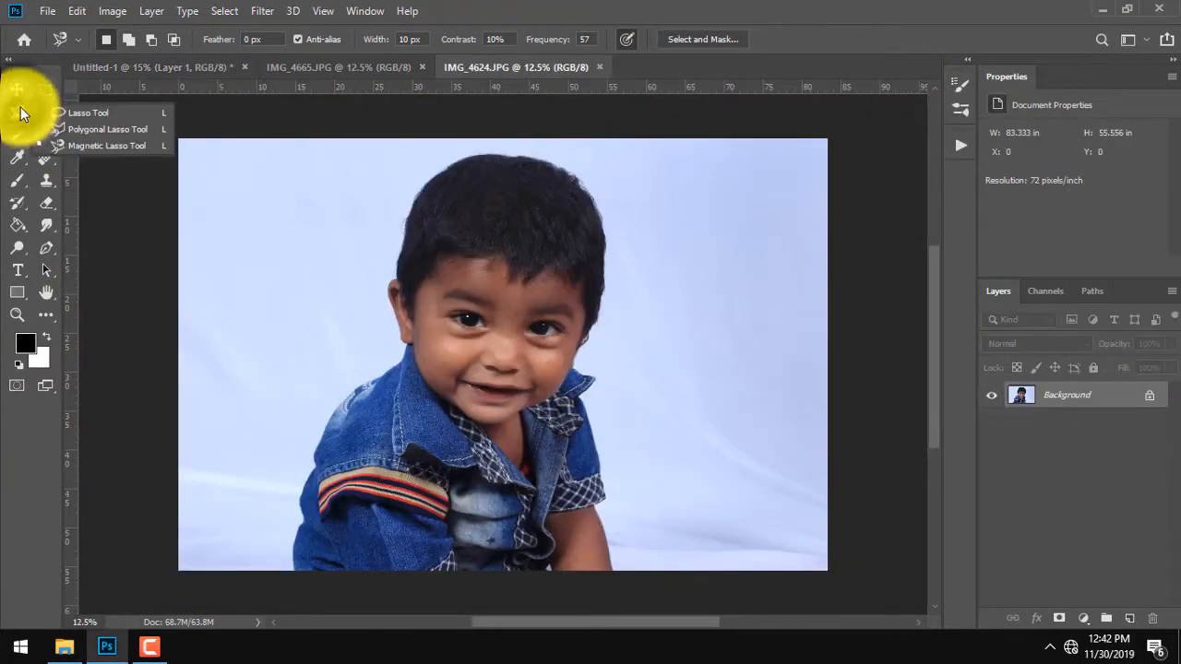
left_click(127, 114)
scroll(308, 467, "up", 1)
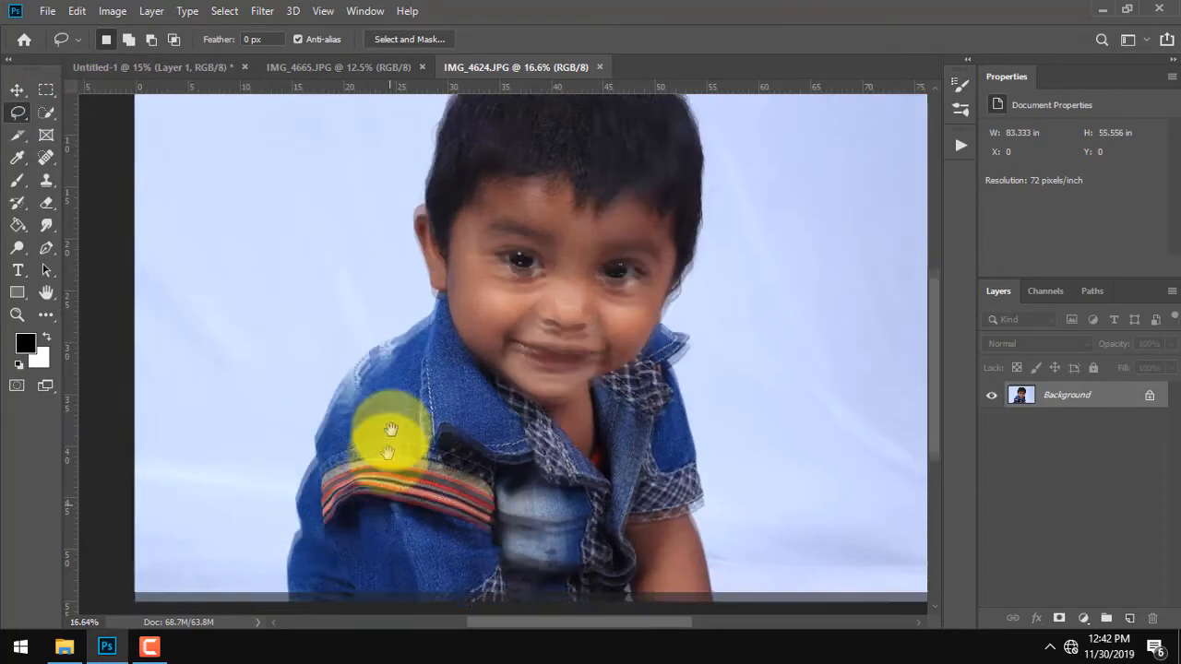
left_click_drag(387, 491, 422, 343)
scroll(343, 422, "up", 2)
mouse_move(348, 425)
left_mouse_down()
mouse_move(372, 253)
mouse_move(414, 138)
mouse_move(442, 101)
mouse_move(385, 314)
mouse_move(392, 346)
mouse_move(490, 232)
mouse_move(441, 298)
left_mouse_up()
left_click_drag(416, 255, 439, 201)
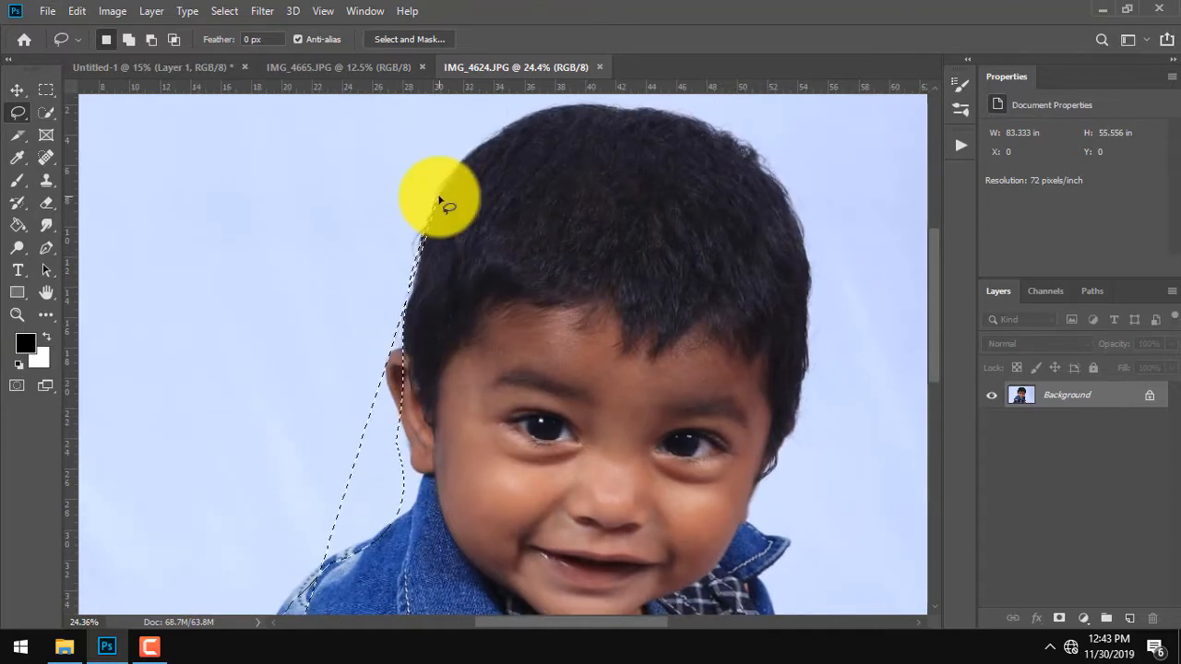
key("ctrl+minus")
mouse_move(439, 201)
left_mouse_down()
mouse_move(396, 430)
mouse_move(443, 345)
mouse_move(486, 470)
mouse_move(538, 416)
mouse_move(486, 542)
mouse_move(399, 560)
mouse_move(398, 508)
mouse_move(357, 521)
mouse_move(369, 492)
mouse_move(382, 504)
mouse_move(369, 537)
mouse_move(363, 469)
mouse_move(381, 344)
left_mouse_up()
Trace the boy's outline with the Lasso Tool from the photo's lower edge along the left-hand sleeve, shoulder and collar up the ear
key("ctrl+minus")
key("ctrl+plus")
key("ctrl+plus")
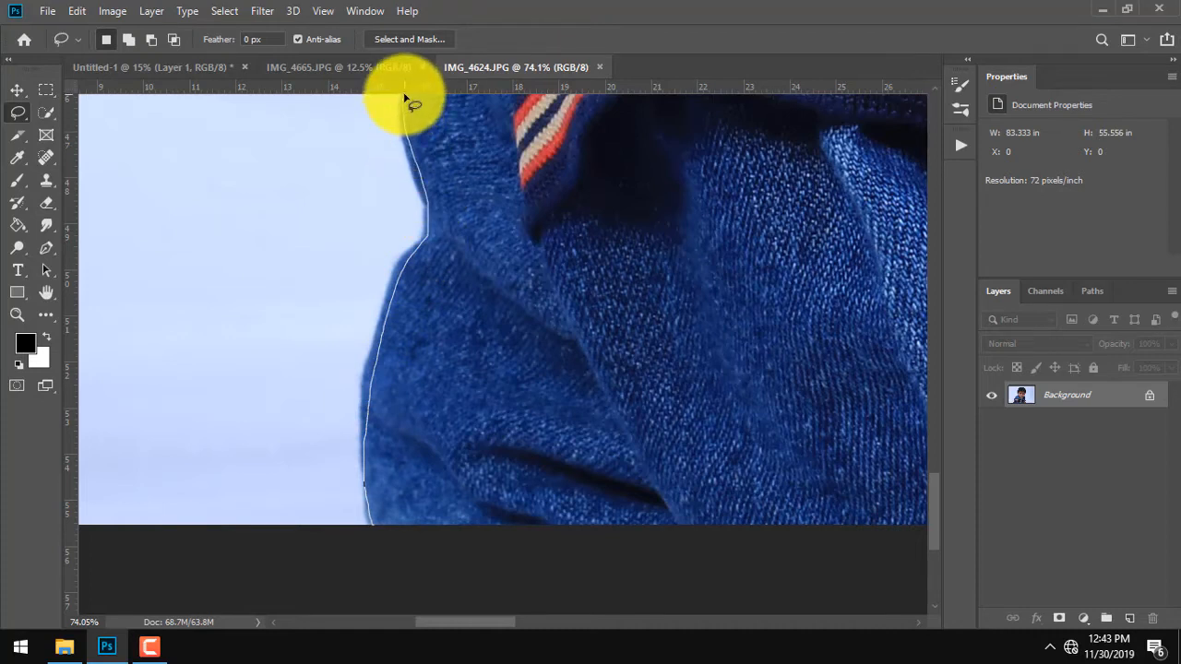
mouse_move(404, 95)
left_mouse_down()
mouse_move(409, 266)
mouse_move(384, 518)
left_mouse_up()
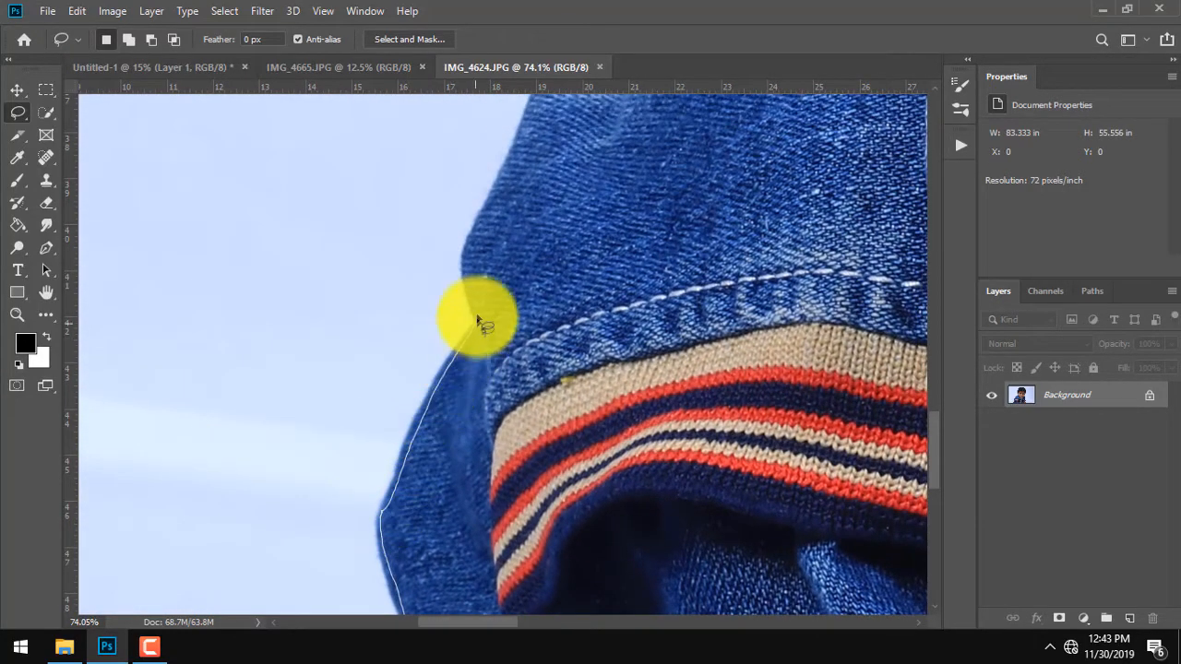
mouse_move(472, 235)
left_mouse_down()
mouse_move(524, 144)
mouse_move(336, 493)
mouse_move(372, 390)
left_mouse_up()
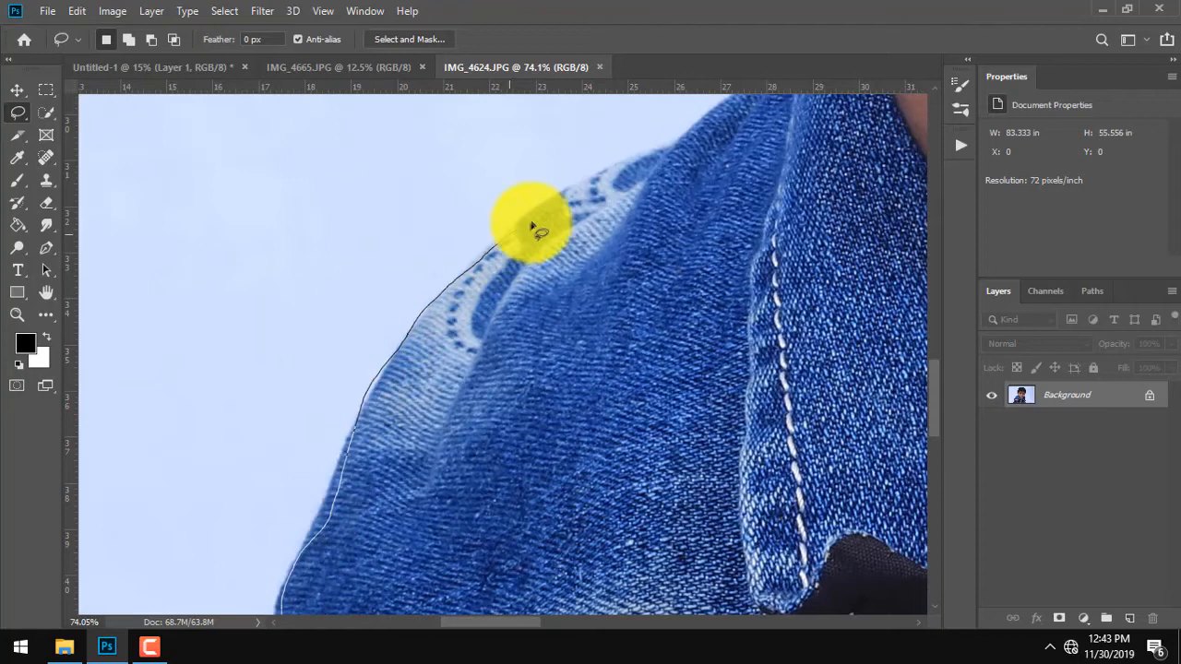
mouse_move(583, 195)
left_mouse_down()
mouse_move(691, 145)
mouse_move(561, 308)
mouse_move(489, 437)
mouse_move(518, 394)
left_mouse_up()
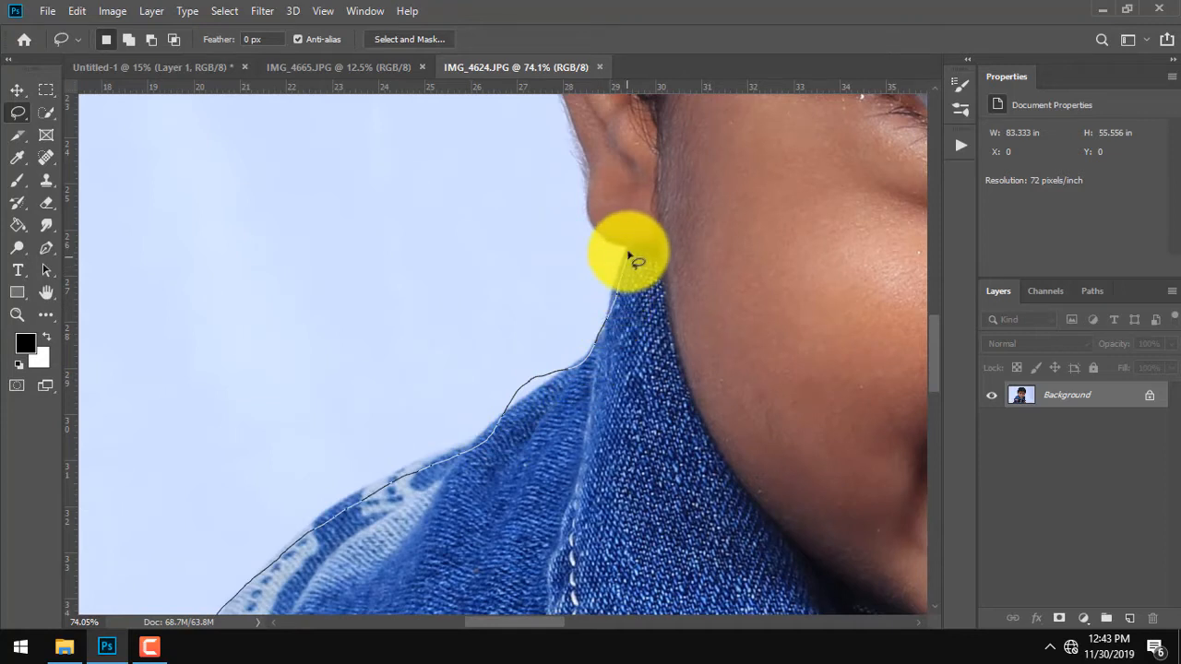
left_click_drag(630, 247, 517, 506)
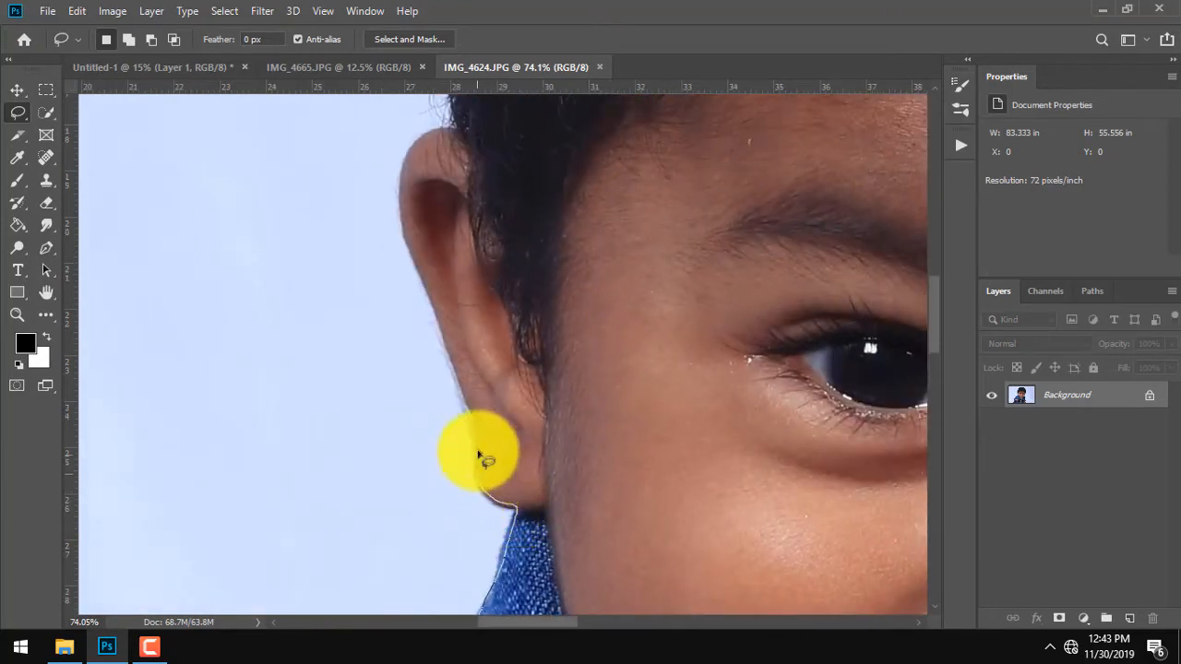
left_click_drag(479, 422, 406, 229)
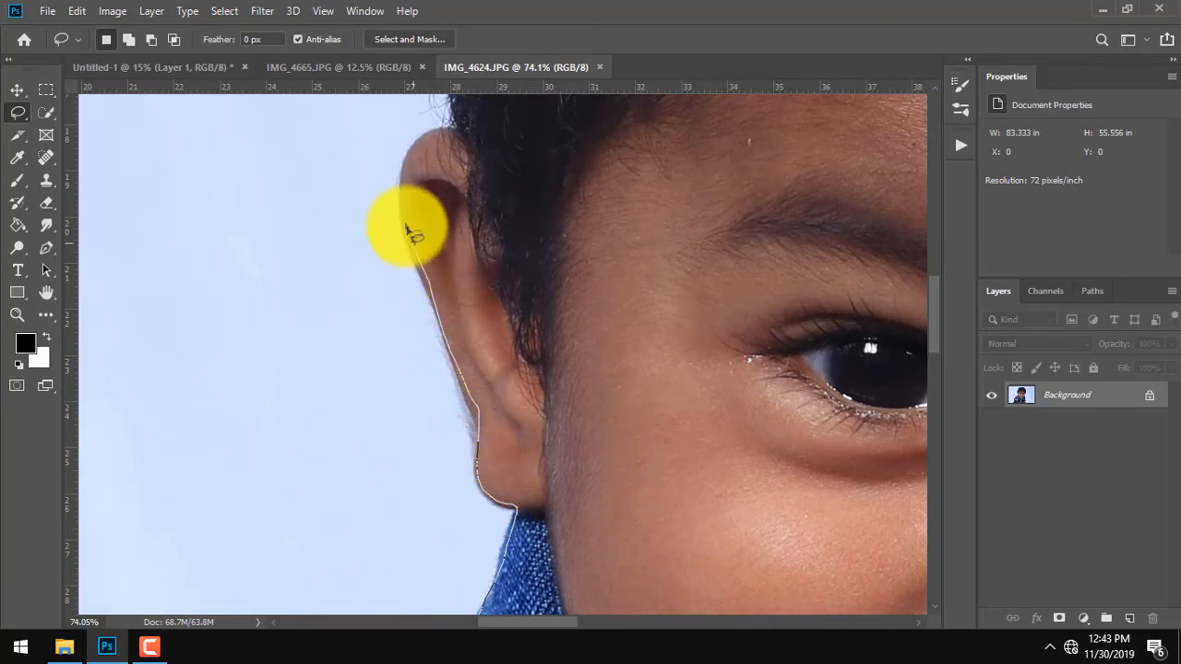
Continue the lasso outline over the ear, around the hair and down the opposite side of the face to the collar
mouse_move(466, 133)
left_mouse_down()
mouse_move(409, 311)
mouse_move(356, 585)
mouse_move(363, 506)
mouse_move(419, 339)
mouse_move(453, 184)
mouse_move(271, 527)
mouse_move(332, 406)
mouse_move(563, 250)
mouse_move(786, 220)
mouse_move(317, 356)
mouse_move(298, 377)
mouse_move(453, 390)
mouse_move(697, 522)
mouse_move(673, 425)
mouse_move(612, 314)
mouse_move(691, 377)
mouse_move(785, 543)
mouse_move(667, 271)
mouse_move(729, 448)
left_mouse_up()
mouse_move(724, 498)
left_mouse_down()
mouse_move(698, 557)
mouse_move(673, 285)
mouse_move(658, 485)
mouse_move(633, 579)
mouse_move(643, 251)
left_mouse_up()
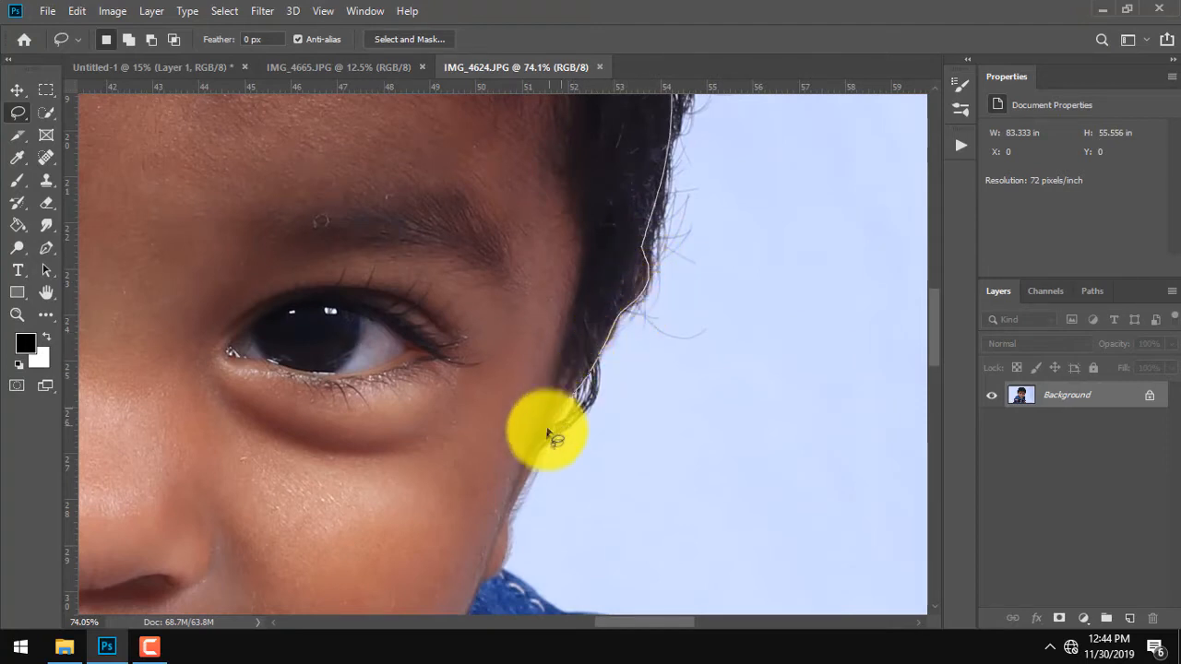
left_click_drag(548, 433, 522, 480)
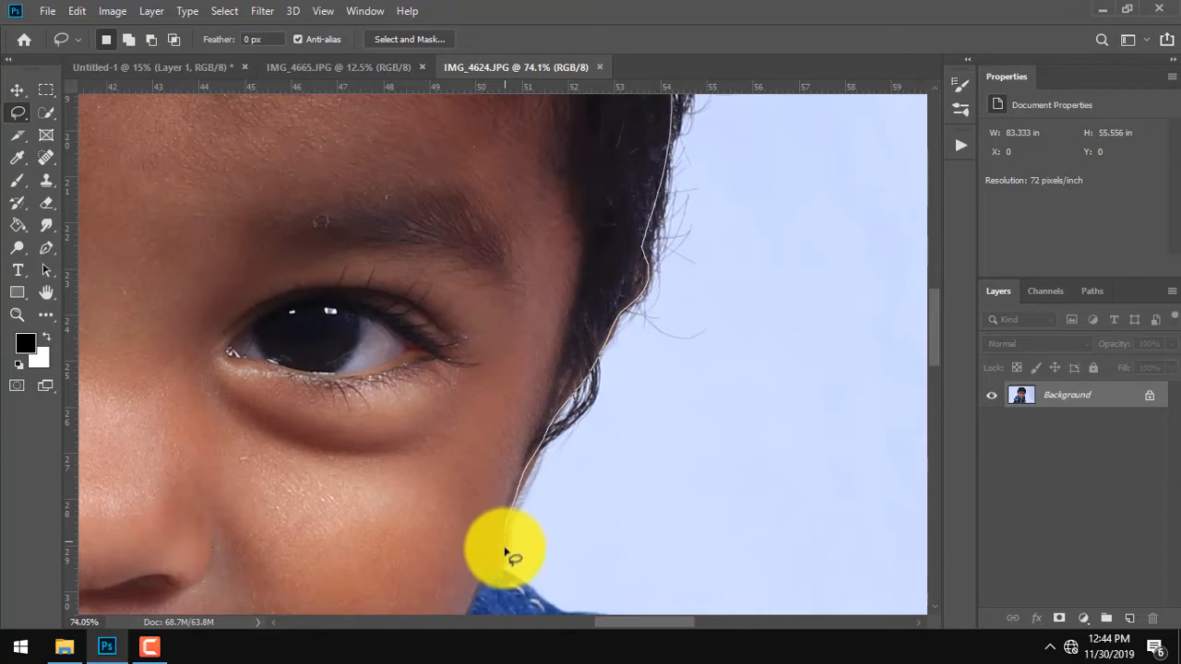
left_click_drag(498, 570, 464, 381)
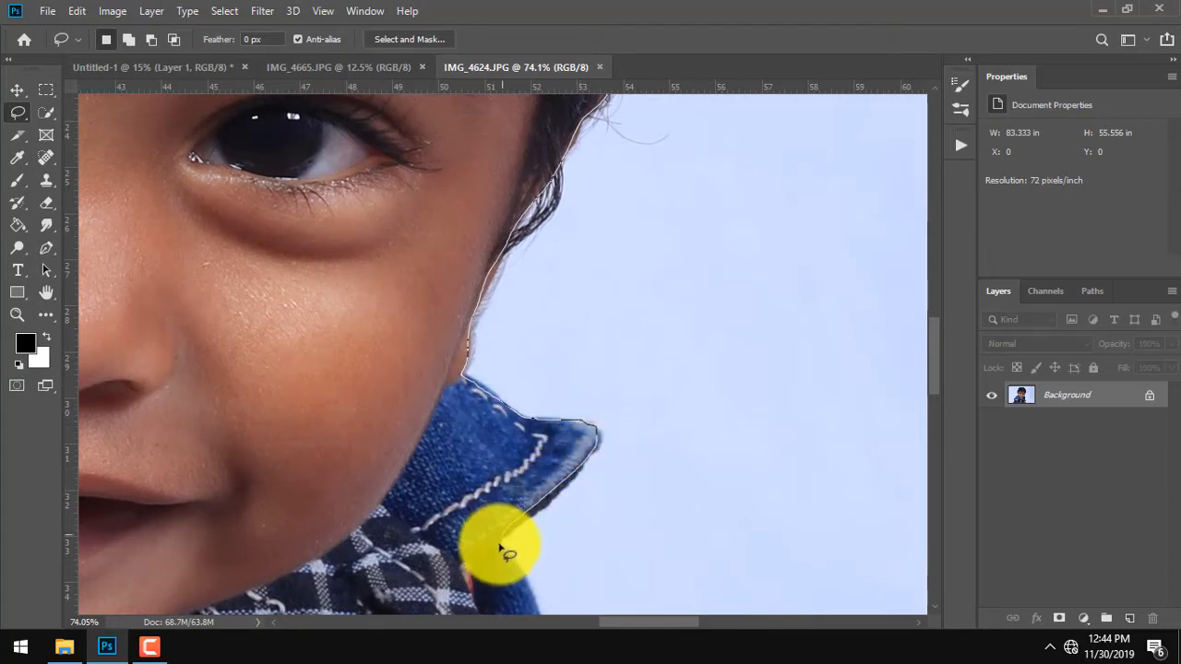
Trace on down the collar, plaid-cuffed sleeve and arm, then close the selection along the photo's lower edge at its starting point
mouse_move(498, 551)
left_mouse_down()
mouse_move(478, 377)
mouse_move(494, 402)
left_mouse_up()
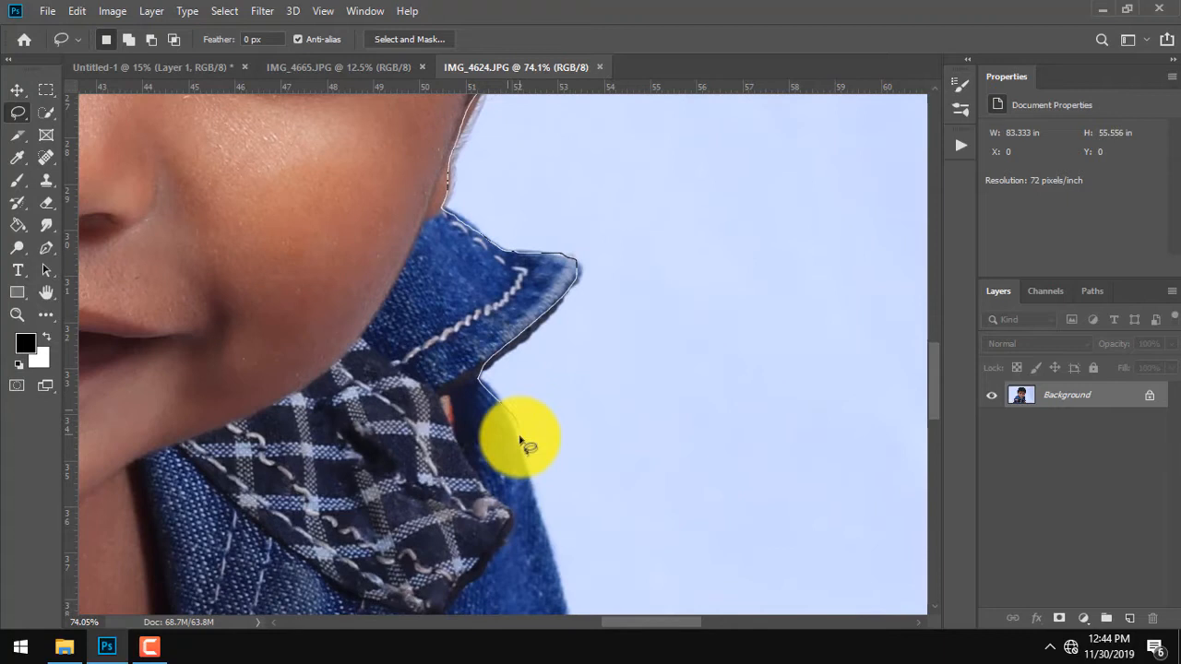
mouse_move(539, 503)
left_mouse_down()
mouse_move(517, 330)
mouse_move(544, 445)
left_mouse_up()
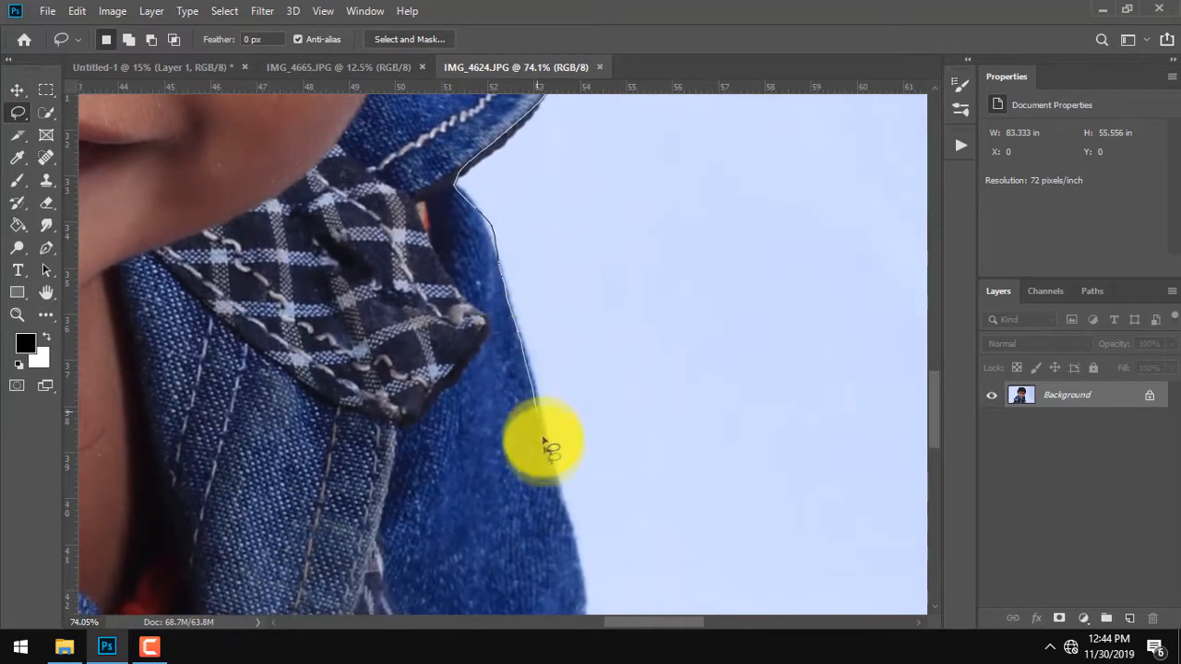
left_click_drag(564, 535, 529, 321)
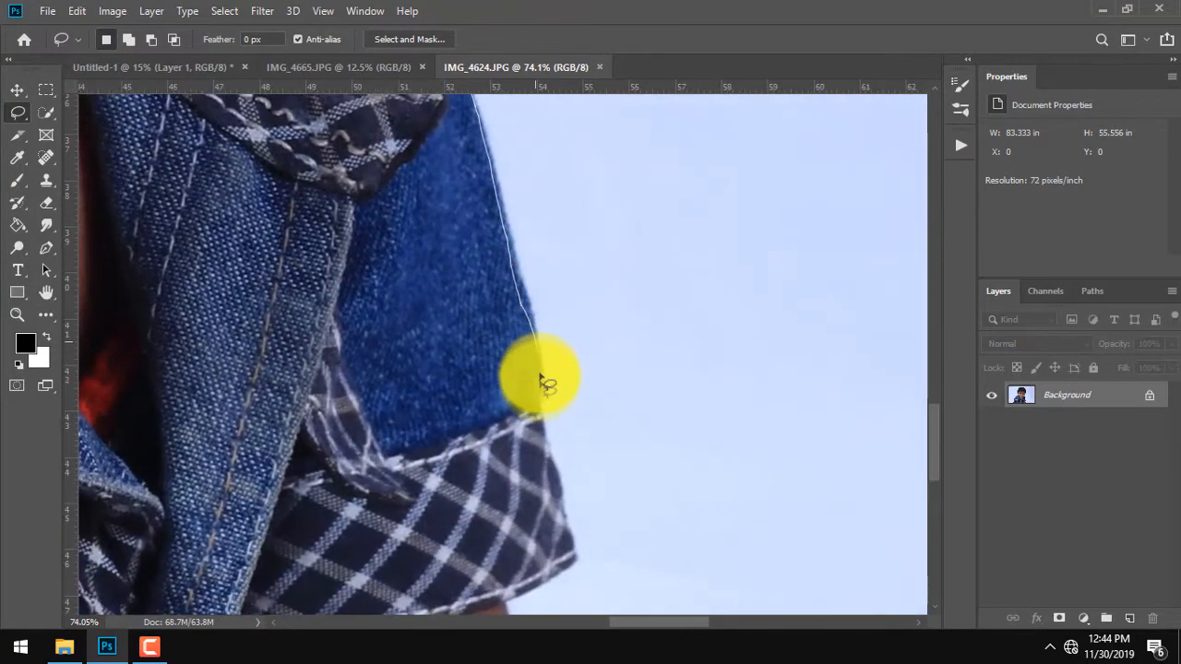
mouse_move(562, 495)
left_mouse_down()
mouse_move(545, 470)
mouse_move(541, 329)
mouse_move(543, 357)
left_mouse_up()
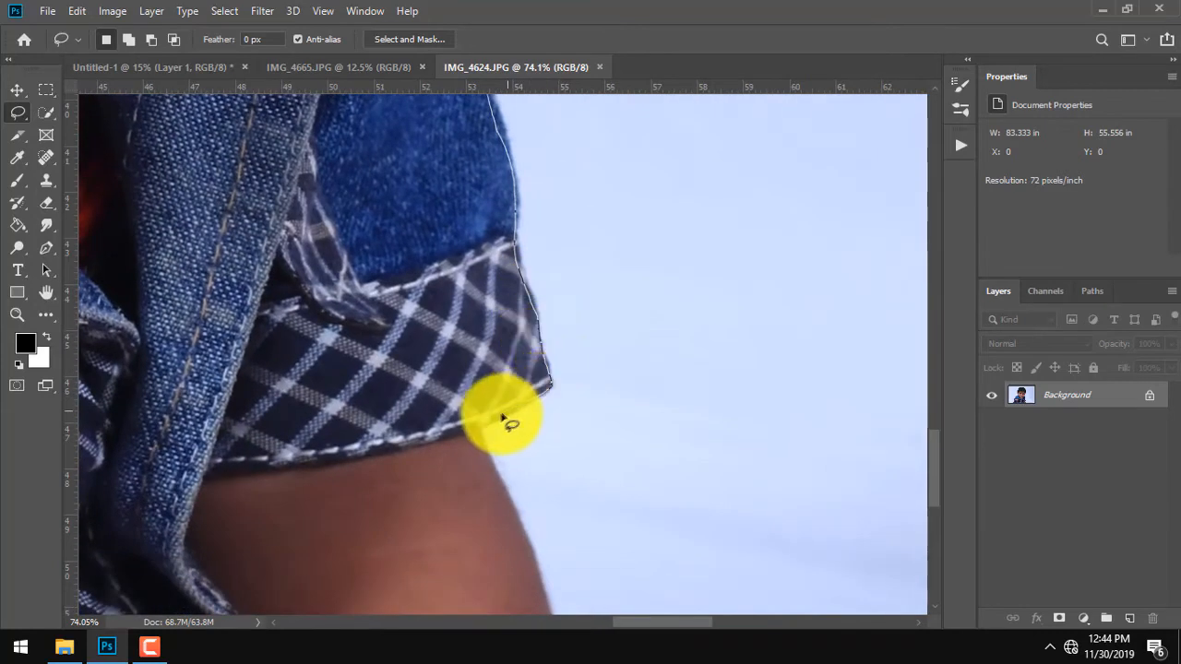
mouse_move(479, 437)
left_mouse_down()
mouse_move(463, 272)
mouse_move(487, 326)
left_mouse_up()
mouse_move(505, 375)
left_mouse_down()
mouse_move(518, 412)
mouse_move(480, 267)
mouse_move(544, 537)
mouse_move(644, 429)
mouse_move(572, 511)
mouse_move(259, 503)
mouse_move(603, 477)
mouse_move(517, 513)
mouse_move(248, 513)
mouse_move(622, 499)
mouse_move(569, 529)
mouse_move(249, 531)
mouse_move(591, 532)
mouse_move(234, 550)
mouse_move(593, 543)
mouse_move(182, 554)
left_mouse_up()
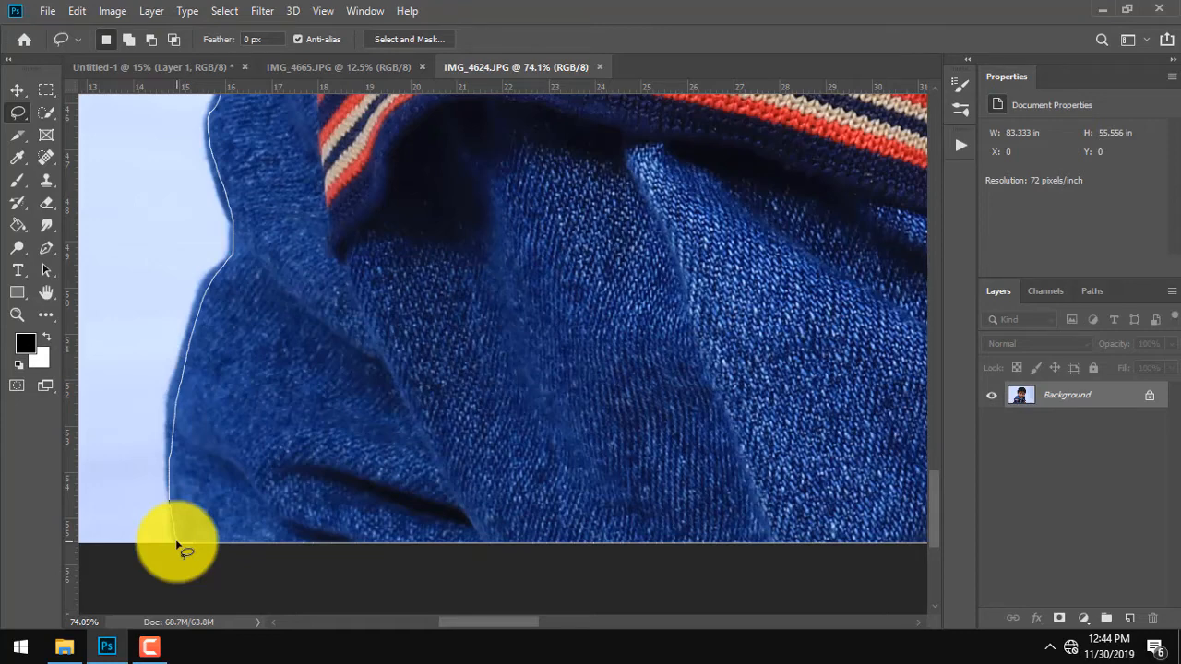
Subtract the strip of pale backdrop wrongly included above the denim shoulder fold near the collar from the lasso selection
scroll(498, 491, "down", 10)
left_click_drag(560, 349, 422, 545)
scroll(743, 274, "up", 9)
left_click_drag(155, 210, 668, 191)
scroll(631, 236, "up", 10)
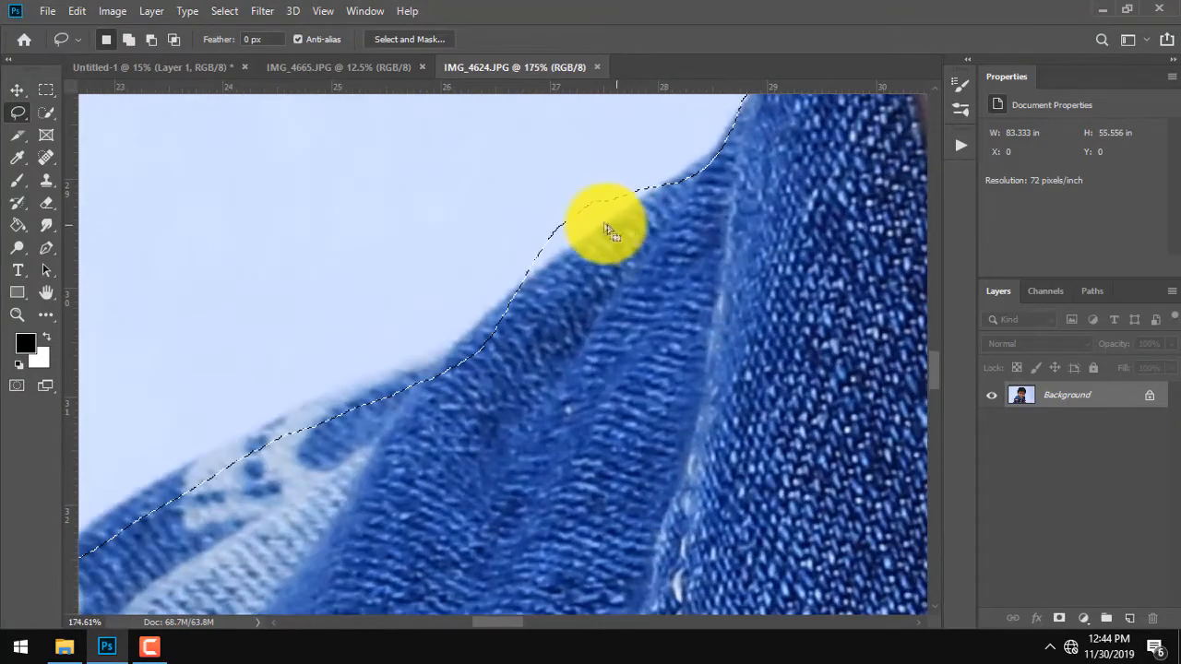
key("alt")
left_click_drag(657, 188, 553, 273)
left_click_drag(616, 198, 609, 208)
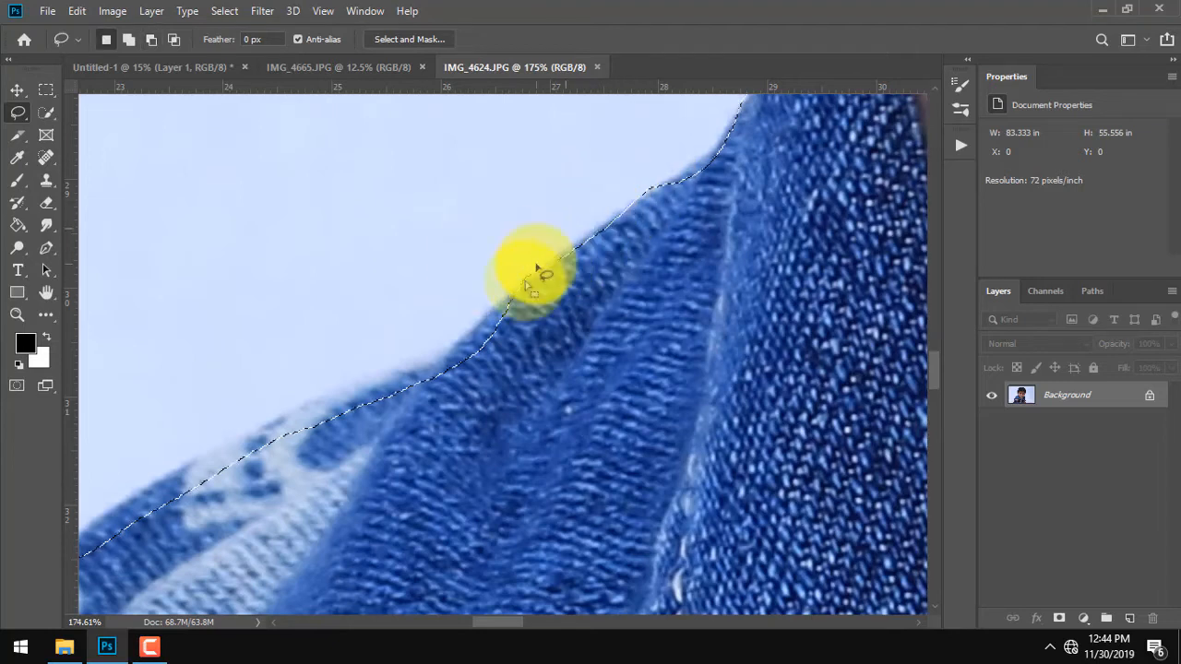
Add the missed strip of denim and stitching along the shoulder's outer edge to the selection with the Lasso Tool
mouse_move(316, 437)
left_mouse_down()
mouse_move(501, 335)
mouse_move(641, 280)
left_mouse_up()
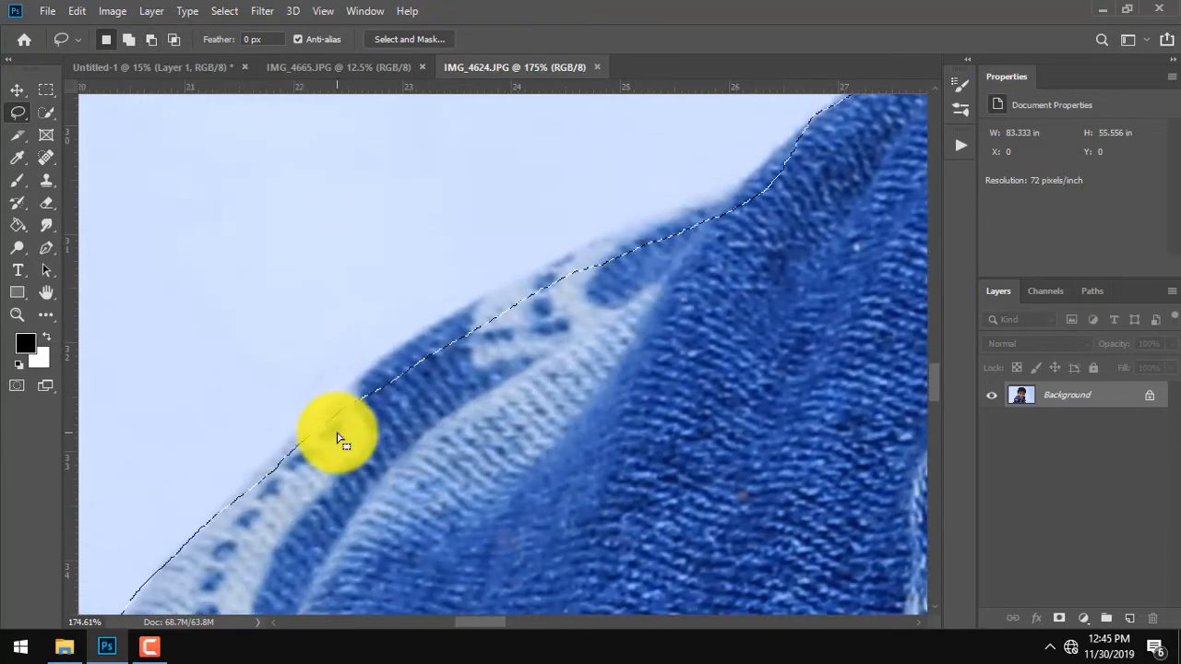
mouse_move(330, 431)
left_mouse_down()
mouse_move(347, 388)
mouse_move(484, 319)
left_mouse_up()
mouse_move(576, 263)
left_mouse_down()
mouse_move(679, 224)
mouse_move(553, 416)
mouse_move(332, 464)
mouse_move(478, 412)
mouse_move(518, 412)
left_mouse_up()
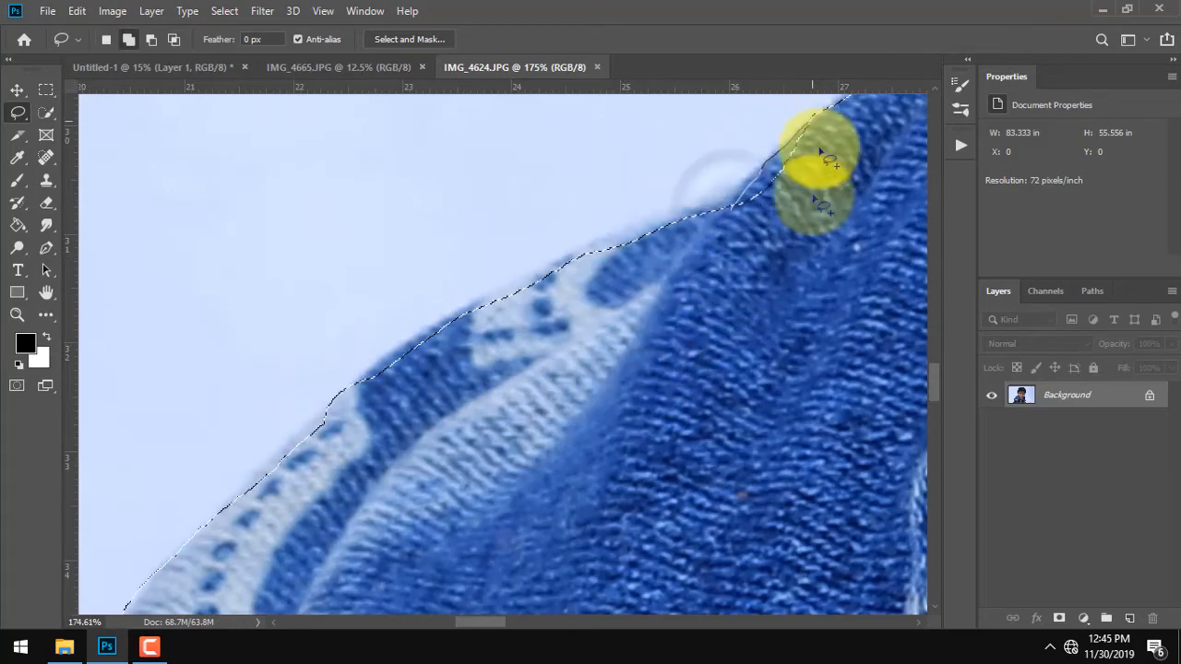
Examine the selection edge down the outer side of the striped-cuff sleeve for missed or extra areas
scroll(827, 295, "down", 3)
scroll(776, 309, "down", 2)
left_click_drag(727, 498, 701, 230)
scroll(421, 316, "up", 4)
mouse_move(548, 155)
left_mouse_down()
mouse_move(454, 369)
mouse_move(434, 434)
left_mouse_up()
scroll(614, 212, "down", 2)
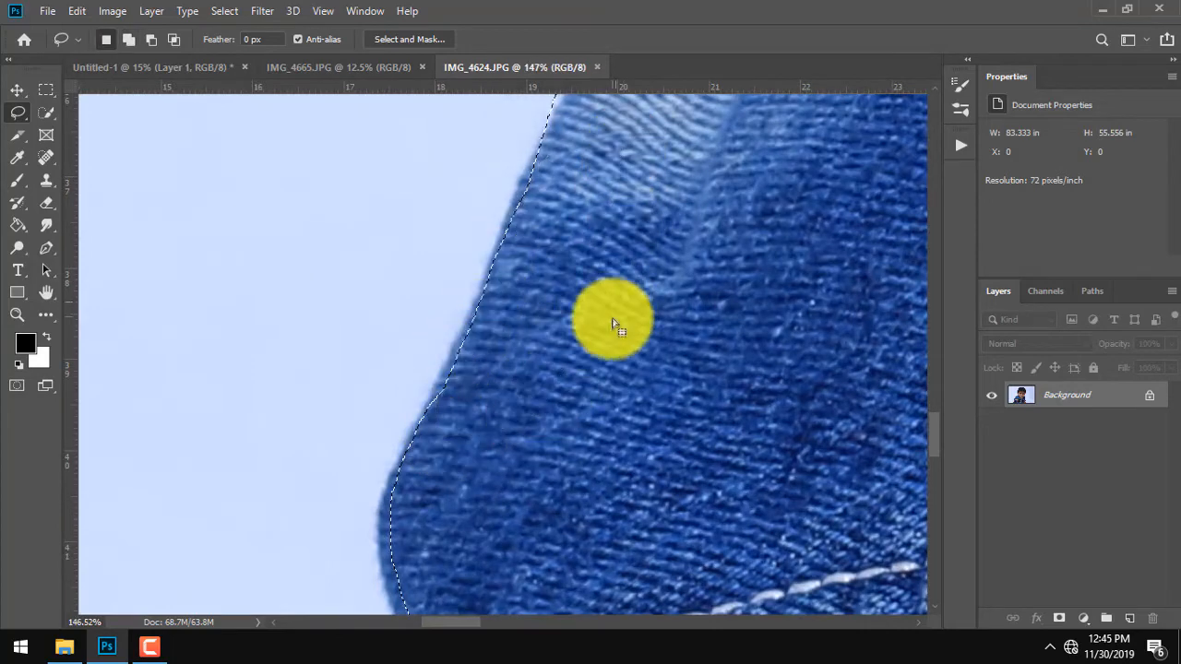
scroll(612, 369, "down", 2)
mouse_move(611, 378)
left_mouse_down()
mouse_move(594, 406)
mouse_move(575, 237)
left_mouse_up()
scroll(510, 479, "down", 4)
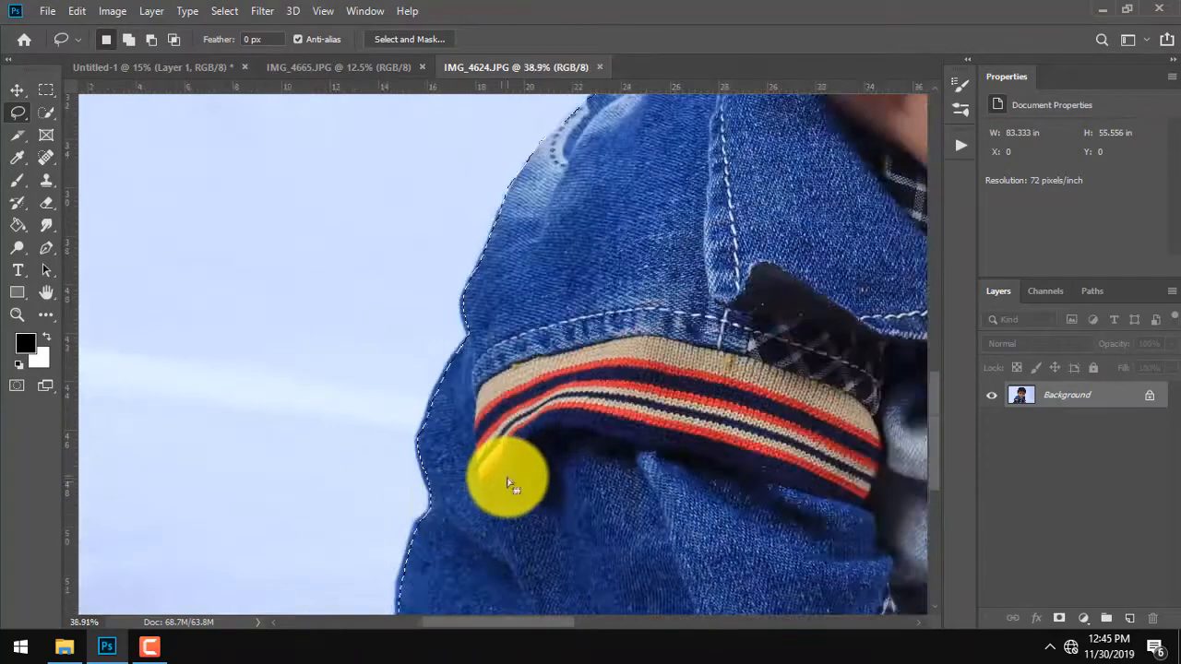
left_click_drag(627, 348, 366, 595)
Subtract the thin fringe along the hair's edge on the ear side of the head from the selection
scroll(442, 415, "up", 2)
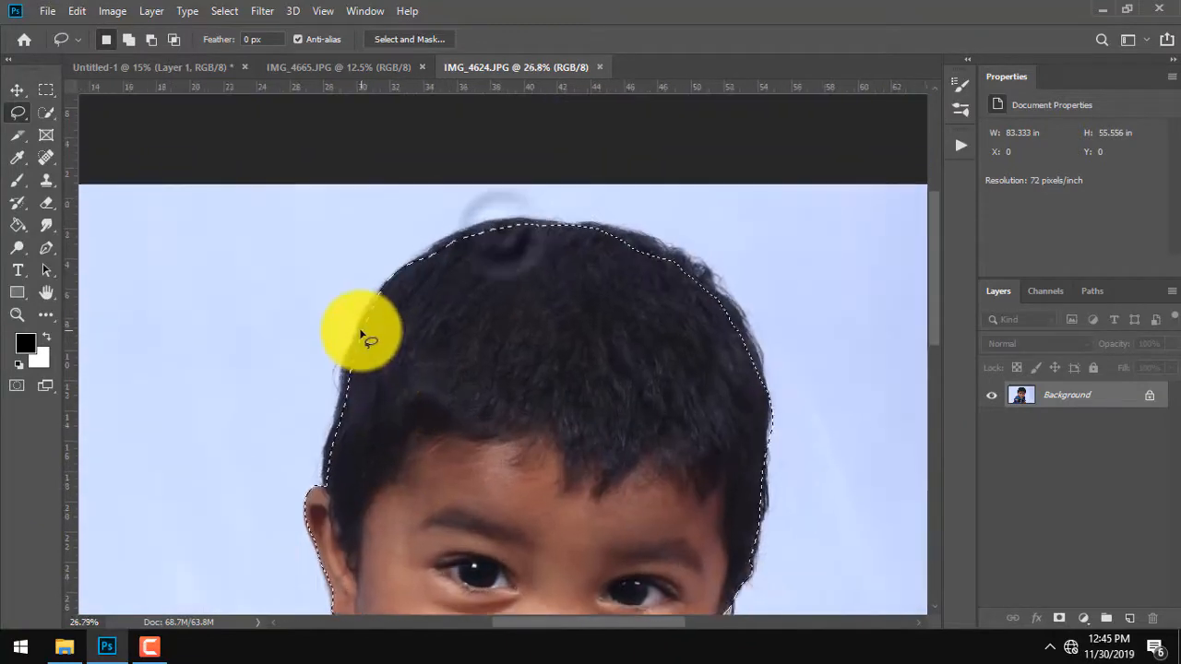
scroll(369, 330, "up", 3)
left_click_drag(673, 344, 560, 414)
scroll(316, 258, "up", 2)
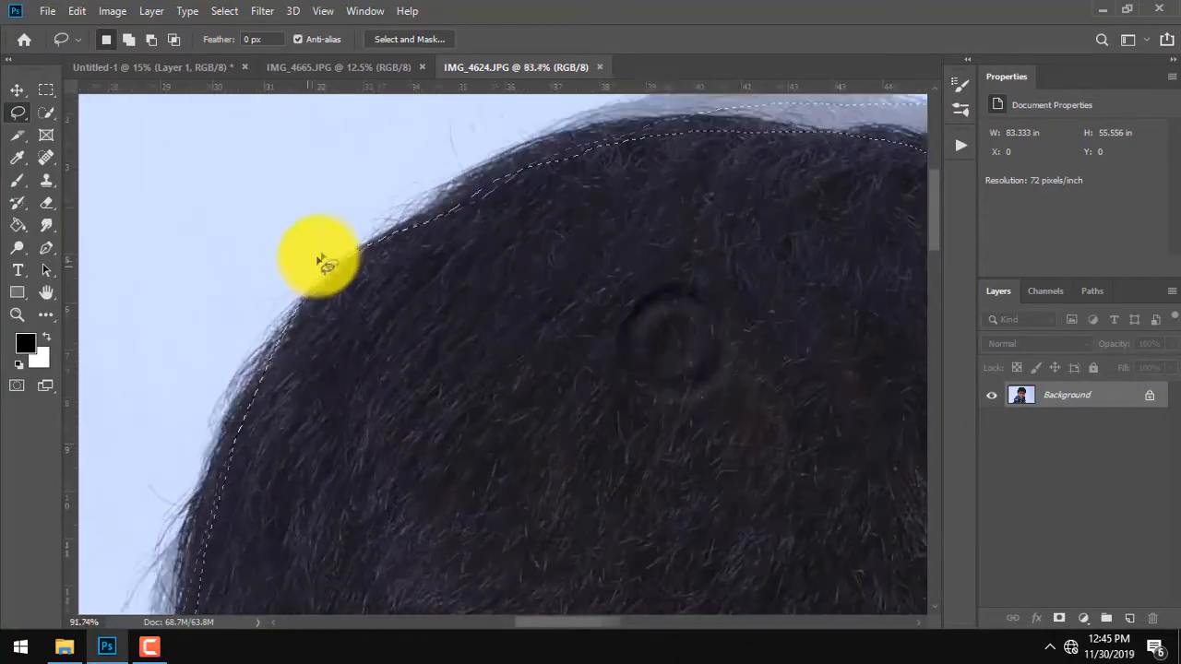
scroll(378, 244, "up", 1)
key("alt")
mouse_move(494, 195)
left_mouse_down()
mouse_move(347, 307)
mouse_move(245, 425)
mouse_move(429, 166)
left_mouse_up()
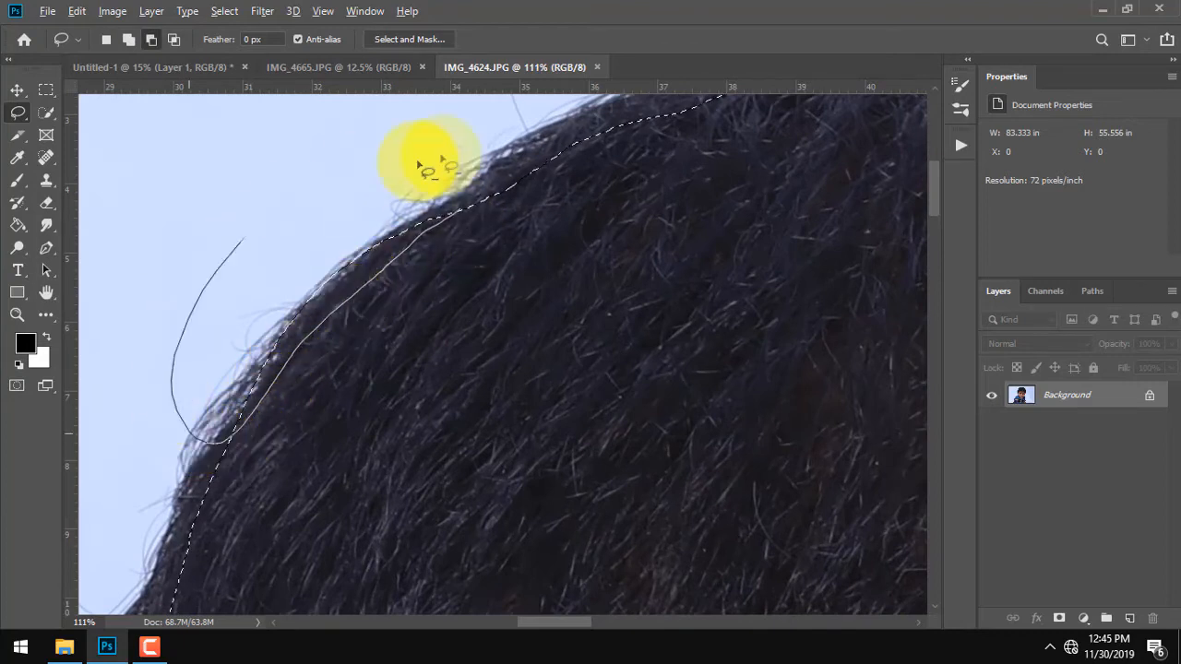
mouse_move(495, 187)
left_mouse_down()
mouse_move(435, 219)
mouse_move(501, 205)
left_mouse_up()
Examine the selection edge over the top of the hair and down the far side of the face to the collar
scroll(500, 206, "down", 2)
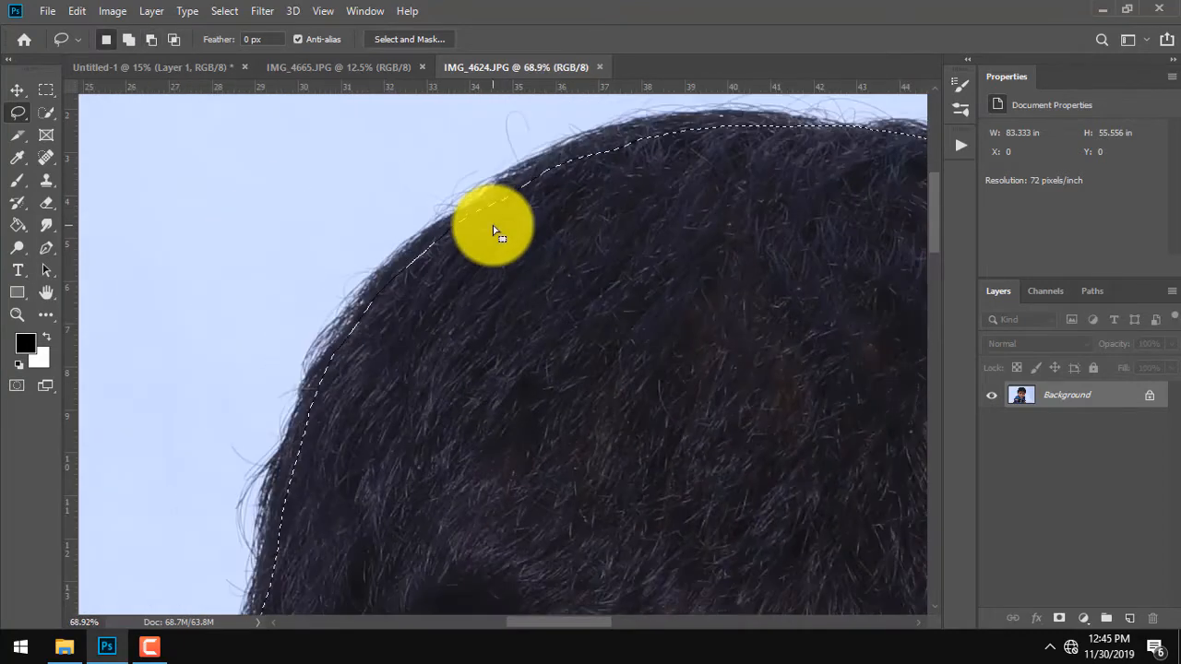
scroll(490, 230, "up", 2)
scroll(625, 253, "down", 5)
key("space")
left_click_drag(766, 356, 314, 356)
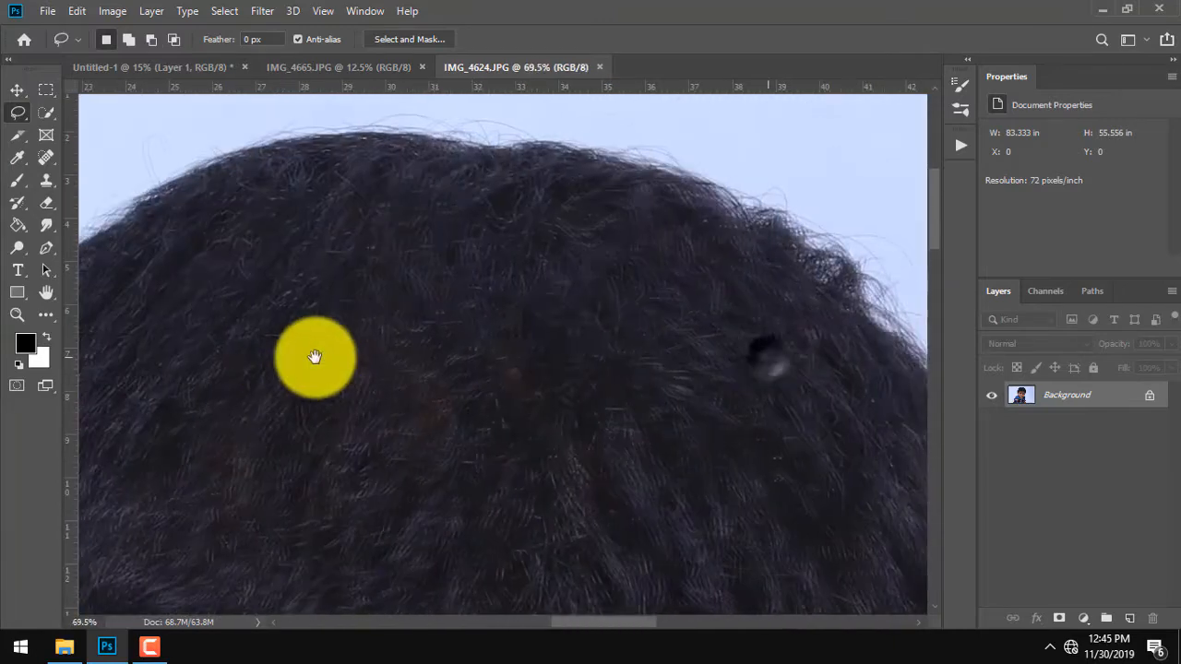
scroll(568, 328, "down", 3)
scroll(698, 421, "down", 2)
scroll(522, 261, "up", 3)
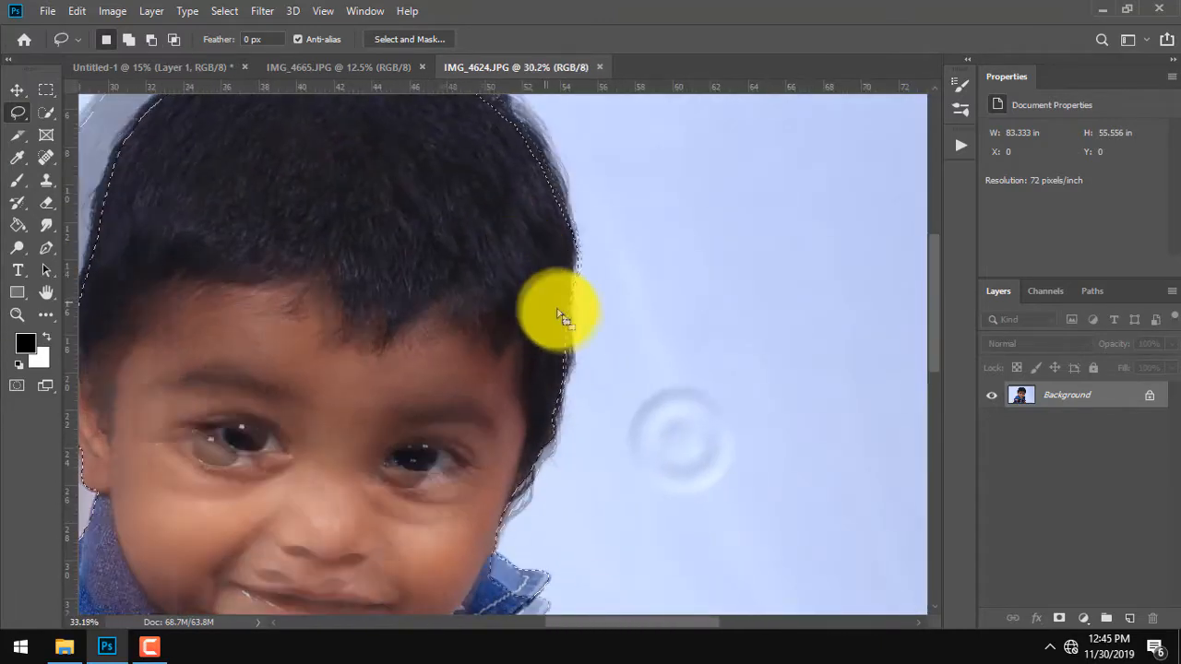
scroll(587, 417, "up", 1)
scroll(599, 350, "down", 5)
scroll(514, 414, "up", 2)
key("space")
scroll(483, 326, "down", 8)
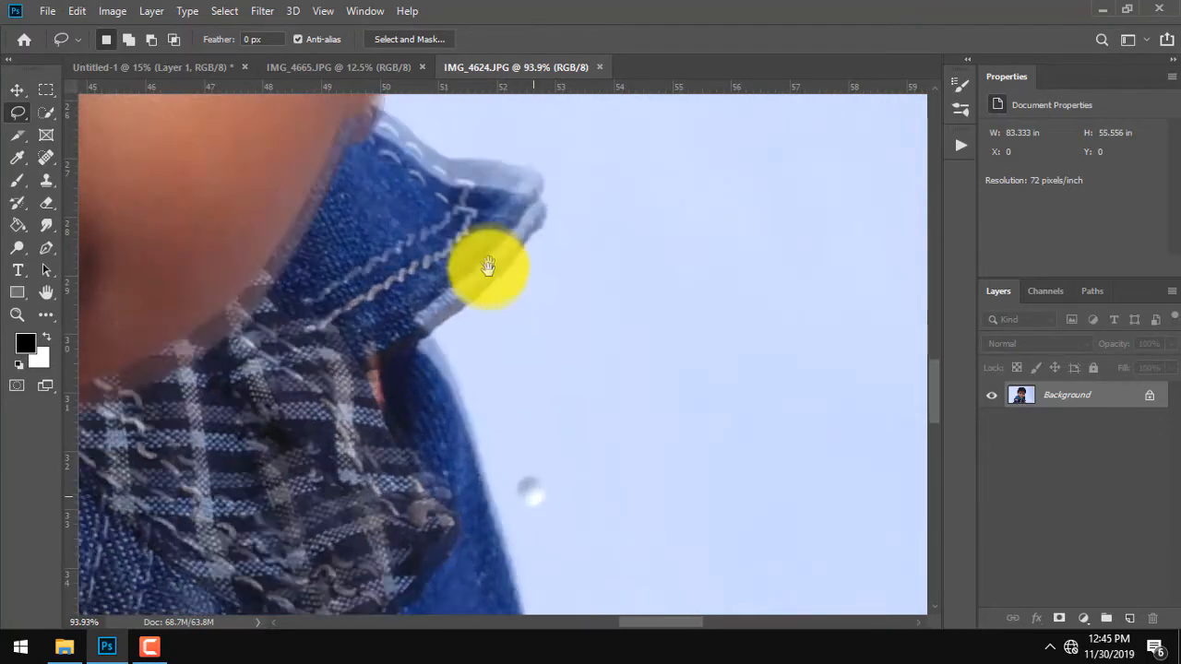
Add the missed outer tip of the pointed denim collar to the selection with the Lasso Tool
scroll(452, 422, "up", 2)
scroll(477, 319, "up", 4)
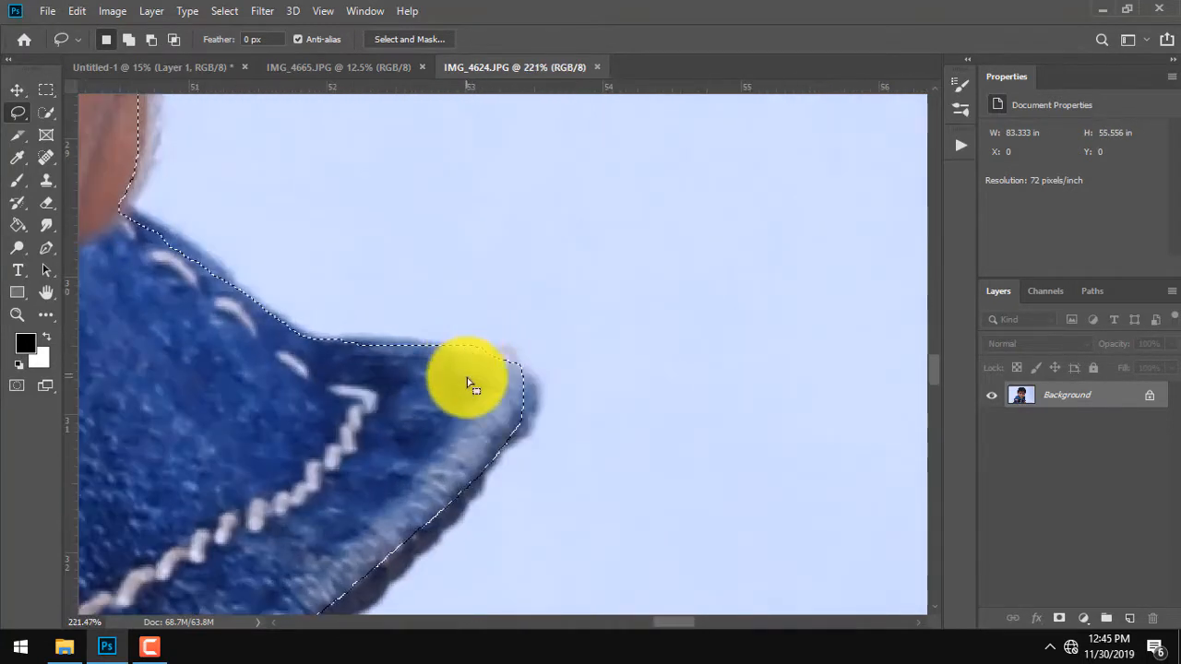
mouse_move(473, 363)
left_mouse_down()
mouse_move(452, 329)
mouse_move(457, 342)
mouse_move(541, 342)
left_mouse_up()
Examine the rest of the selection outline along the plaid-cuffed sleeve, the bare arm and the photo's lower edge
scroll(544, 351, "down", 4)
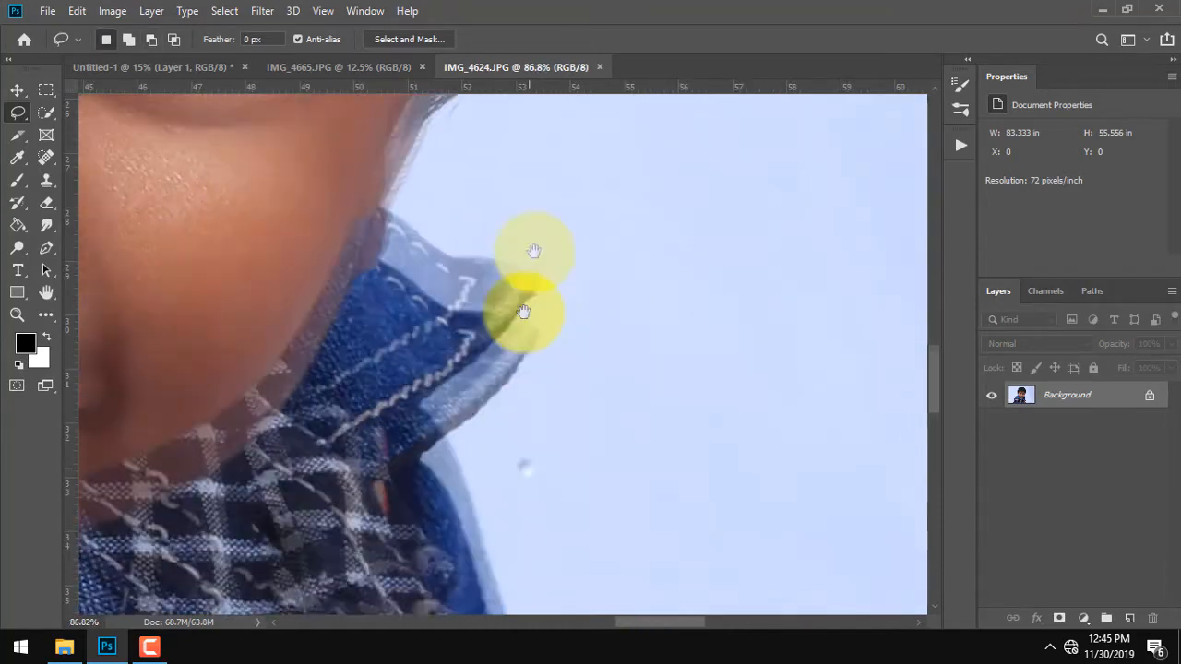
scroll(564, 365, "down", 3)
scroll(568, 380, "down", 3)
scroll(572, 382, "up", 2)
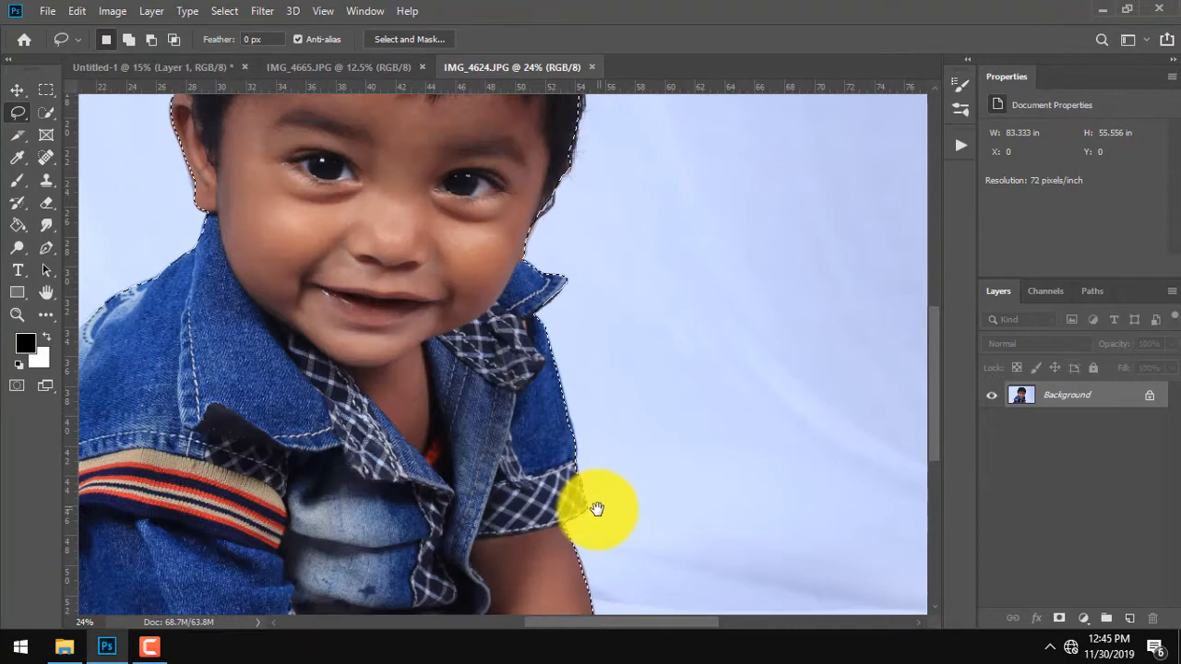
scroll(600, 507, "down", 5)
scroll(505, 420, "down", 6)
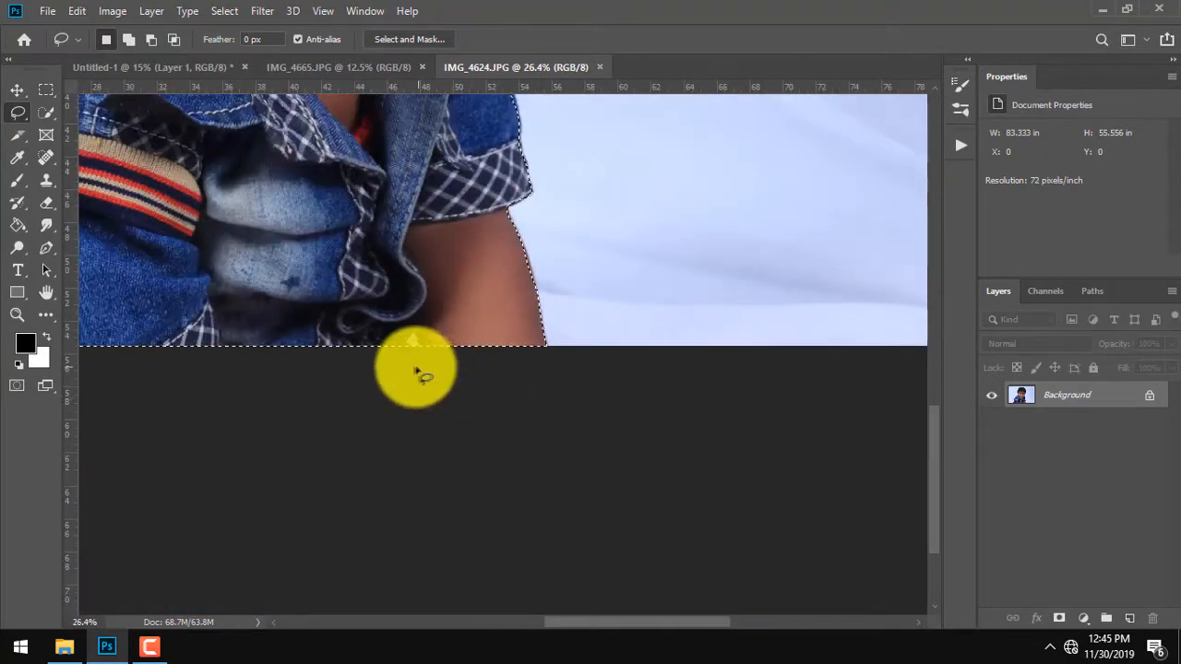
left_click_drag(408, 369, 467, 410)
scroll(553, 369, "up", 1)
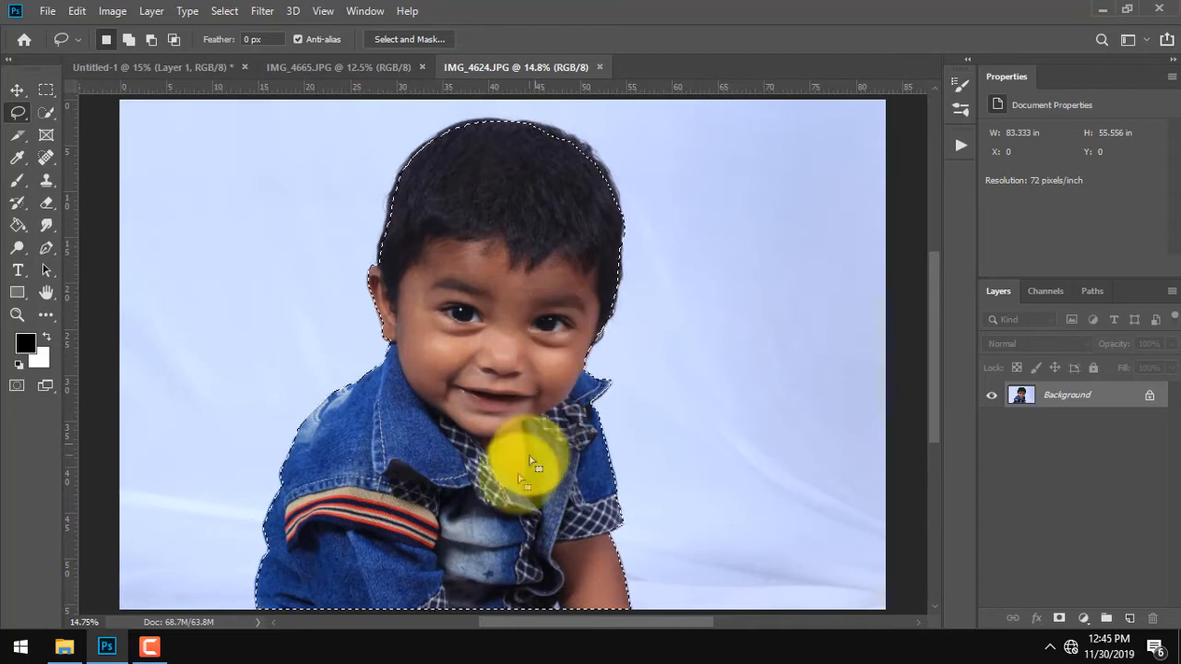
Feather the boy's selection with a radius of 3 pixels
left_click(214, 13)
mouse_move(306, 258)
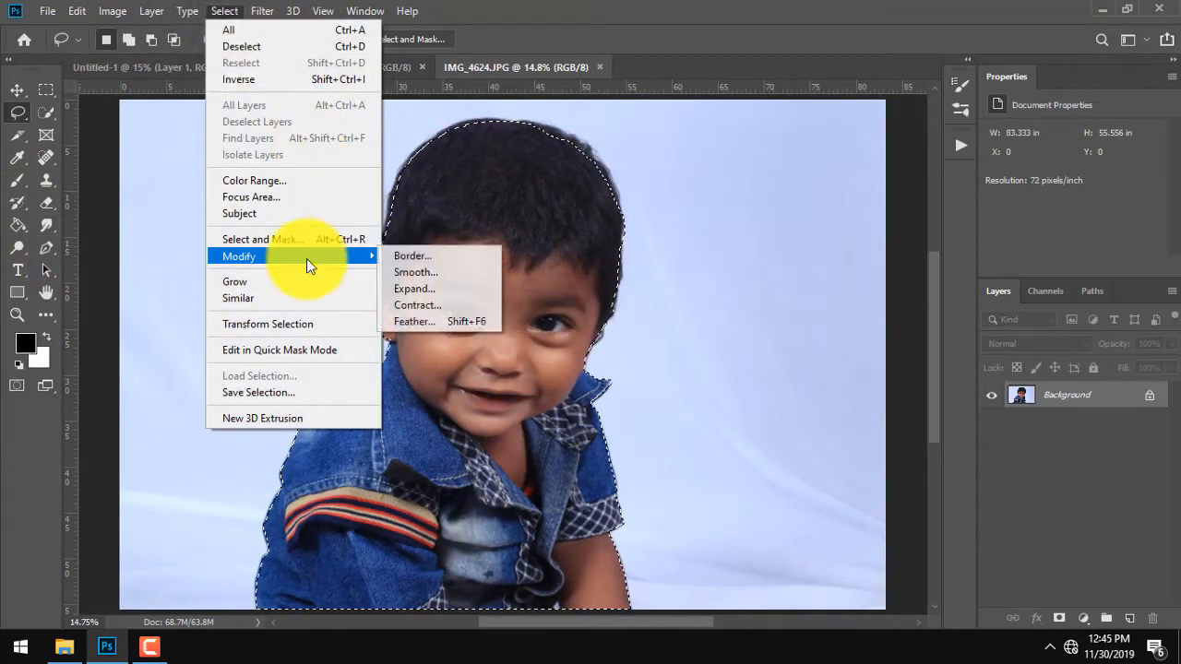
left_click(473, 324)
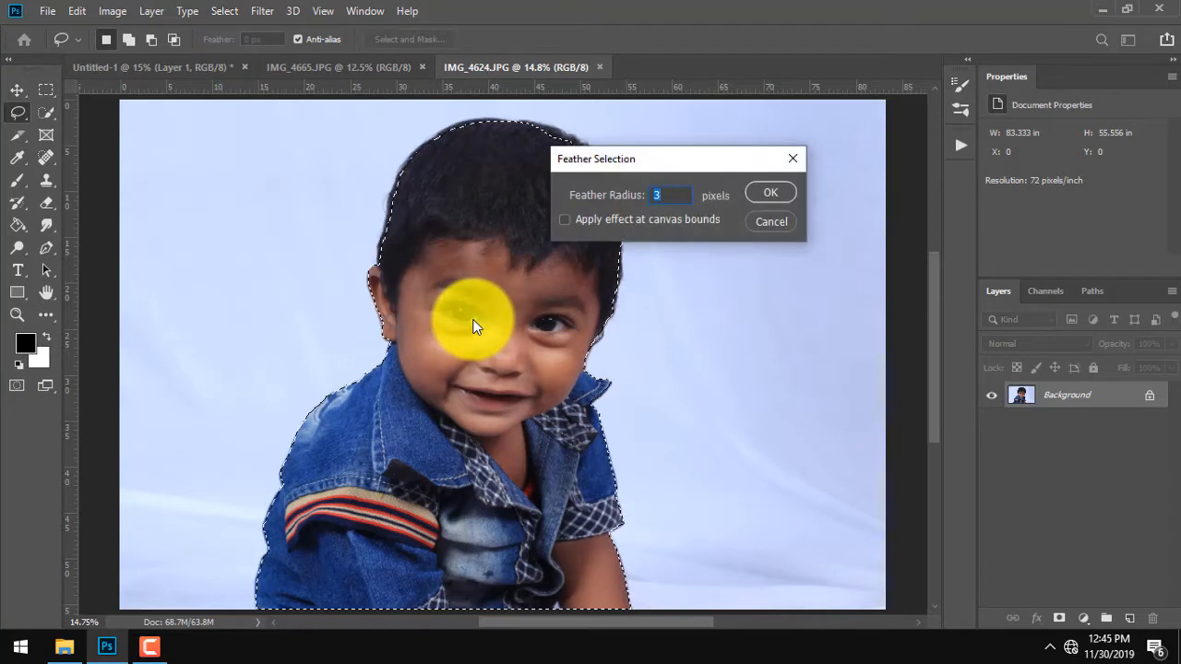
key("Return")
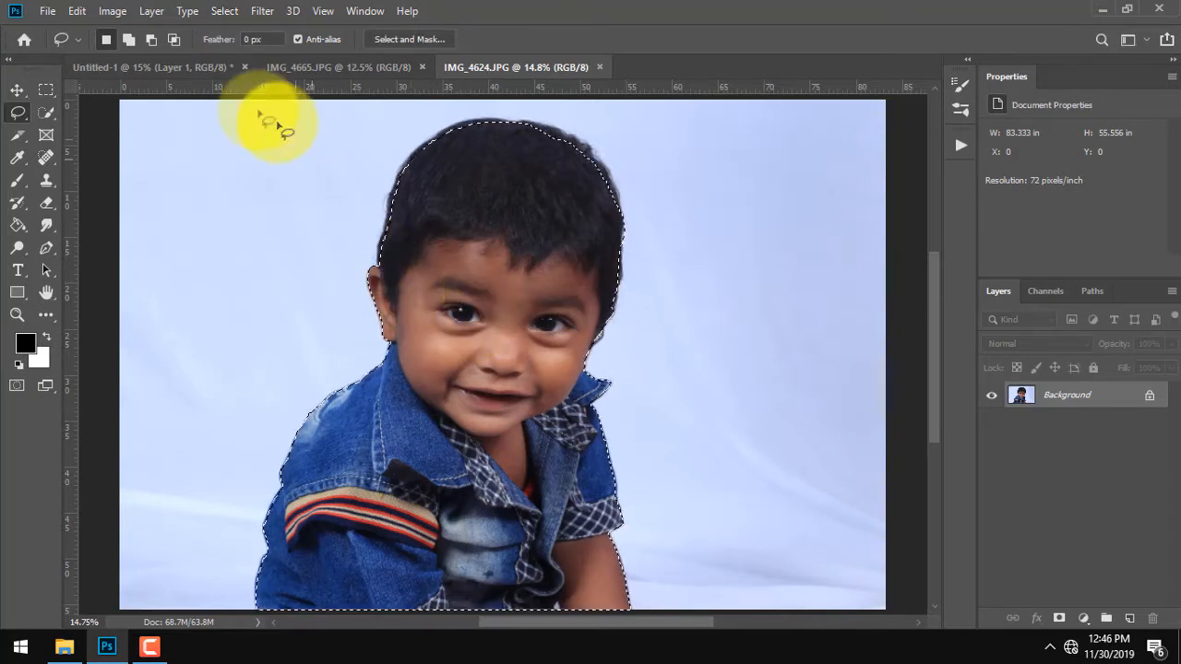
Copy the selected boy and paste him into the Untitled-1 document above the foliage layer
left_click(70, 9)
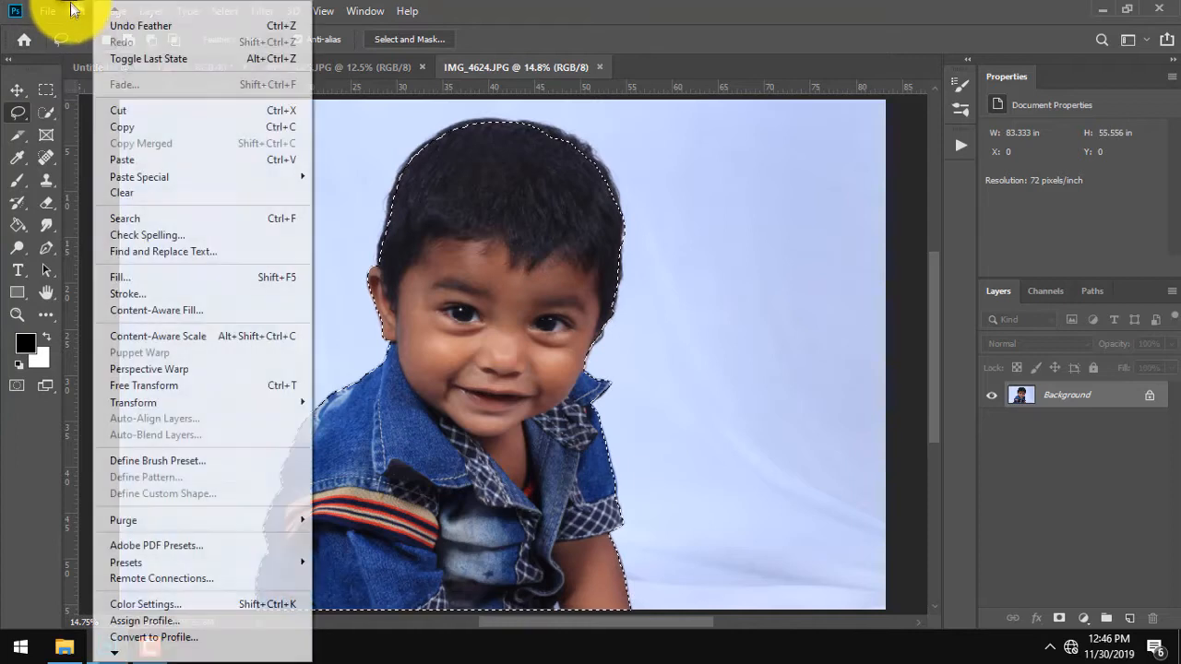
left_click(196, 124)
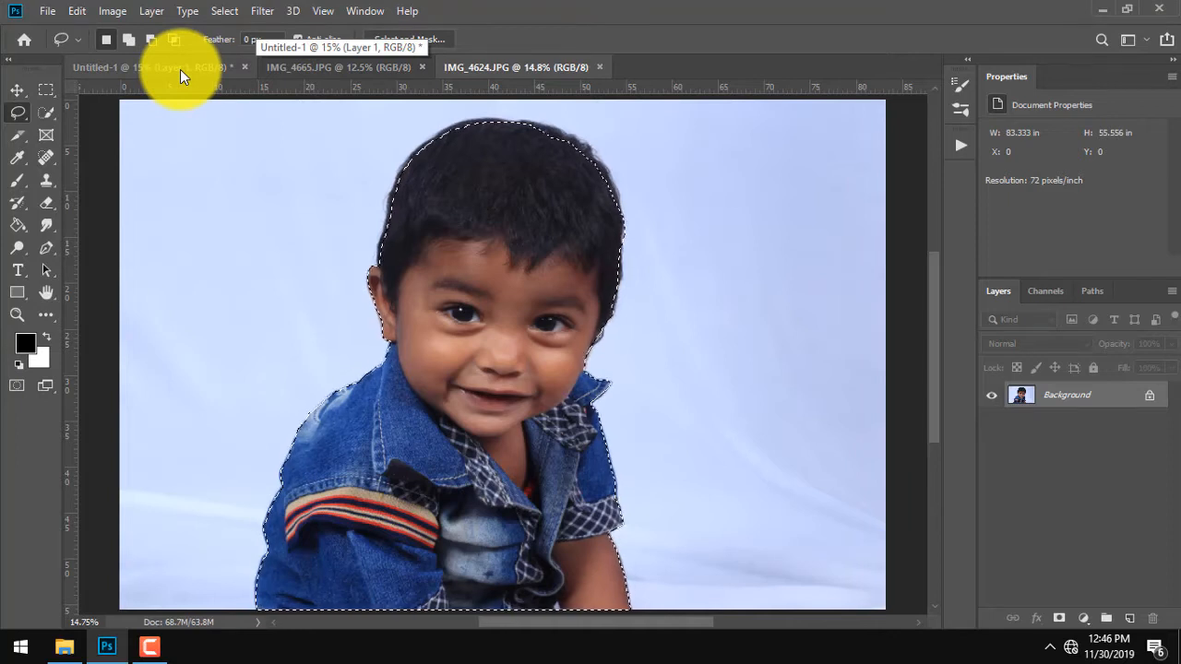
left_click(180, 69)
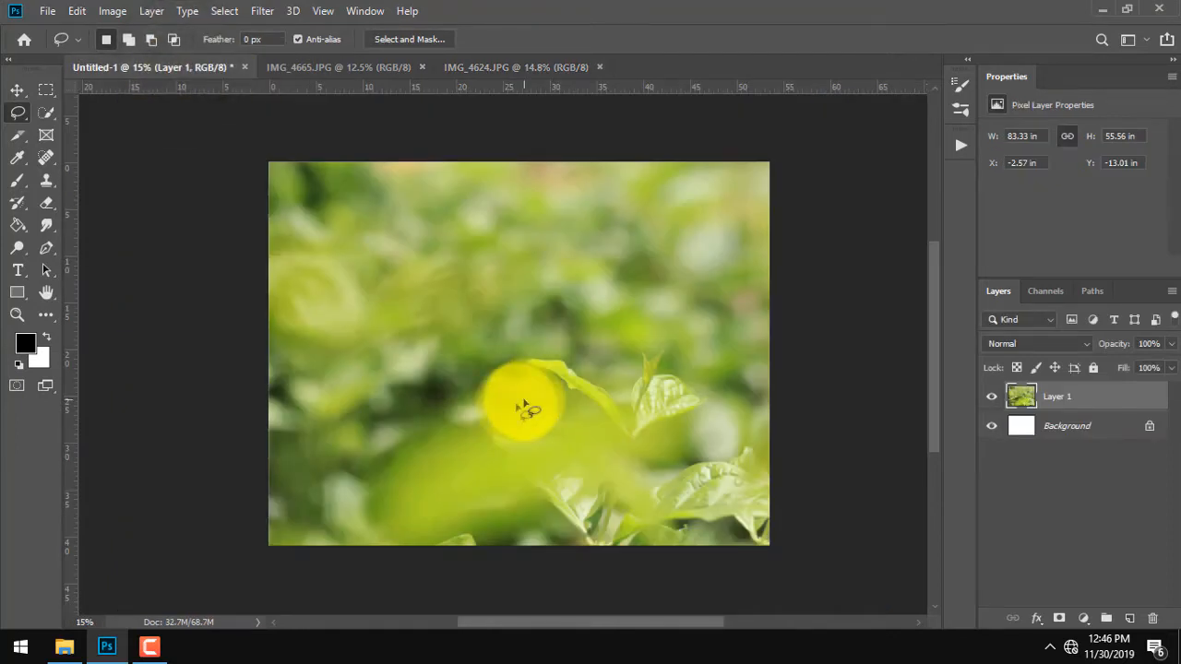
left_click(76, 10)
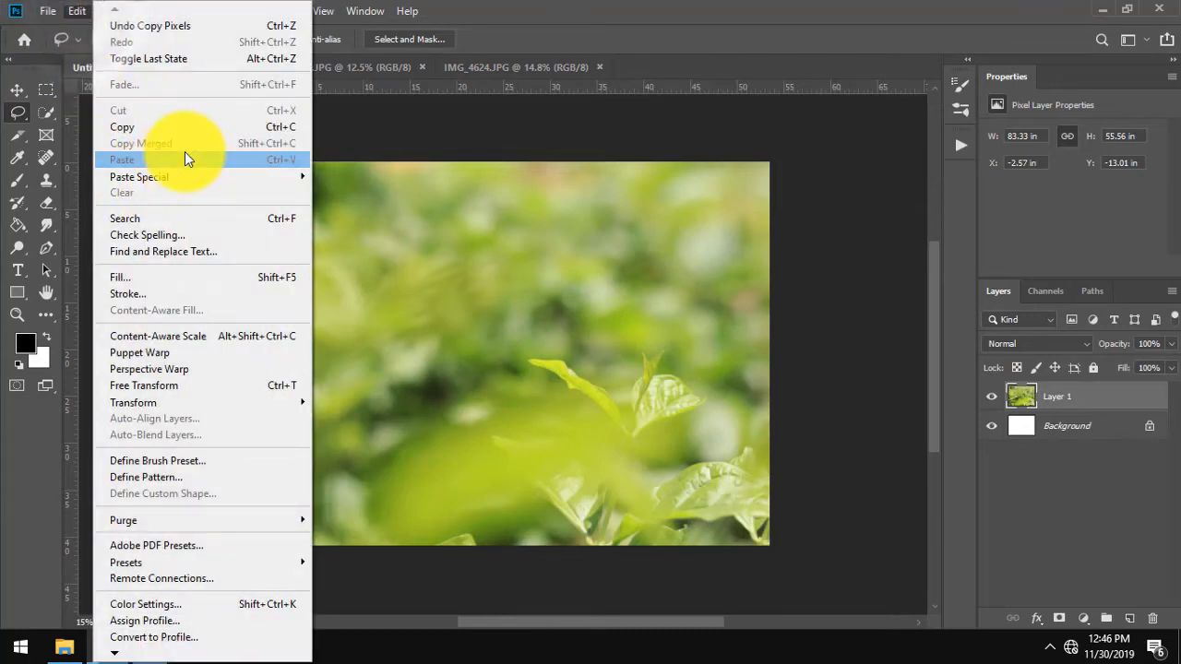
left_click(184, 157)
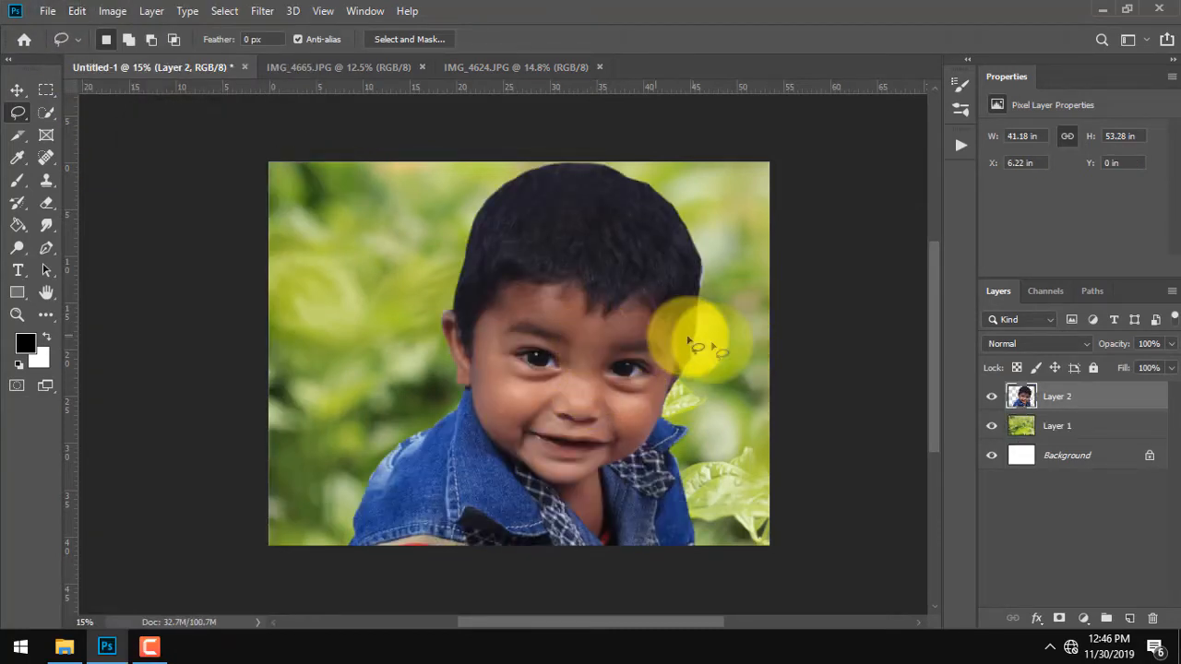
scroll(595, 402, "down", 2)
scroll(595, 406, "up", 1)
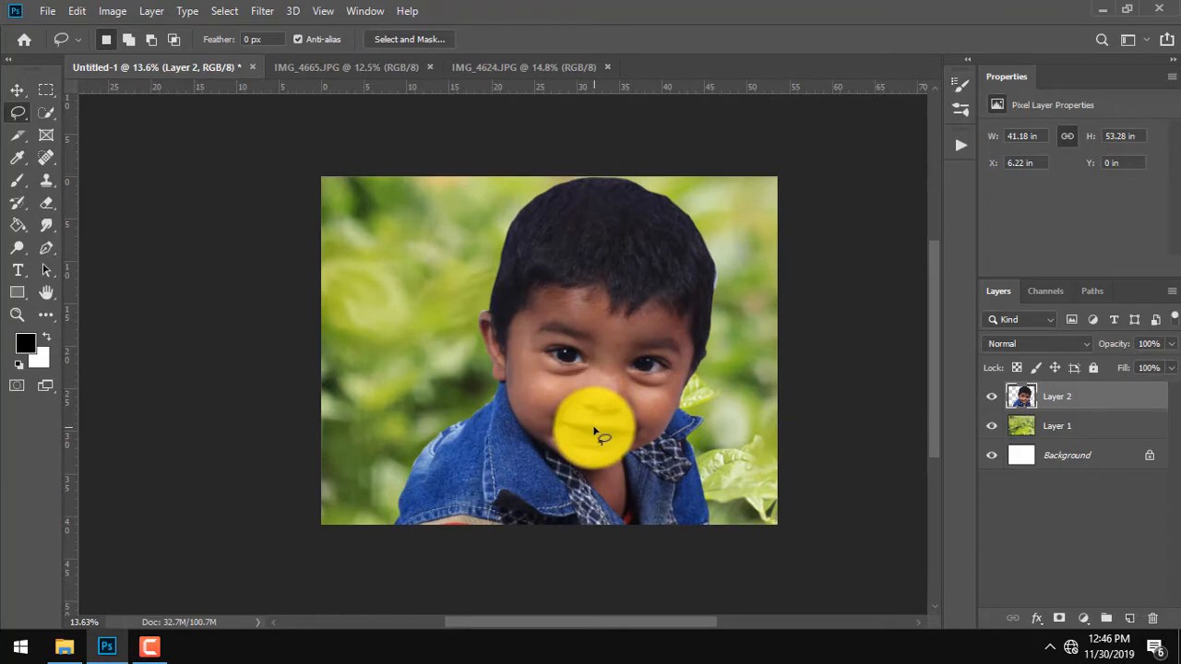
Scale the pasted boy to about 72% and position him near the middle of the foliage, flush with the canvas's lower edge
left_click(77, 10)
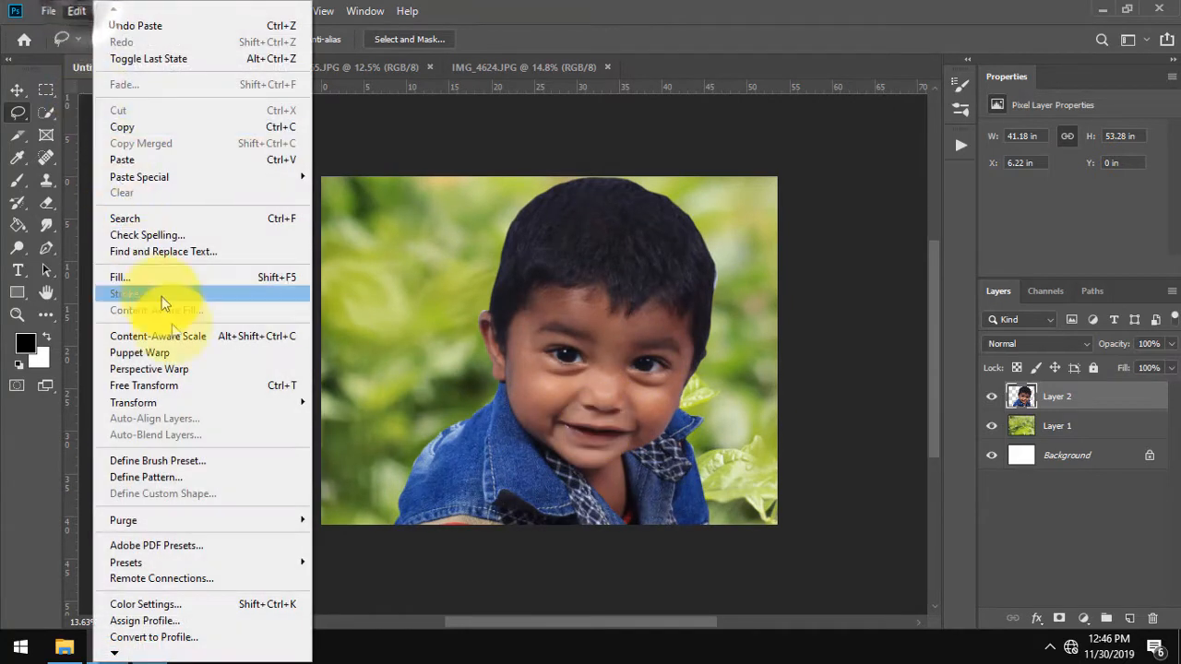
left_click(222, 397)
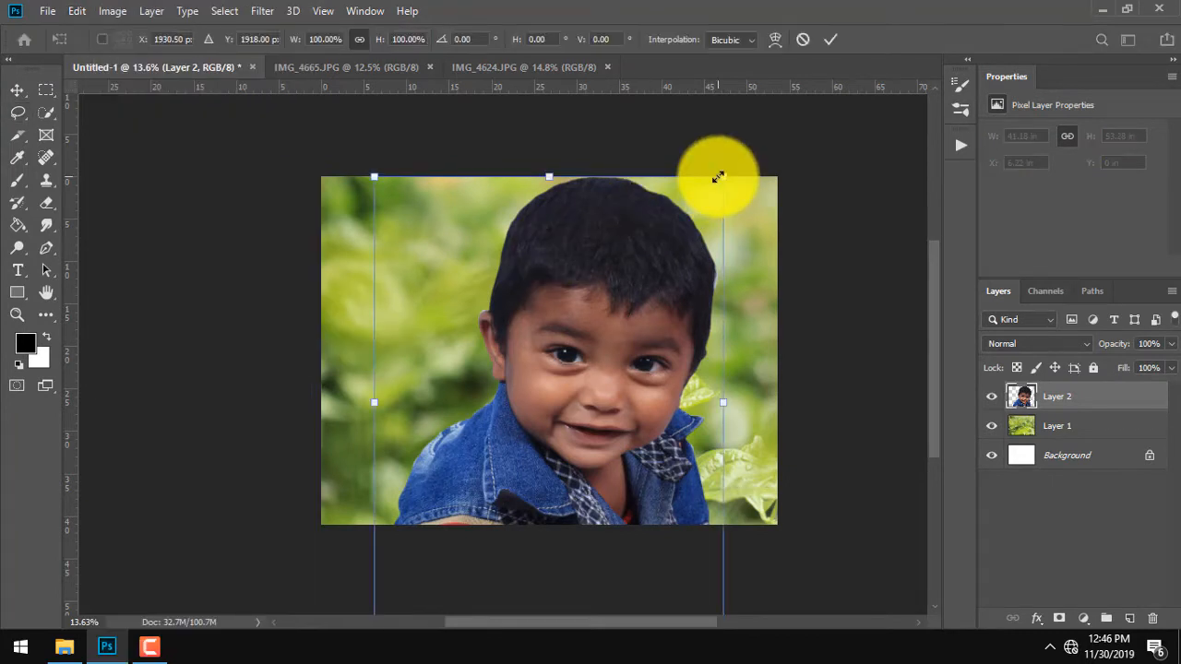
left_click_drag(718, 176, 670, 265)
left_click_drag(586, 378, 522, 340)
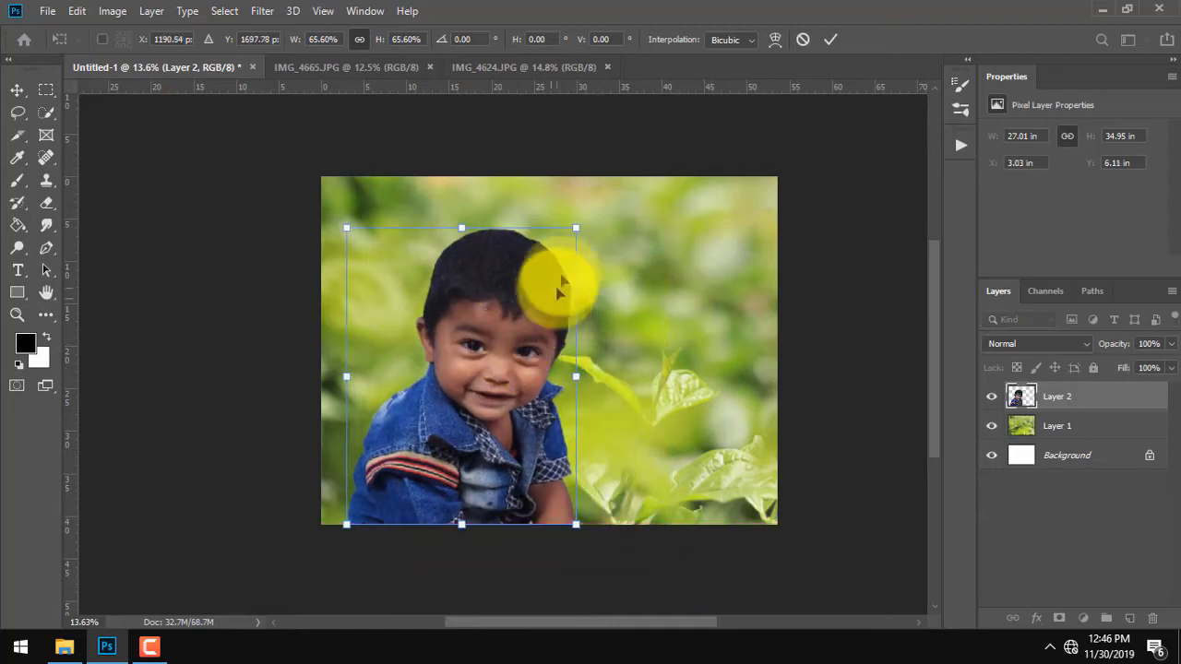
left_click_drag(575, 230, 599, 199)
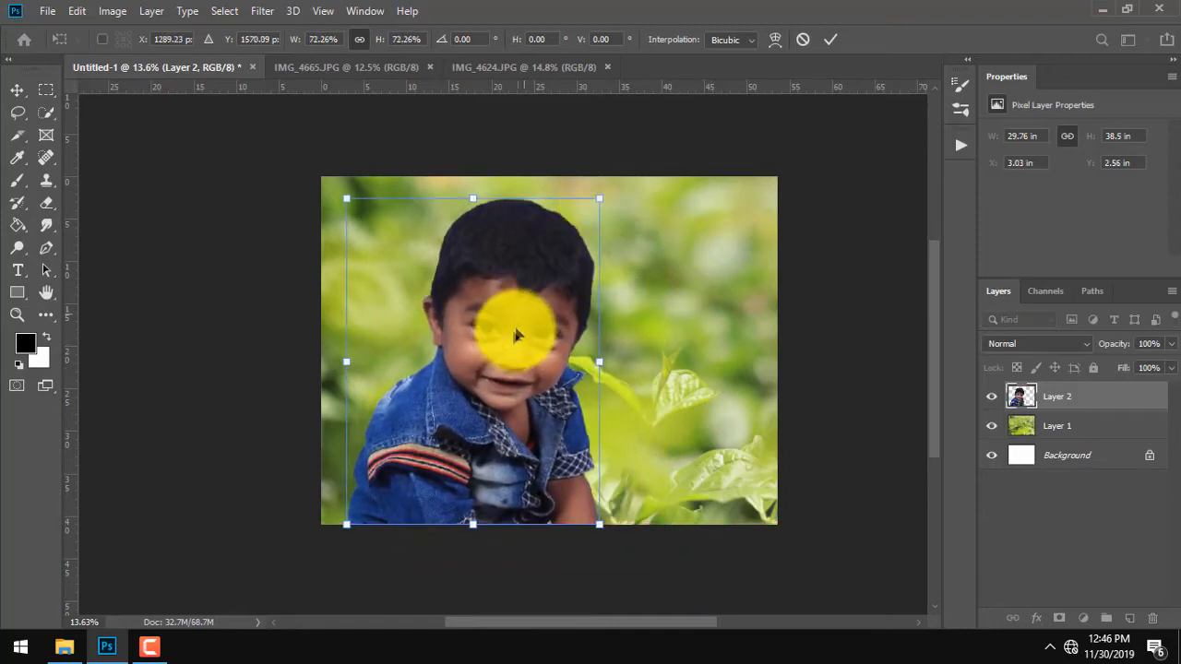
left_click_drag(516, 334, 567, 335)
key("Return")
scroll(561, 332, "down", 1)
scroll(560, 330, "up", 1)
scroll(649, 350, "right", 1)
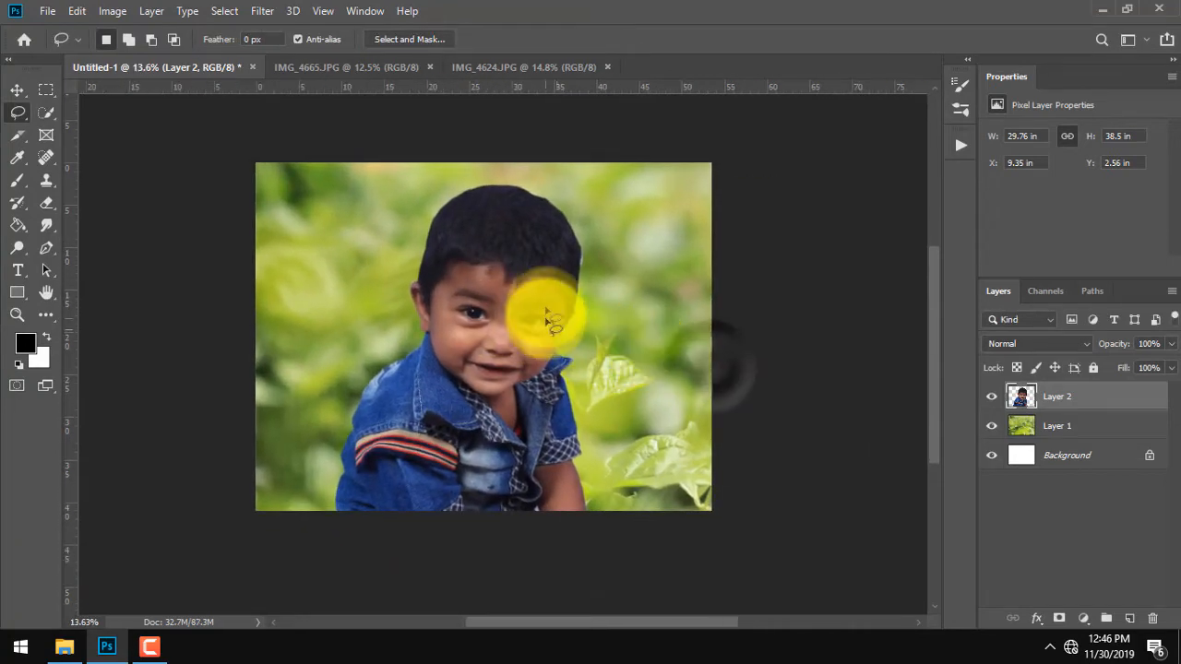
Outline the white fringe along the outer edge of the boy's hair with the Lasso Tool
scroll(541, 311, "up", 4)
scroll(559, 336, "up", 5)
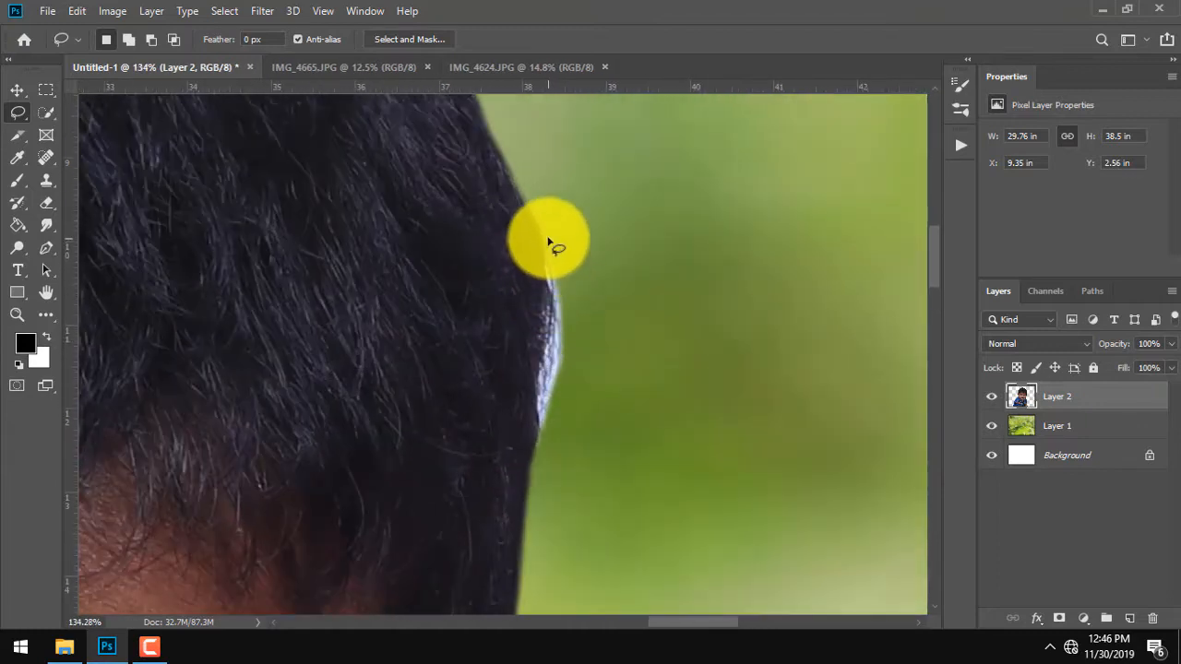
scroll(562, 422, "up", 2)
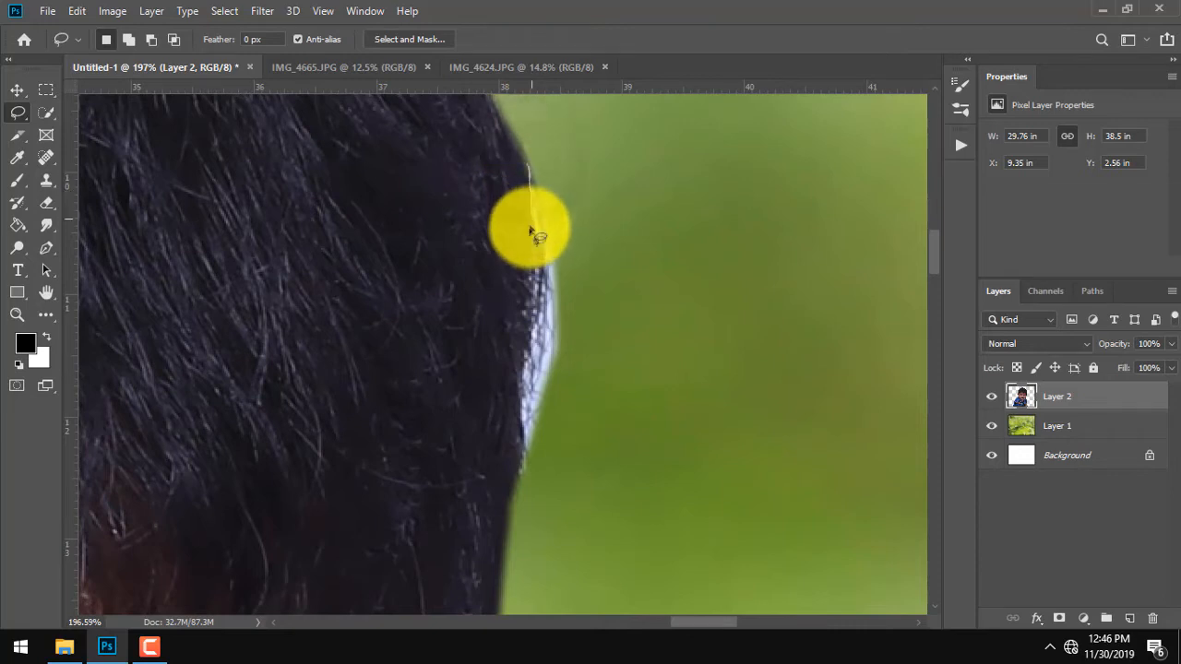
mouse_move(518, 475)
left_mouse_down()
mouse_move(642, 426)
mouse_move(659, 267)
mouse_move(632, 148)
mouse_move(562, 141)
left_mouse_up()
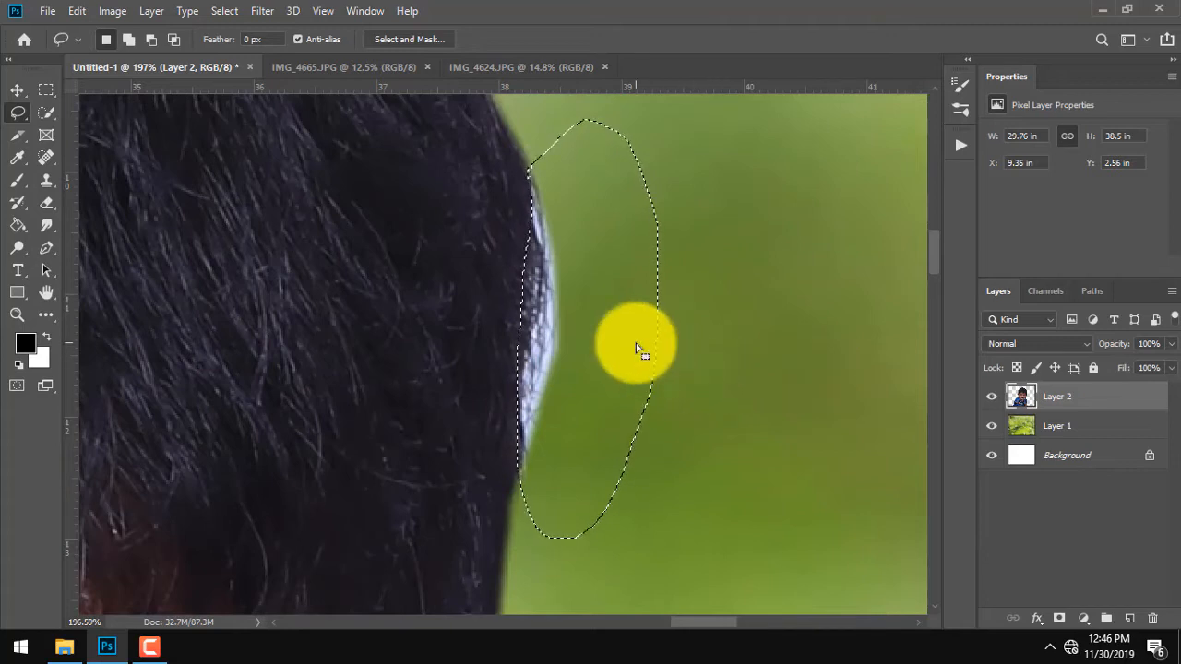
Feather the fringe selection by 3 pixels, delete the selected pixels and deselect
left_click(224, 10)
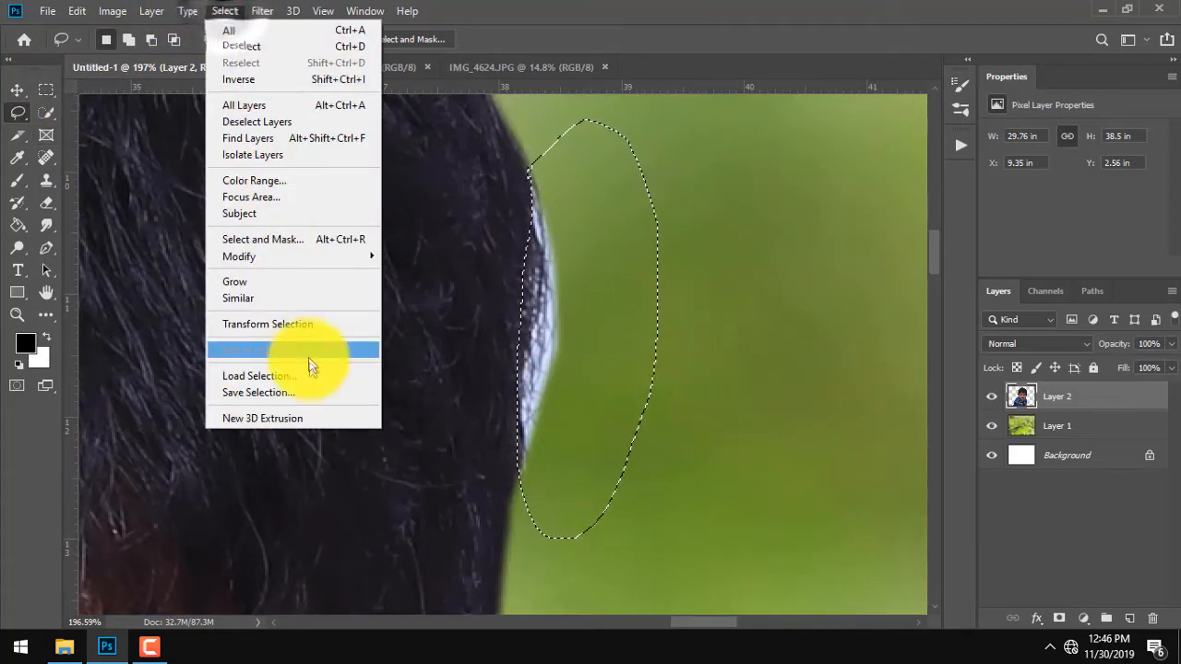
mouse_move(357, 258)
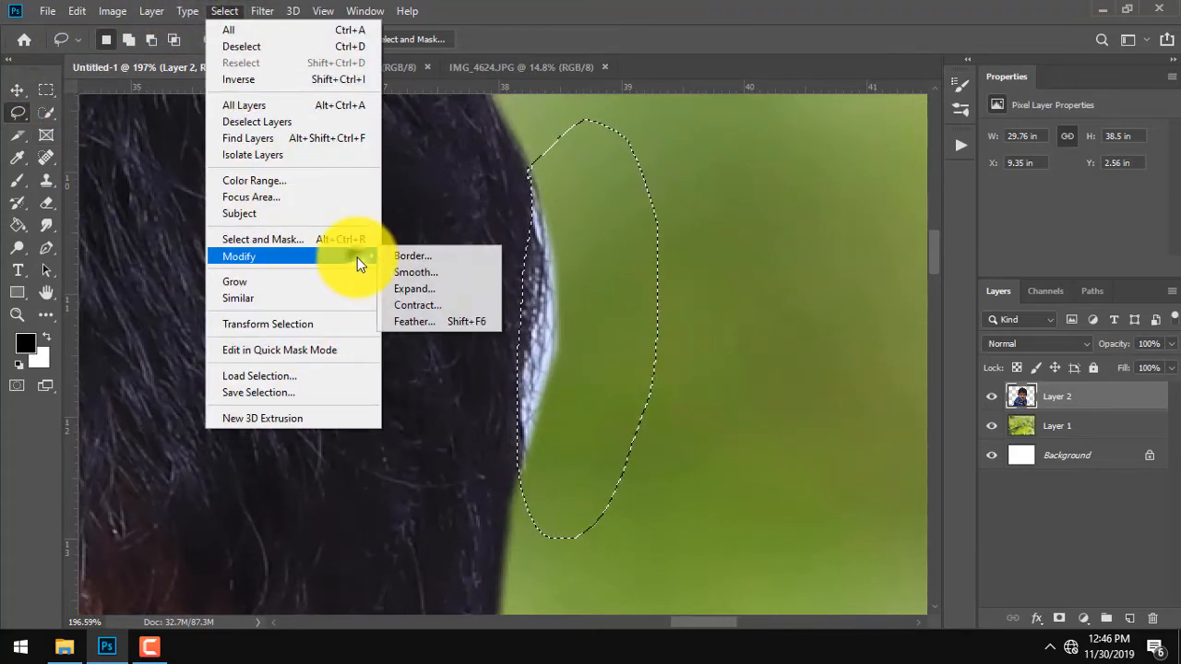
left_click(456, 323)
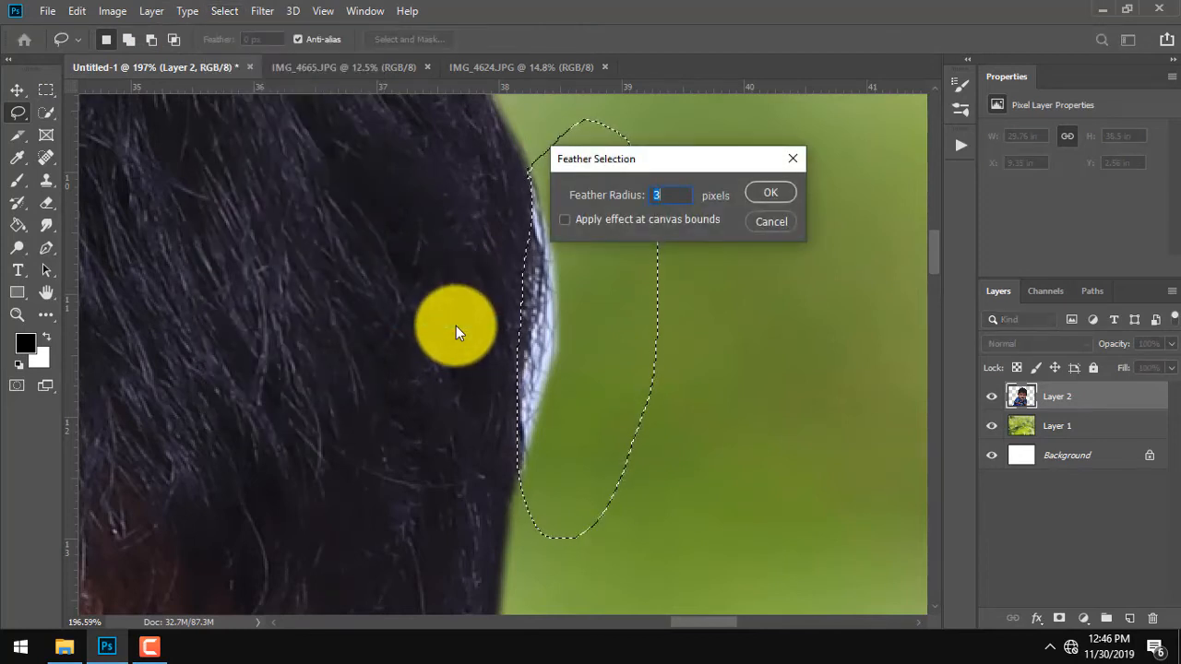
key("Return")
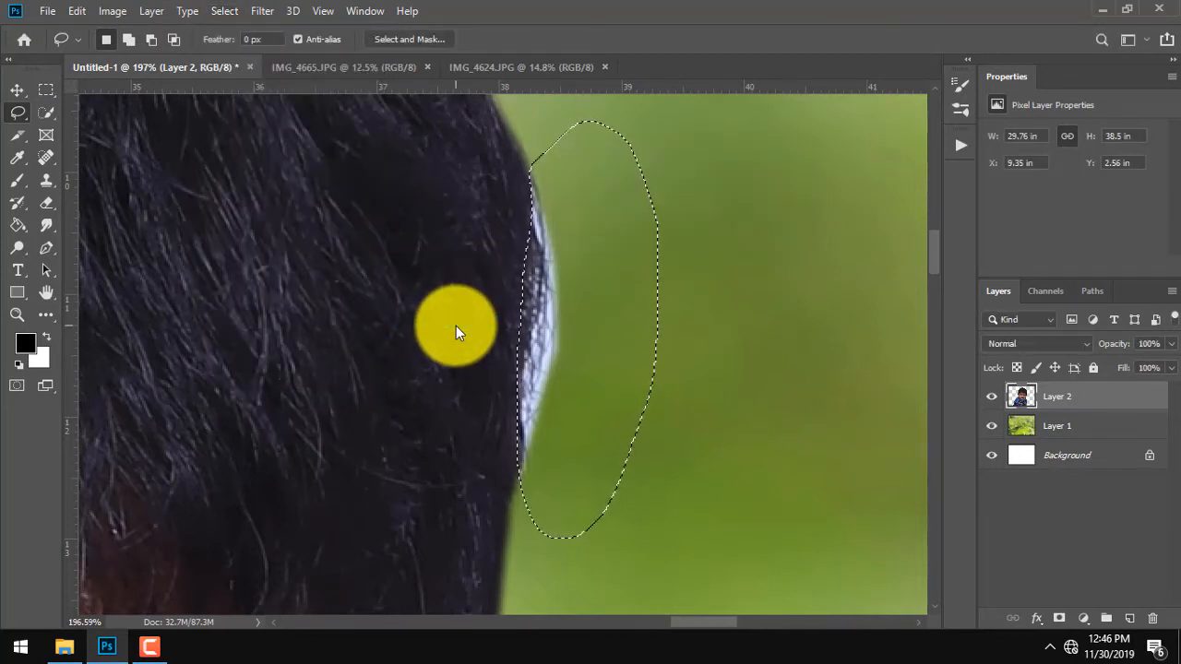
key("Delete")
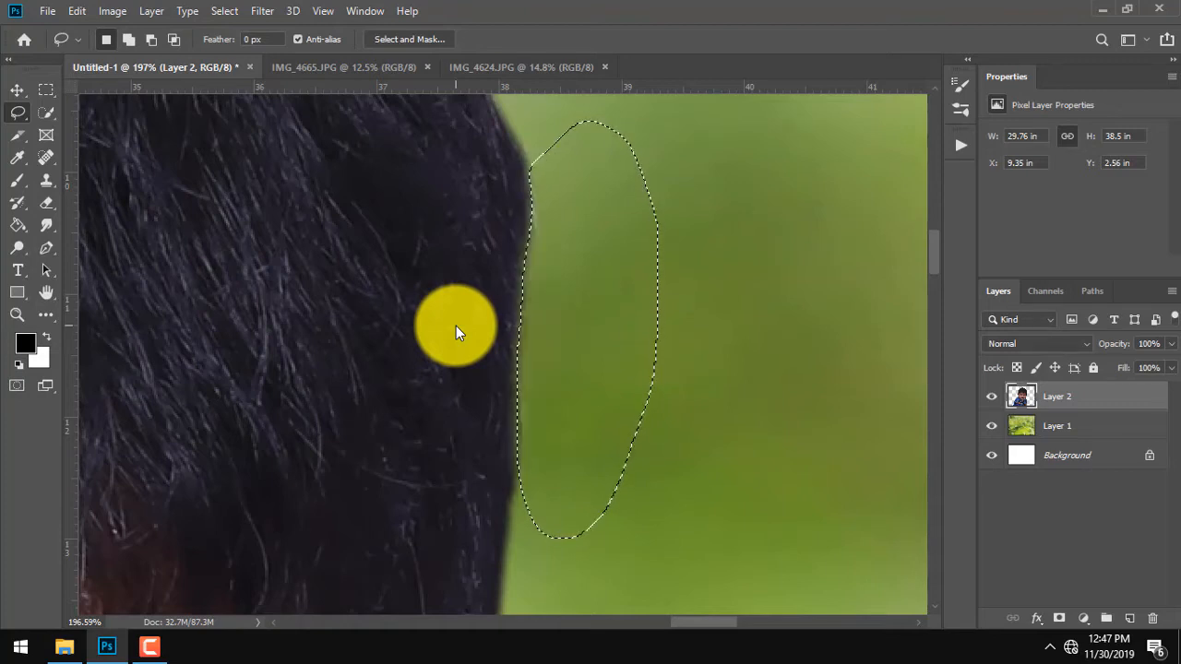
key("ctrl+d")
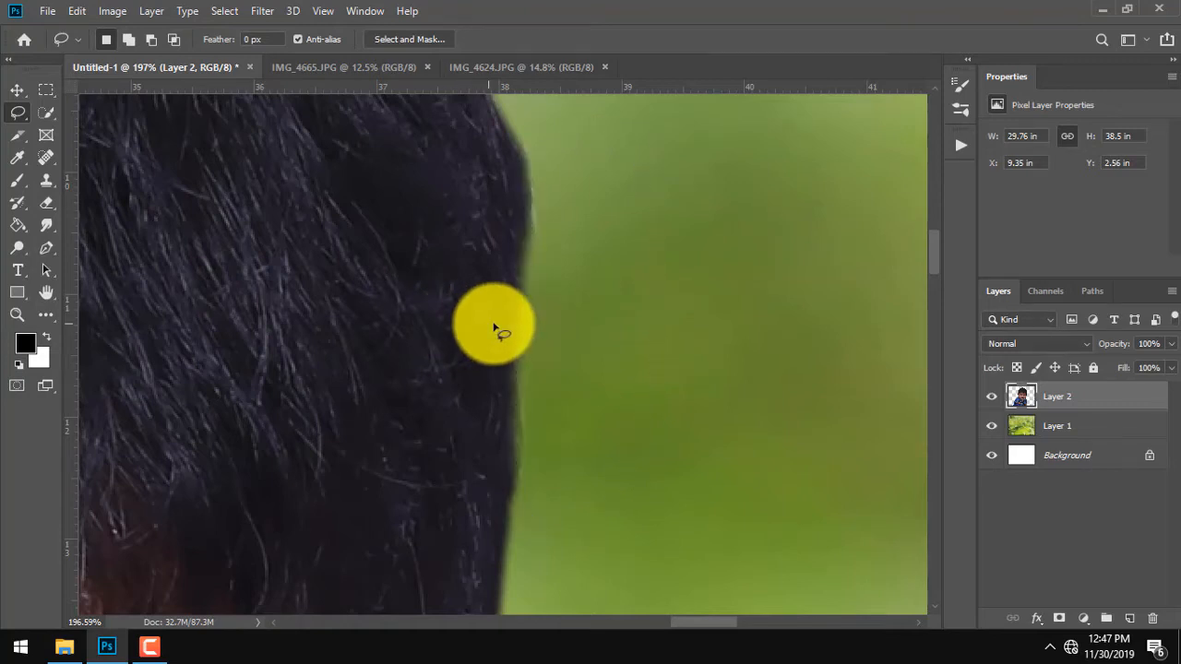
Trim the slight bulge just above the cleaned hair edge with a lasso selection feathered by 3 pixels
scroll(493, 328, "down", 10)
left_click_drag(508, 448, 632, 382)
scroll(526, 453, "down", 2)
left_click_drag(589, 444, 589, 440)
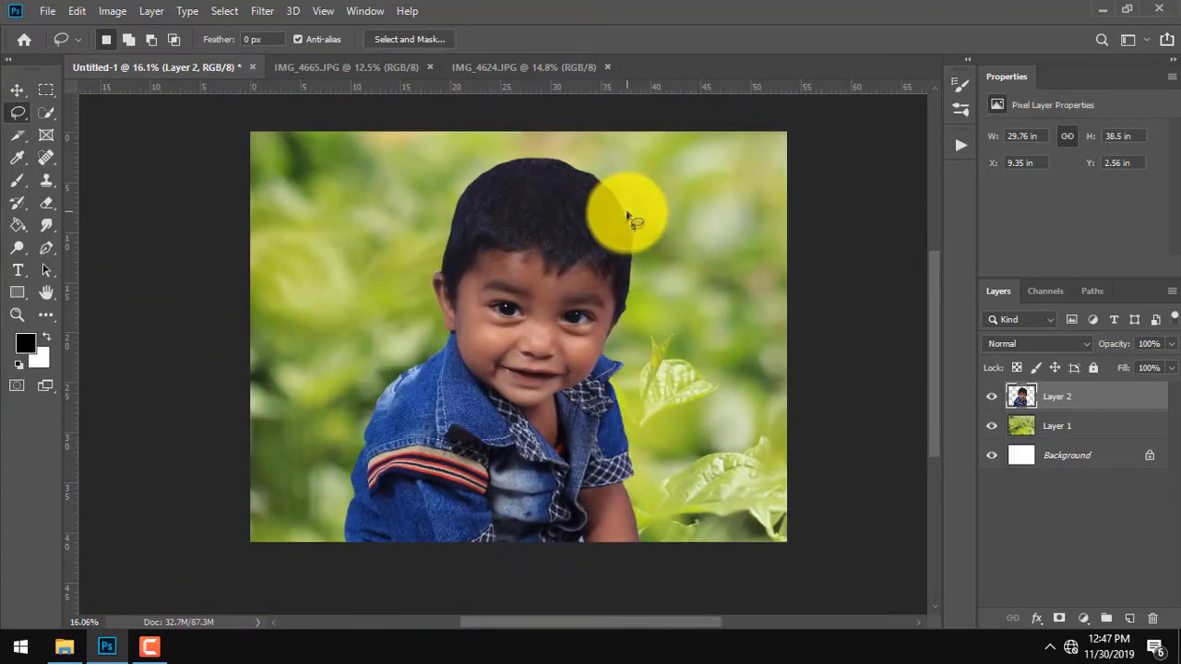
scroll(627, 218, "up", 8)
left_click_drag(585, 288, 594, 369)
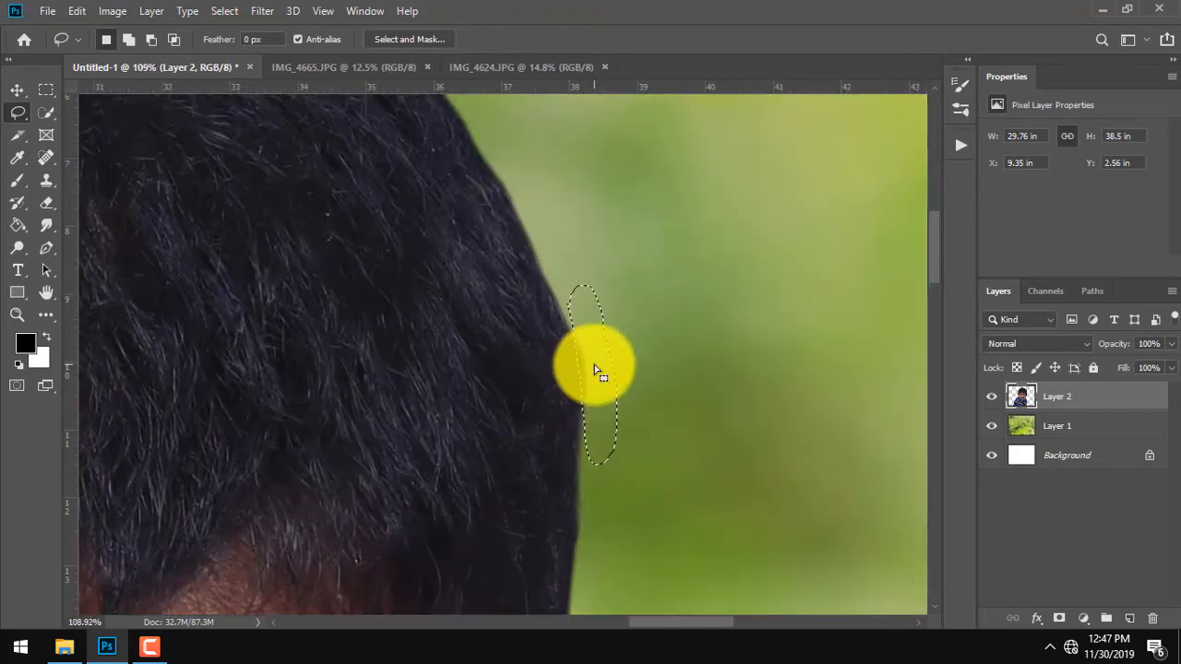
key("shift+F6")
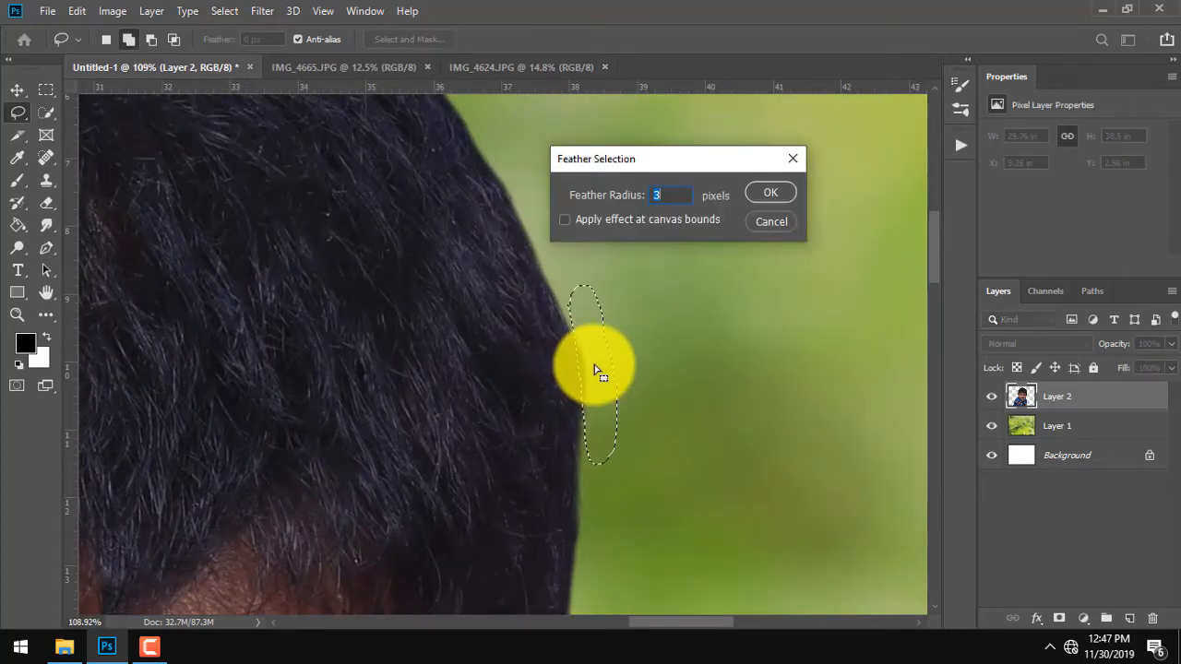
key("Return")
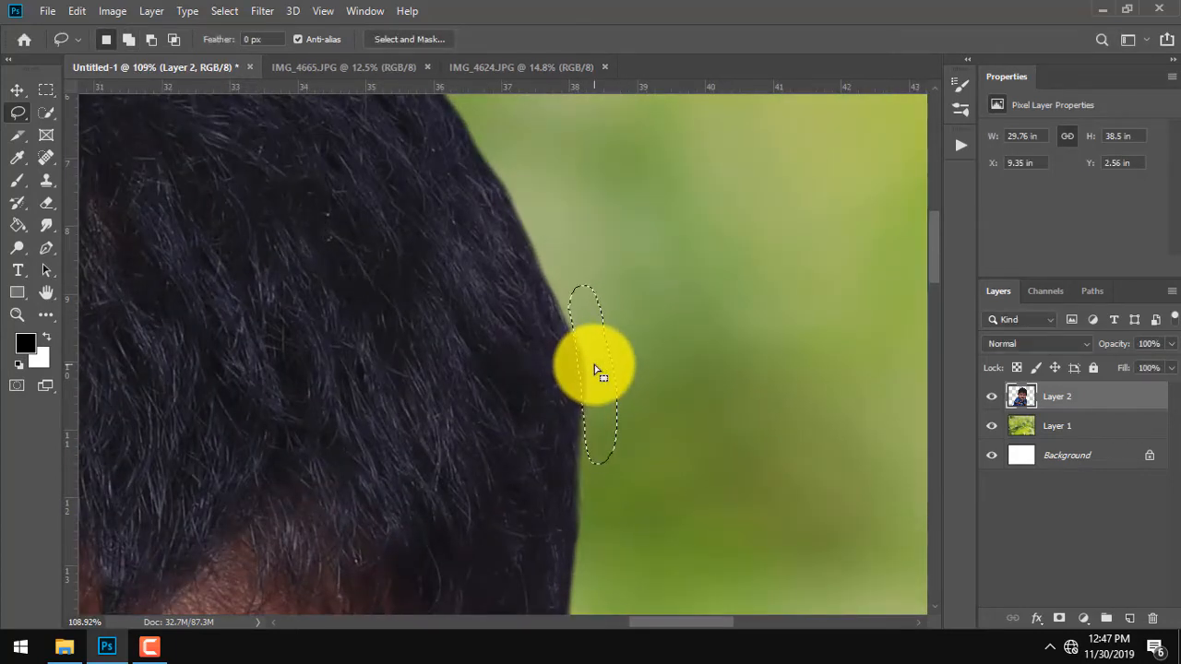
scroll(643, 363, "down", 2)
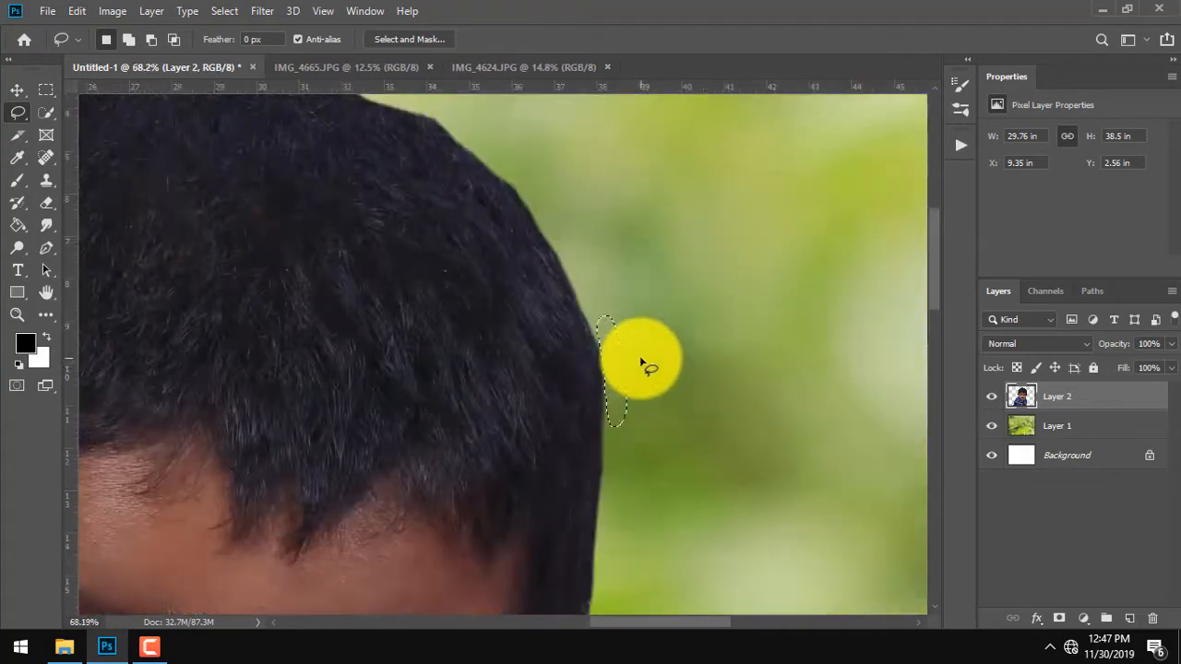
Trim the bump on the upper curve of the boy's hair with a feathered lasso selection and deselect
scroll(642, 363, "down", 2)
scroll(521, 221, "up", 3)
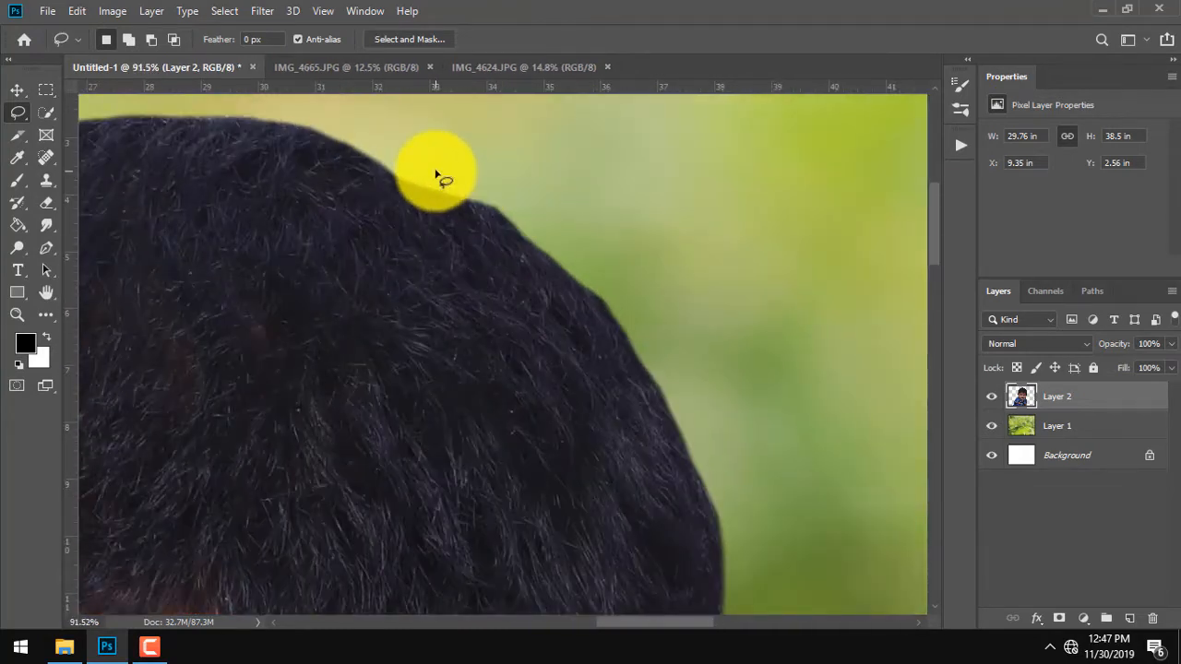
mouse_move(456, 199)
left_mouse_down()
mouse_move(506, 225)
mouse_move(544, 164)
mouse_move(429, 133)
left_mouse_up()
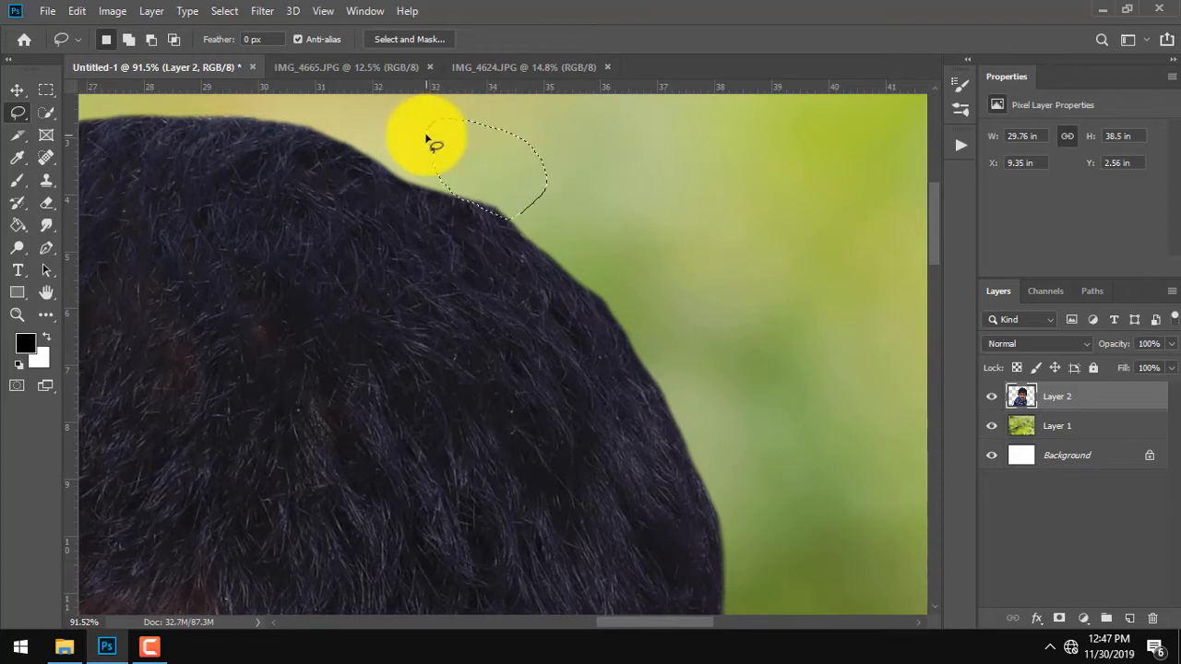
key("shift+F6")
key("Return")
left_click(674, 258)
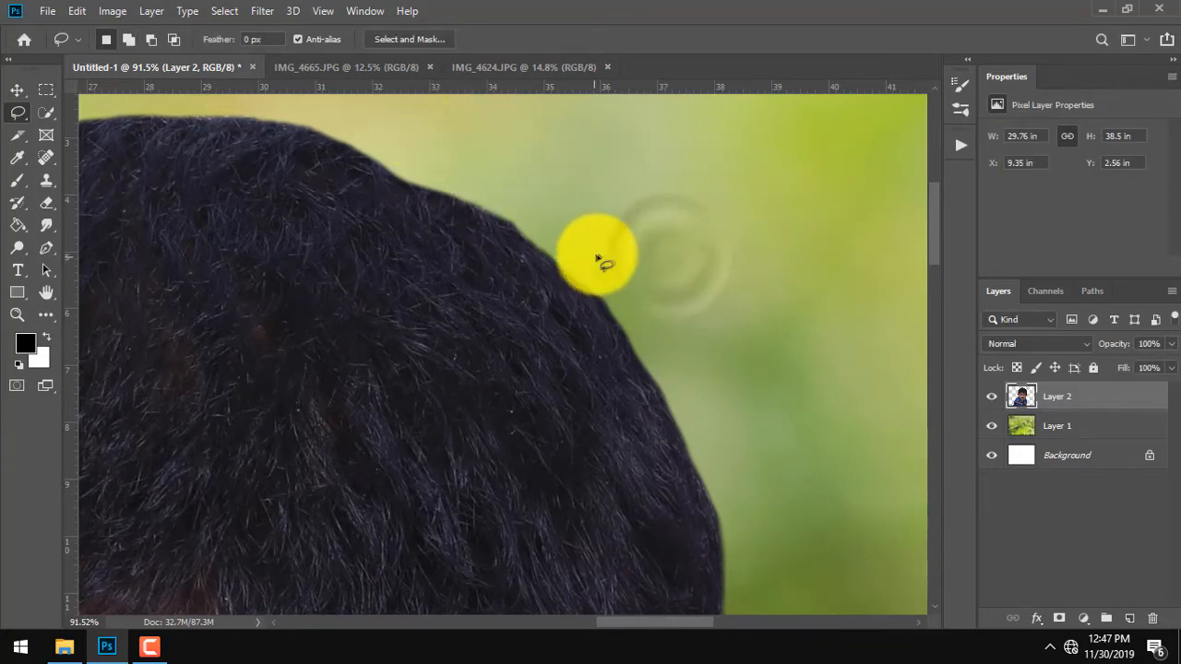
Check the whole composite and close the source photos IMG_4665.JPG and IMG_4624.JPG
scroll(604, 261, "down", 2)
scroll(602, 258, "down", 4)
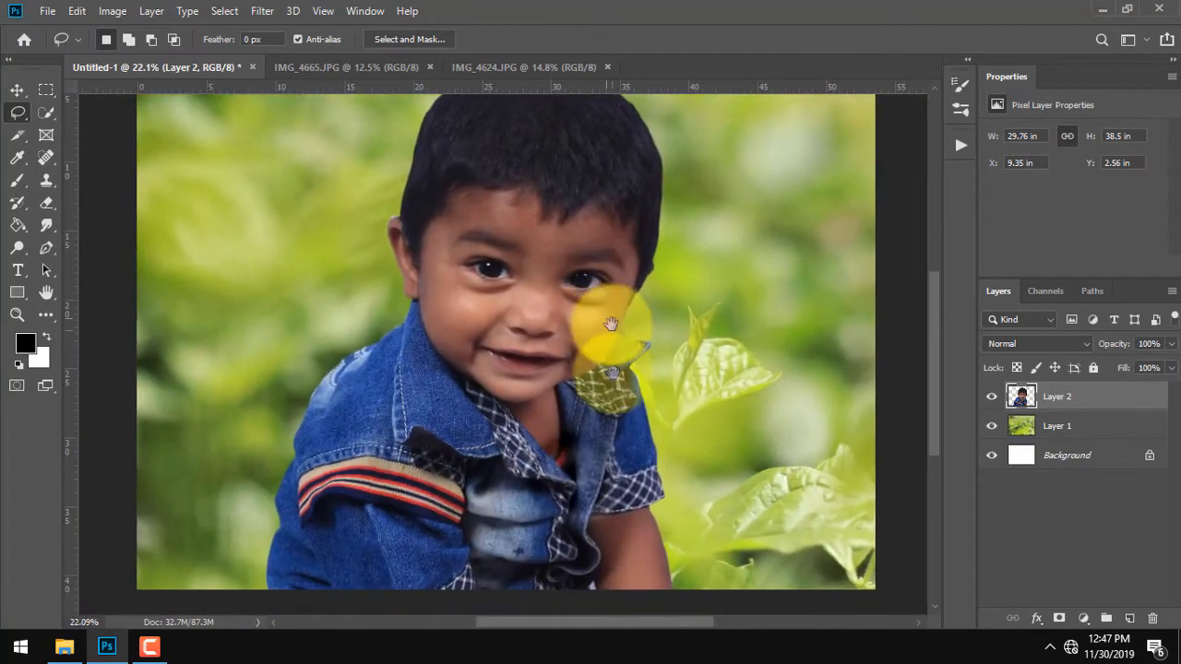
scroll(585, 432, "up", 2)
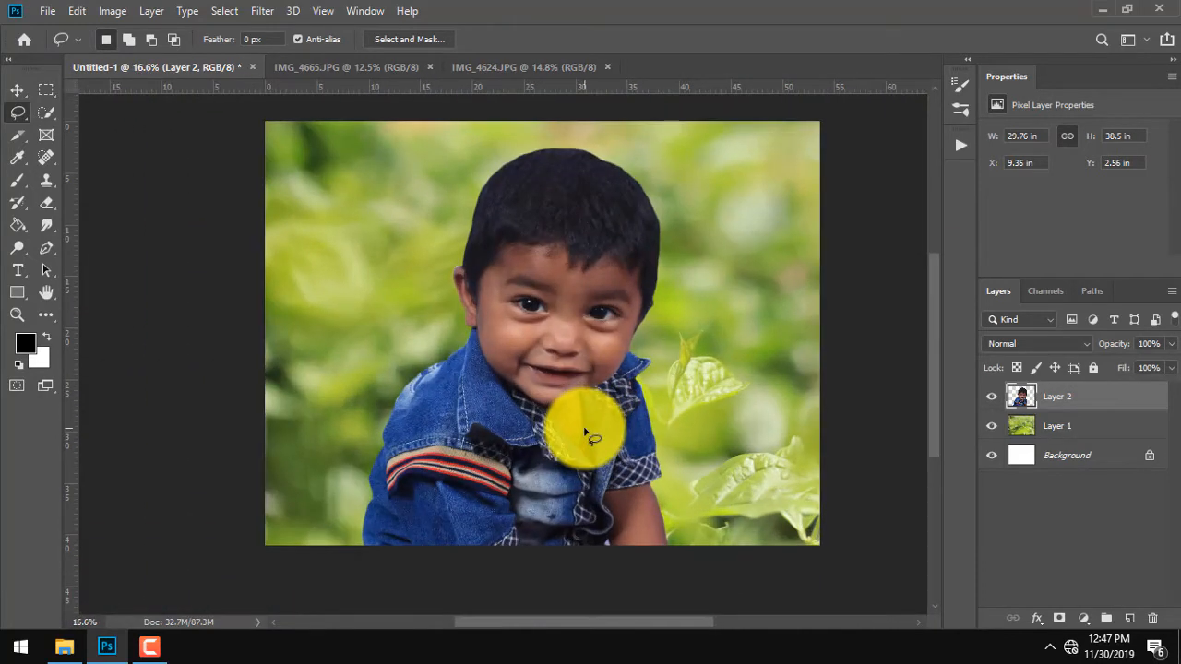
scroll(585, 432, "down", 3)
left_click(430, 66)
left_click(432, 66)
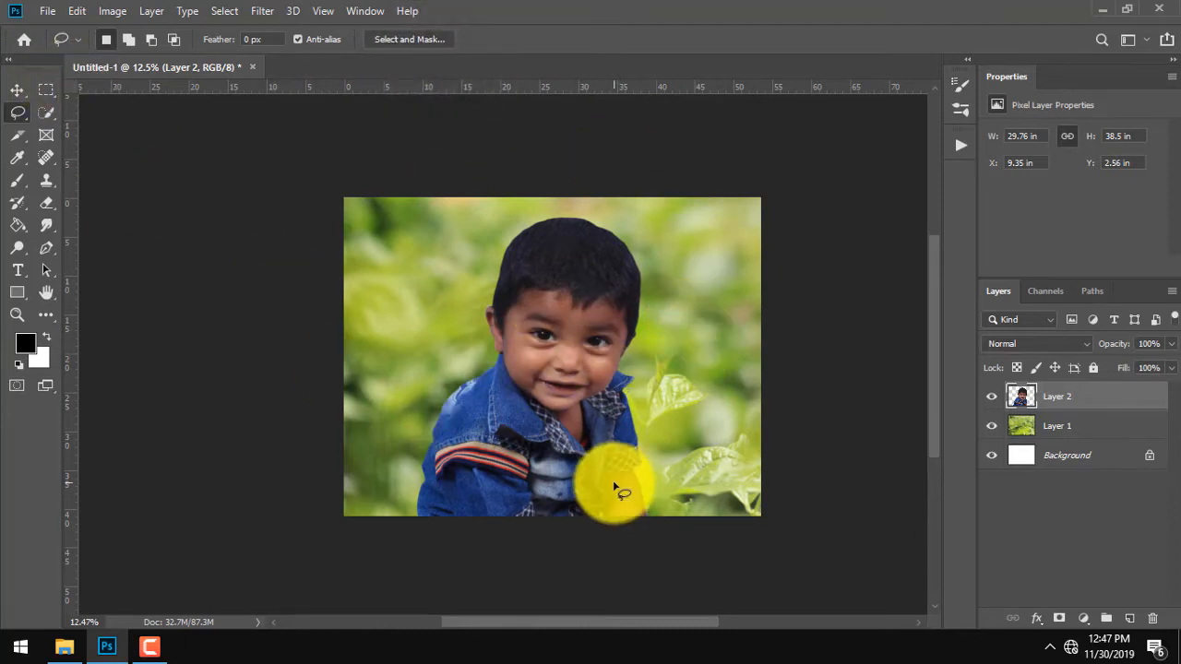
Open IMG_4267.JPG in Photoshop from the file explorer
left_click(61, 646)
left_click(376, 318)
left_click_drag(376, 314, 725, 9)
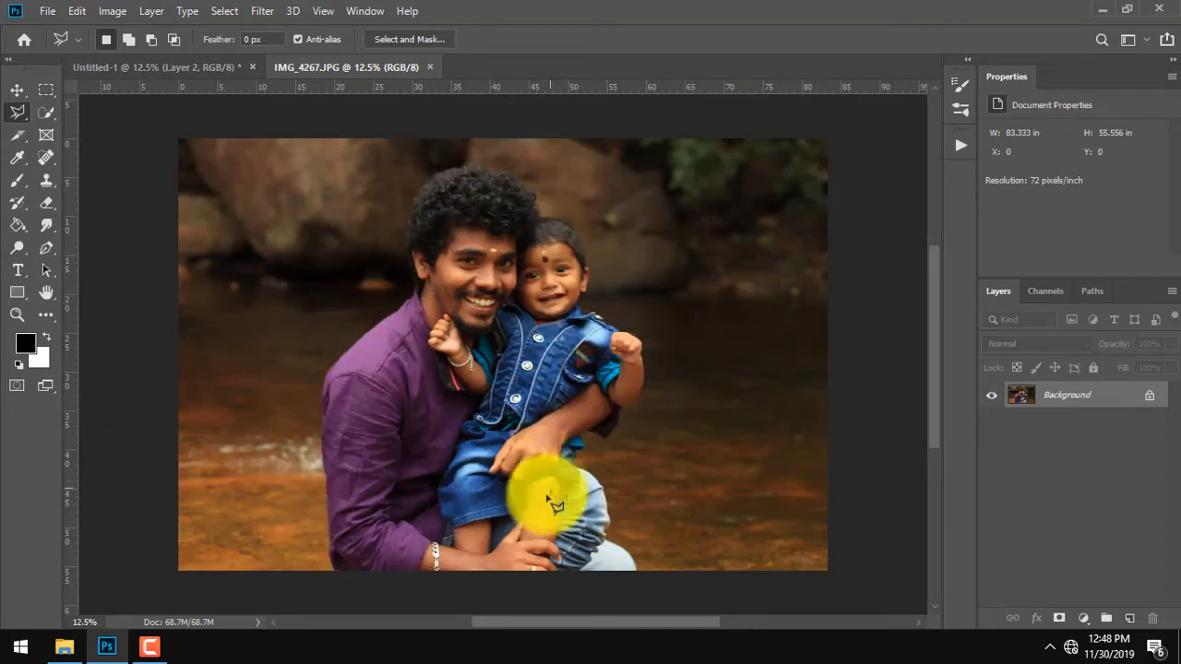
Start outlining the man with the Polygonal Lasso Tool at the photo's lower edge, beside the purple sleeve's elbow
scroll(356, 553, "up", 3)
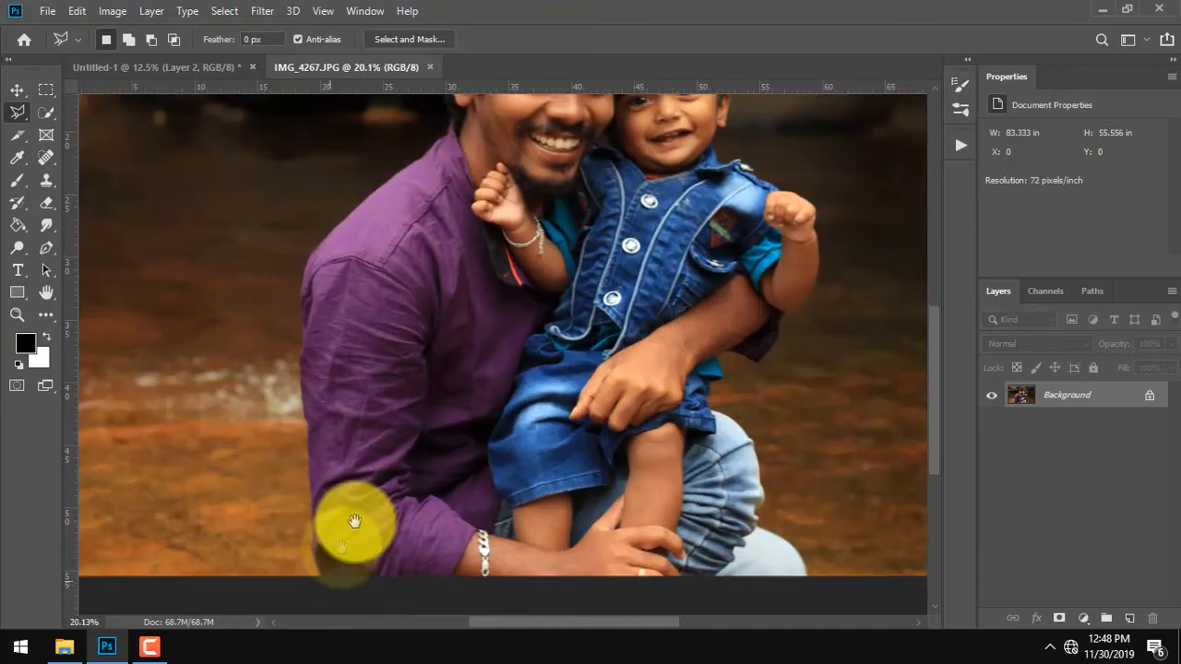
scroll(387, 498, "up", 4)
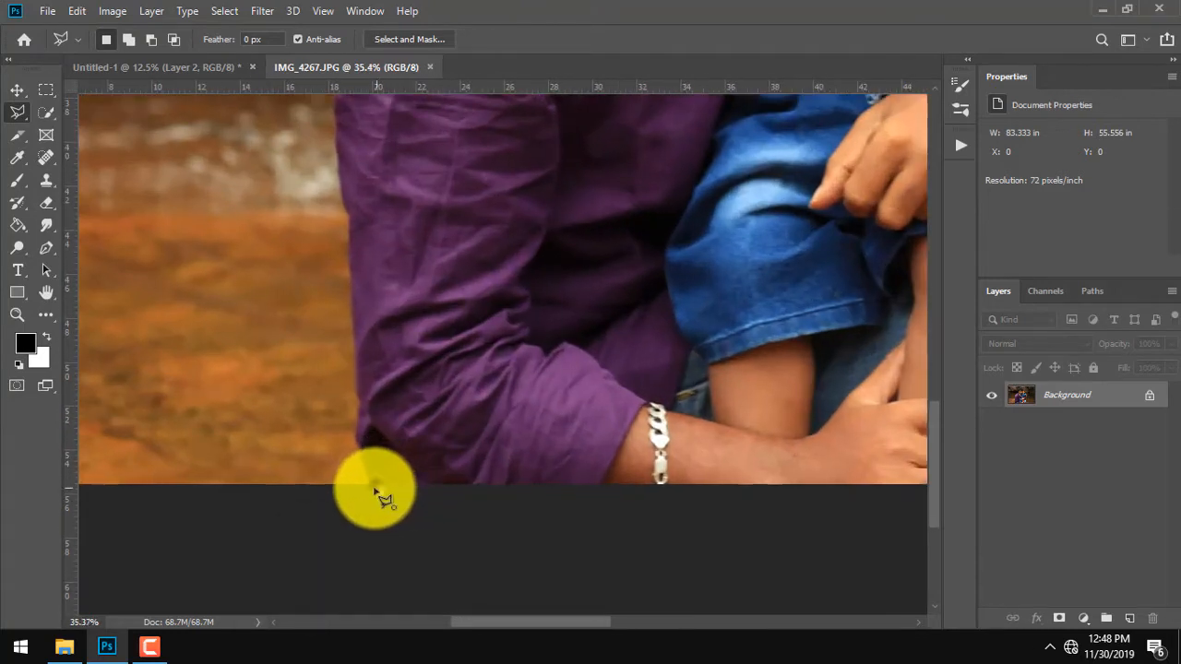
left_click(374, 491)
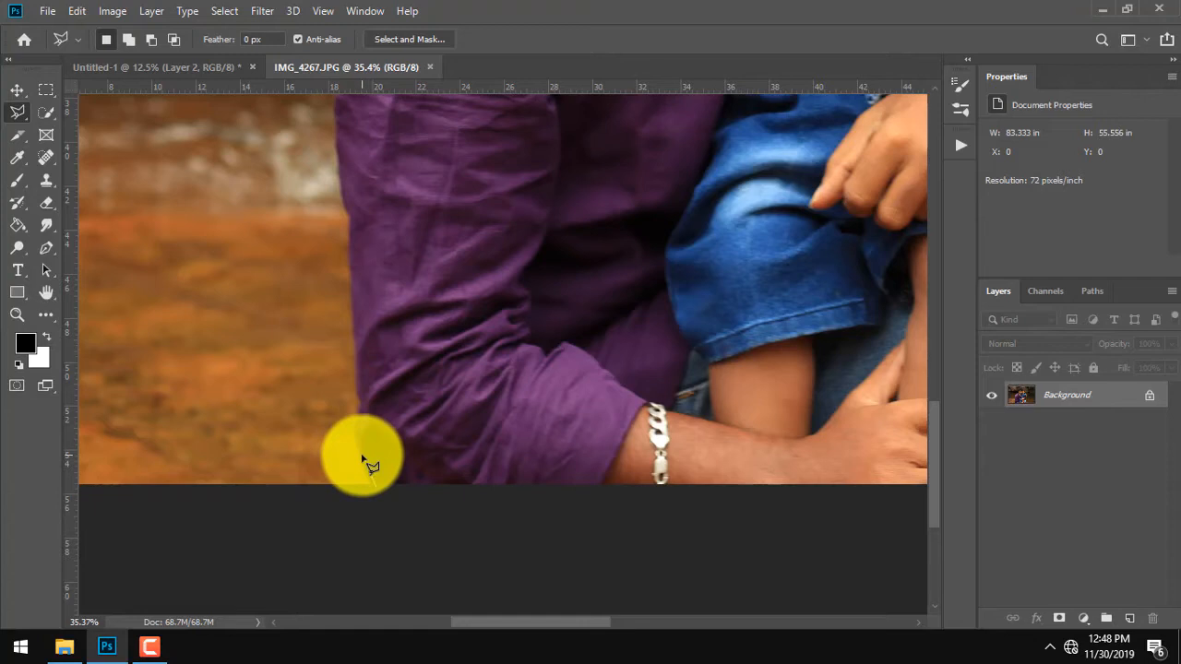
left_click(361, 449)
Trace the outline up the purple sleeve's outer edge and over the shoulder to the collar
left_click(357, 293)
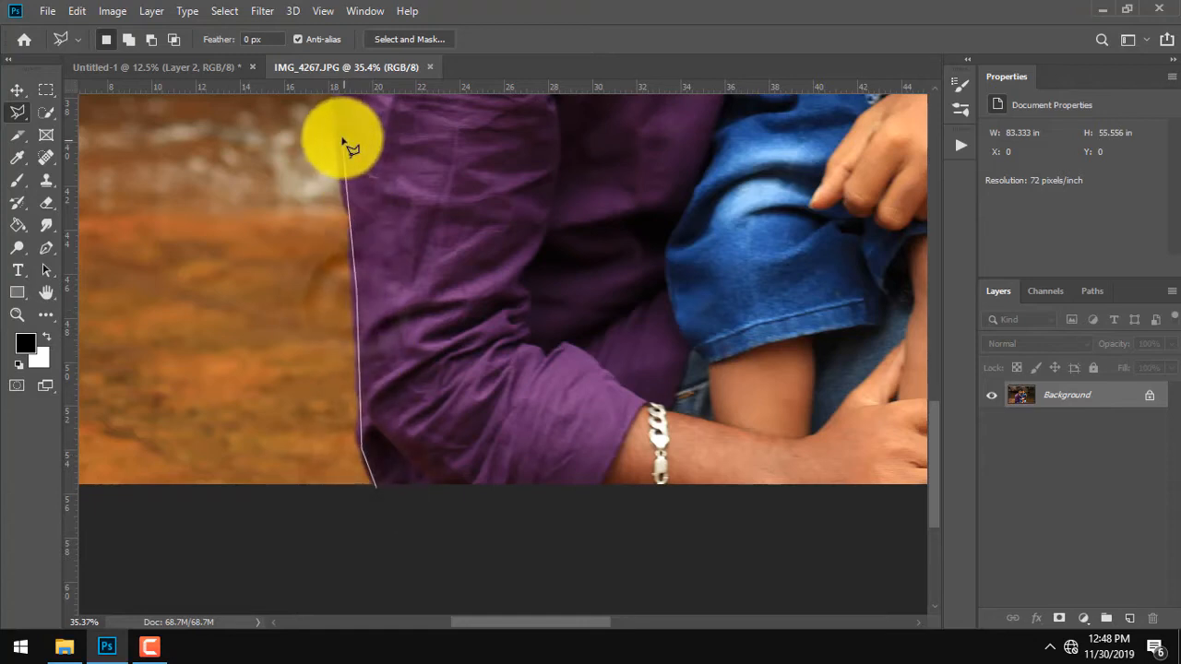
left_click_drag(353, 148, 387, 496)
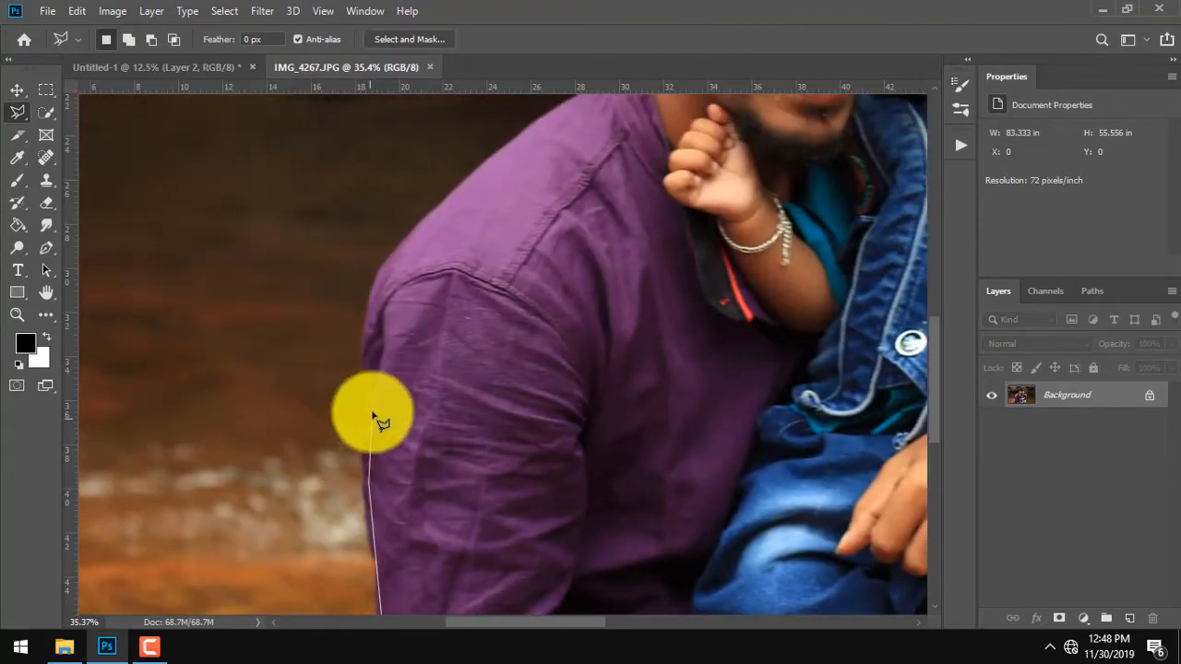
left_click(368, 329)
left_click(400, 249)
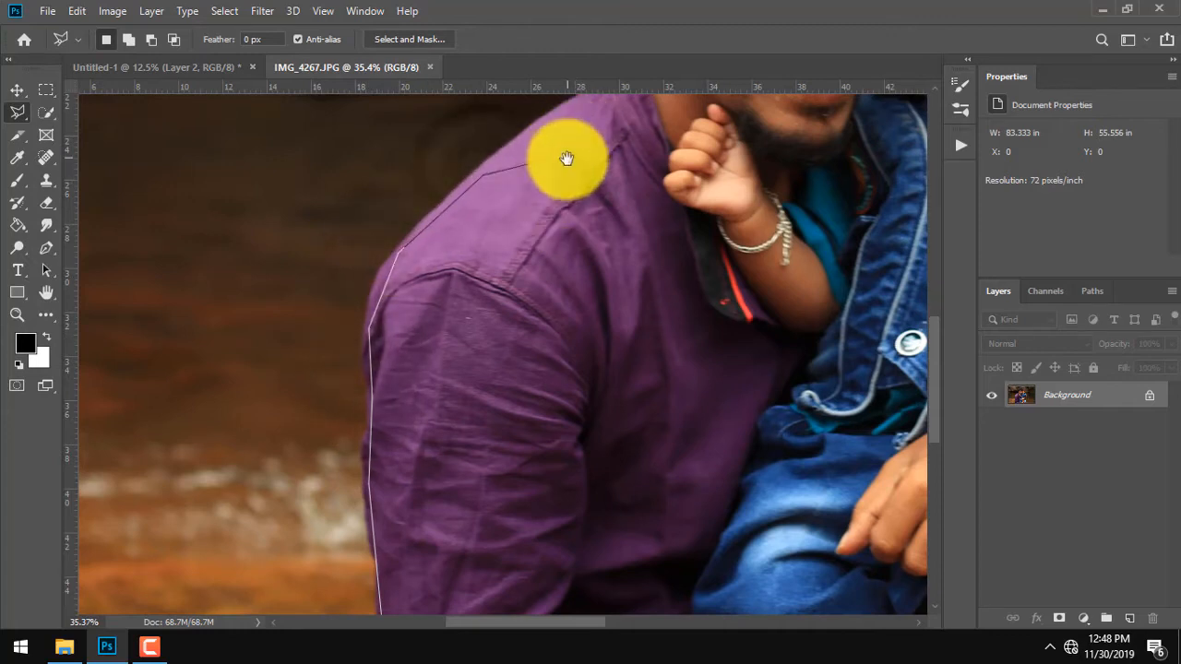
left_click_drag(562, 154, 369, 517)
left_click(378, 466)
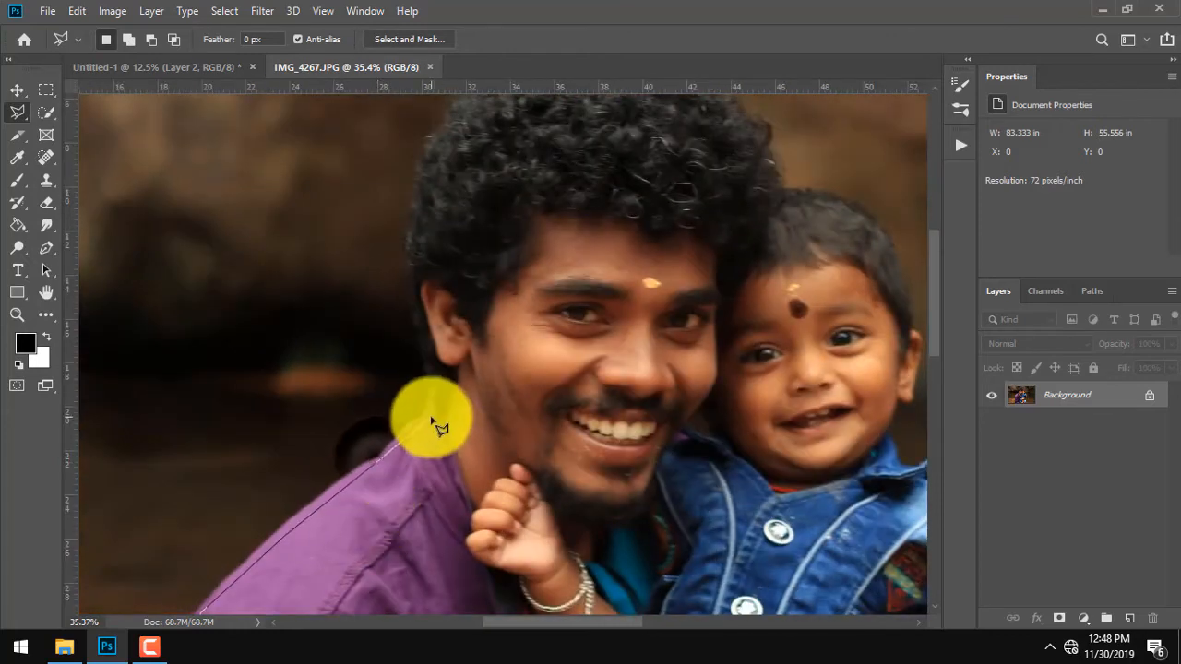
left_click(431, 419)
Discard the unfinished lasso outline along the man's purple sleeve and shoulder
left_click_drag(401, 522, 574, 293)
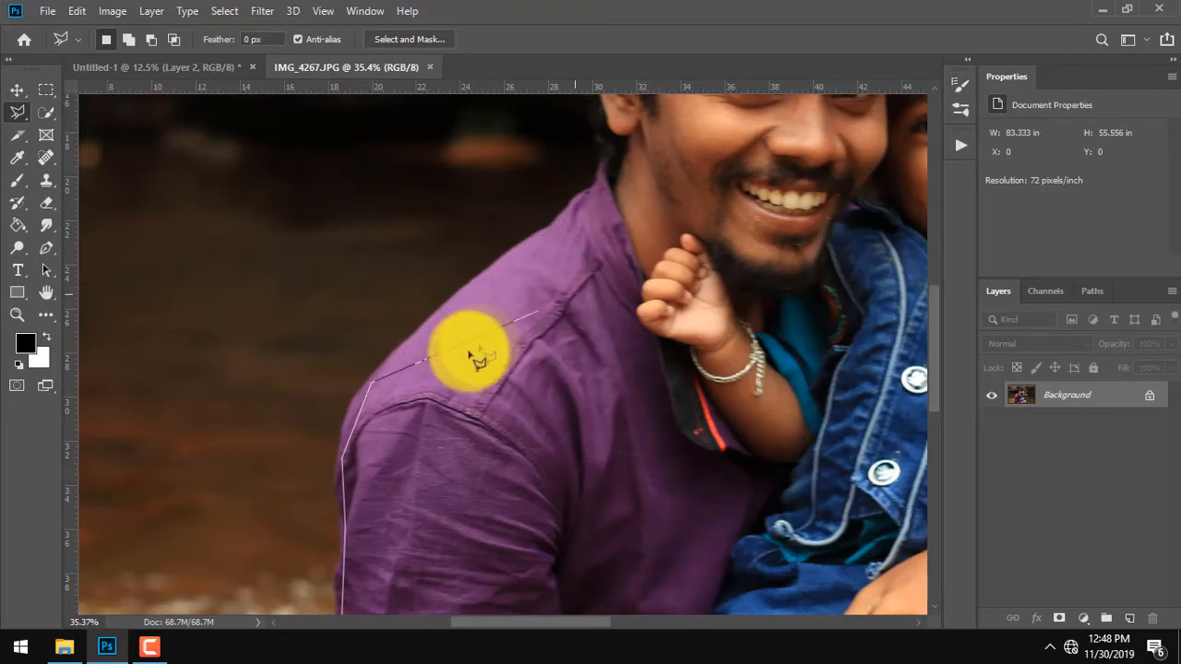
mouse_move(421, 522)
left_mouse_down()
mouse_move(434, 308)
mouse_move(451, 245)
left_mouse_up()
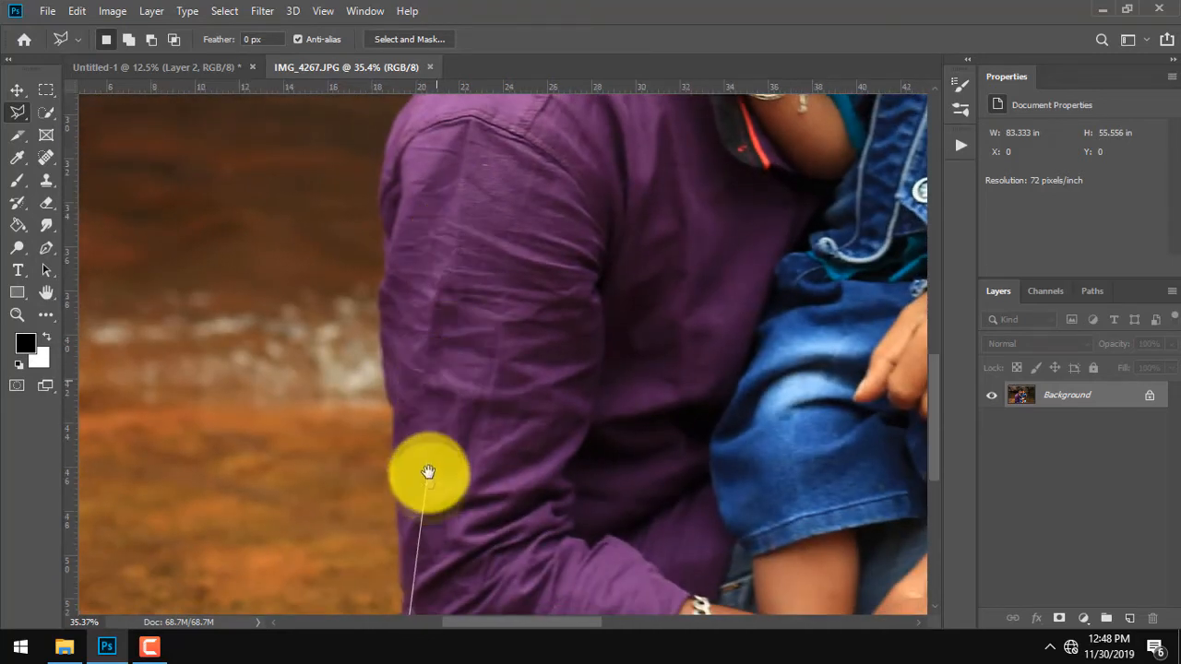
left_click_drag(427, 474, 443, 171)
key("Escape")
Restart the polygonal lasso outline at the photo's lower edge and trace closely up the purple sleeve from the elbow
left_click(431, 341)
scroll(427, 349, "up", 2)
left_click(450, 329)
left_click(443, 294)
left_click(441, 254)
left_click_drag(439, 185, 427, 396)
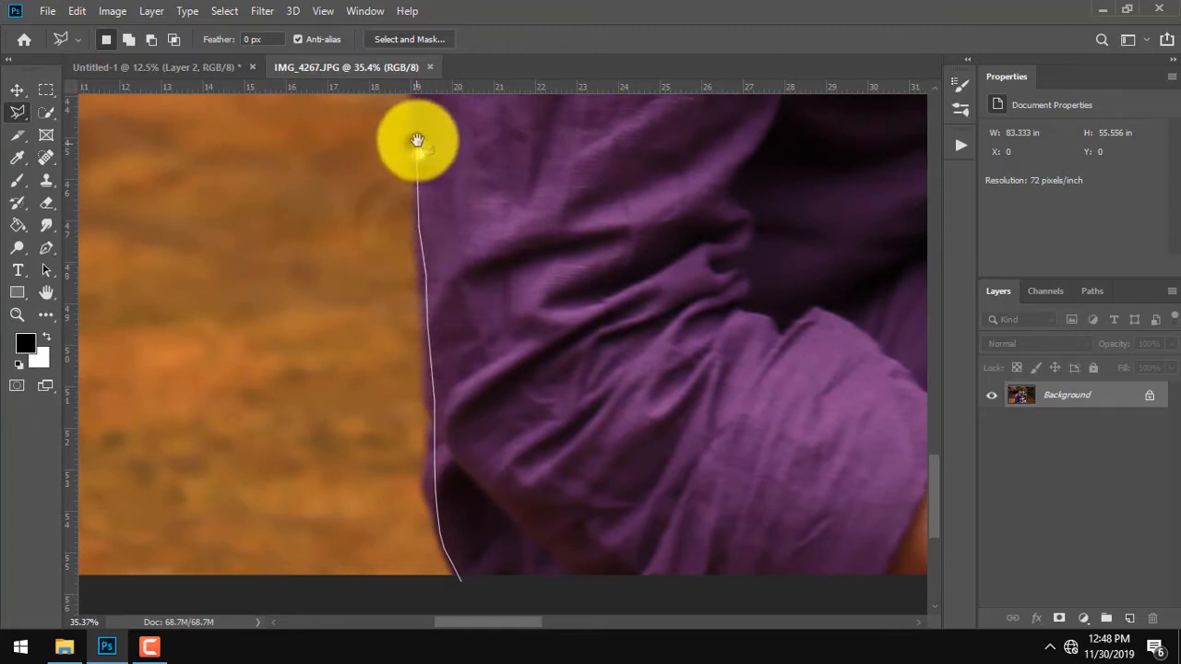
Continue the outline up the purple sleeve's outer edge and over the shoulder toward the collar
left_click_drag(416, 138, 403, 477)
left_click(401, 398)
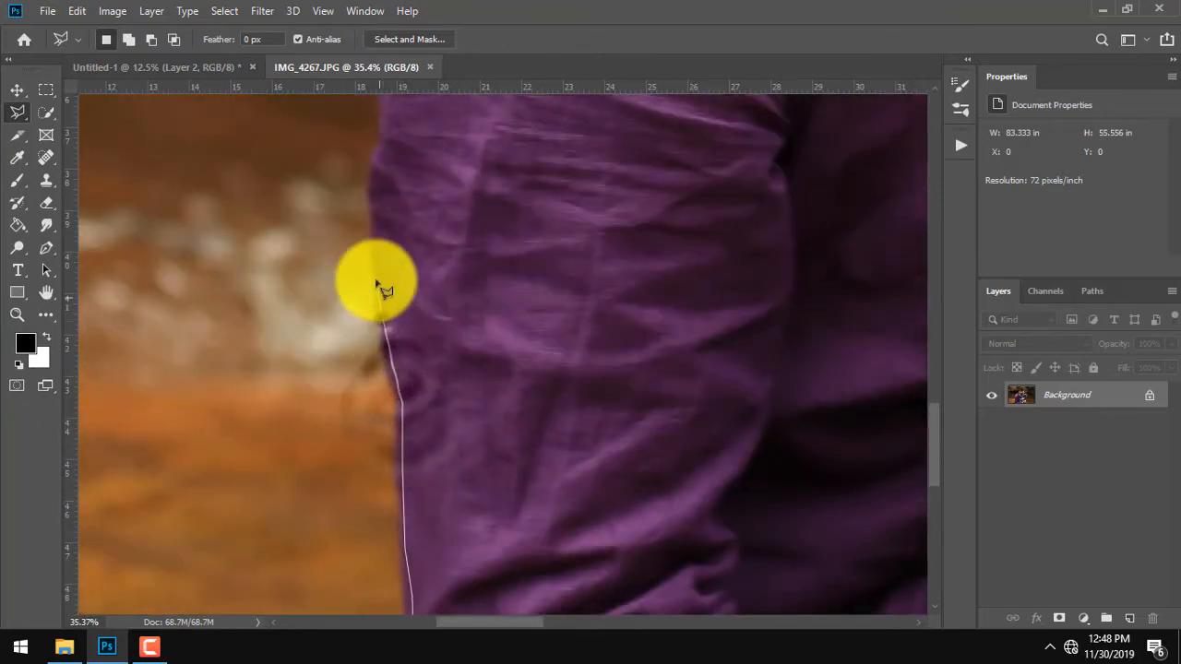
left_click(378, 169)
mouse_move(369, 224)
left_mouse_down()
mouse_move(322, 382)
mouse_move(317, 527)
left_mouse_up()
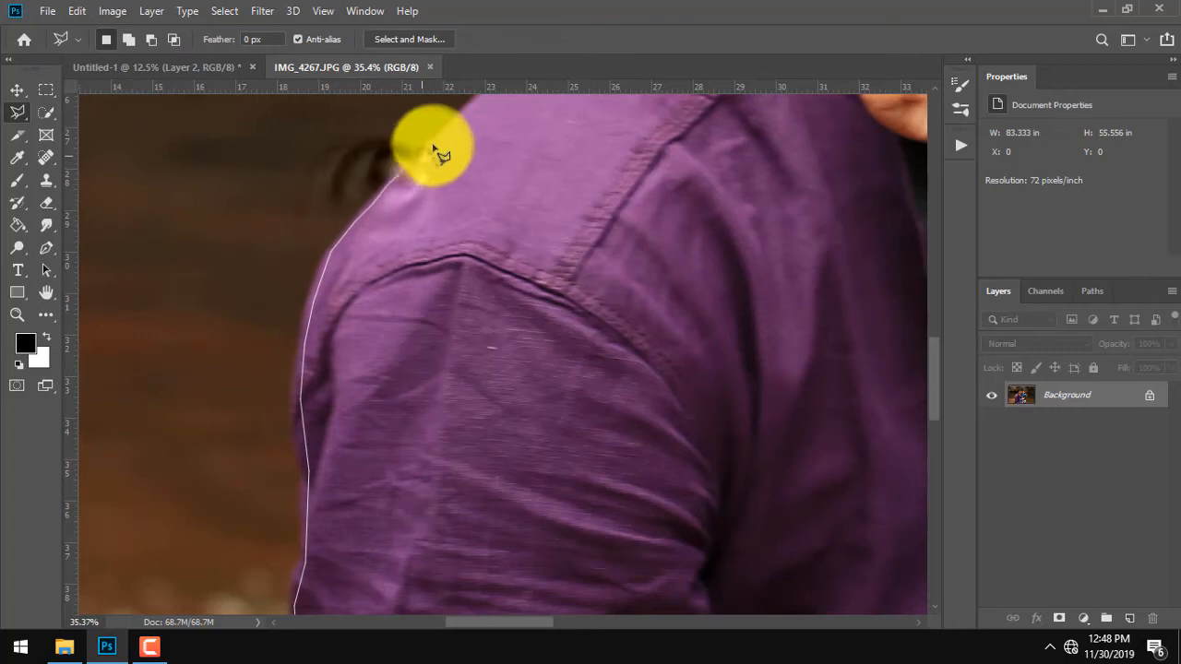
left_click_drag(434, 150, 262, 499)
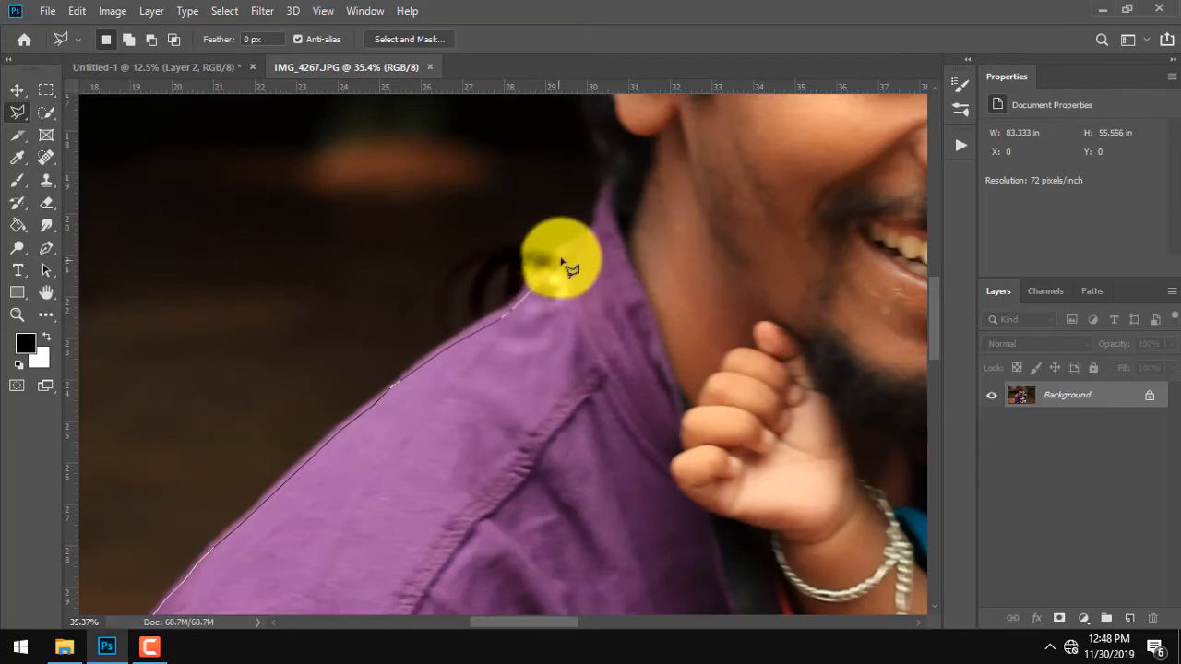
Trace the outline past the collar and around the man's ear and curly hair to the top of the child's head
mouse_move(601, 219)
left_mouse_down()
mouse_move(527, 648)
mouse_move(548, 396)
mouse_move(567, 378)
mouse_move(532, 285)
mouse_move(522, 158)
mouse_move(435, 489)
mouse_move(448, 337)
mouse_move(474, 255)
mouse_move(540, 175)
mouse_move(390, 430)
mouse_move(452, 378)
left_mouse_up()
scroll(552, 367, "down", 2)
mouse_move(552, 367)
left_mouse_down()
mouse_move(790, 238)
mouse_move(847, 281)
mouse_move(879, 354)
mouse_move(896, 360)
mouse_move(488, 349)
left_mouse_up()
left_click(878, 347)
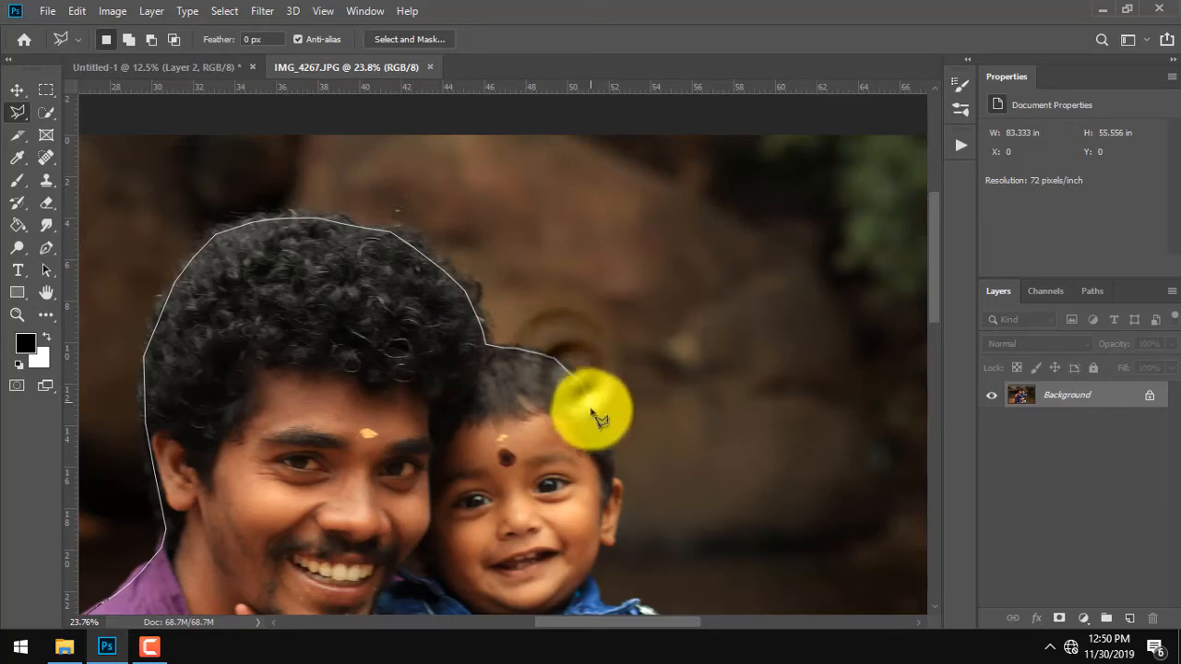
Trace the outline down the side of the child's hair and around the outer ear to the earlobe
left_click_drag(606, 449, 621, 489)
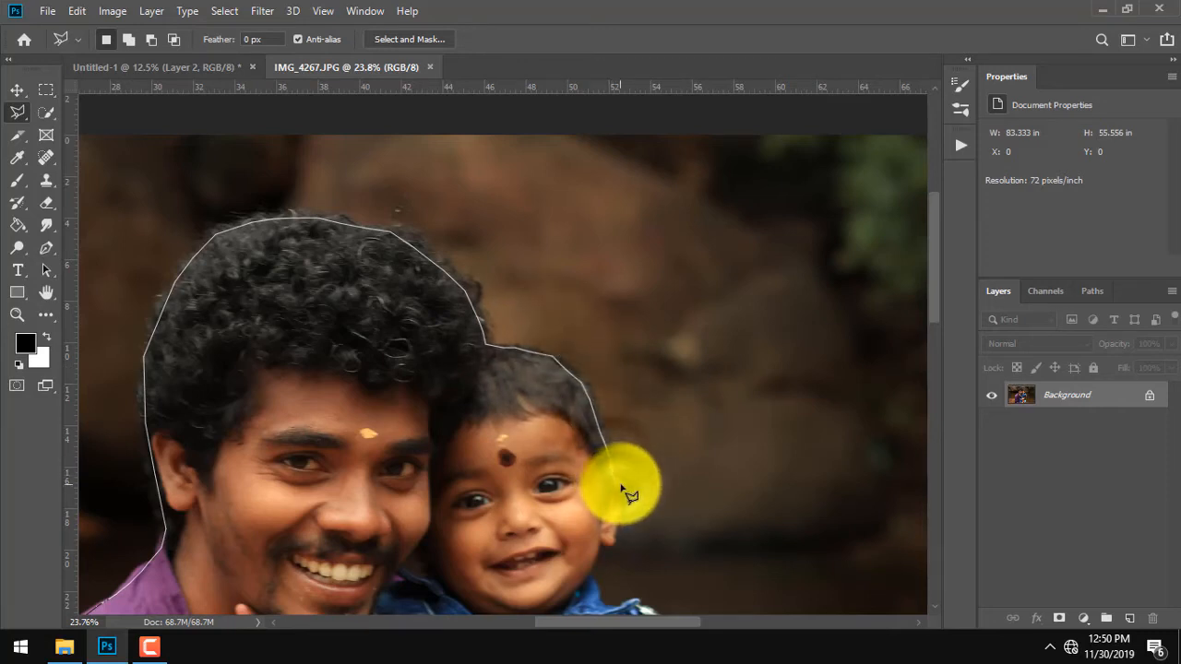
scroll(623, 500, "up", 2)
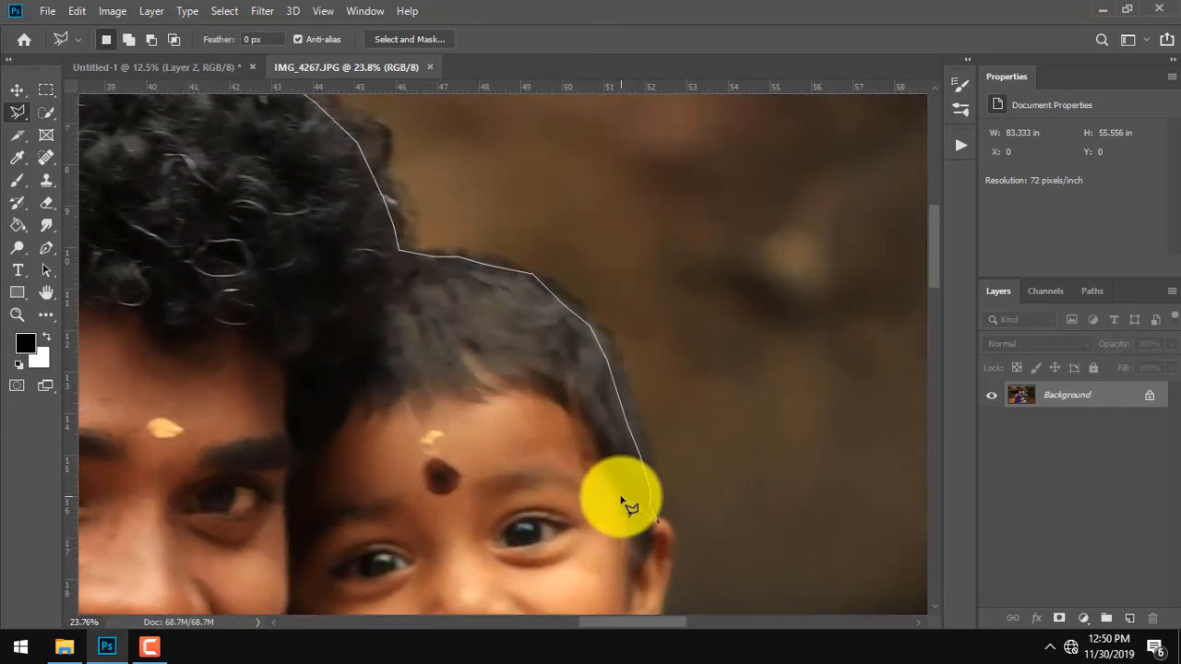
left_click_drag(627, 526, 506, 333)
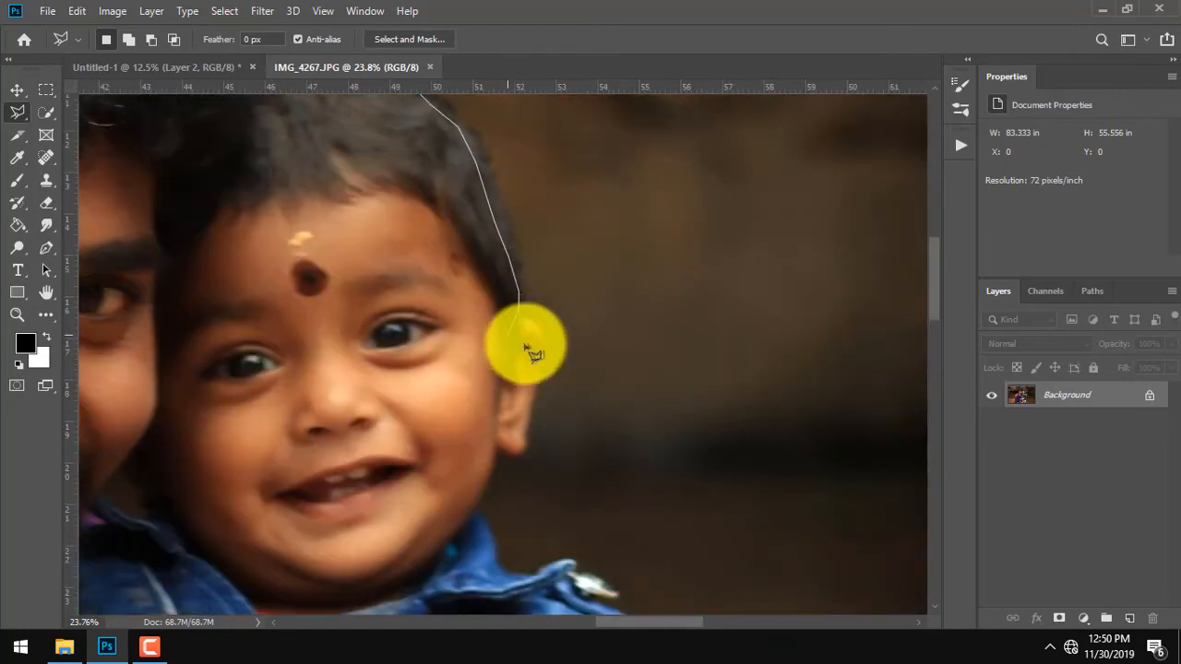
scroll(521, 323, "up", 1)
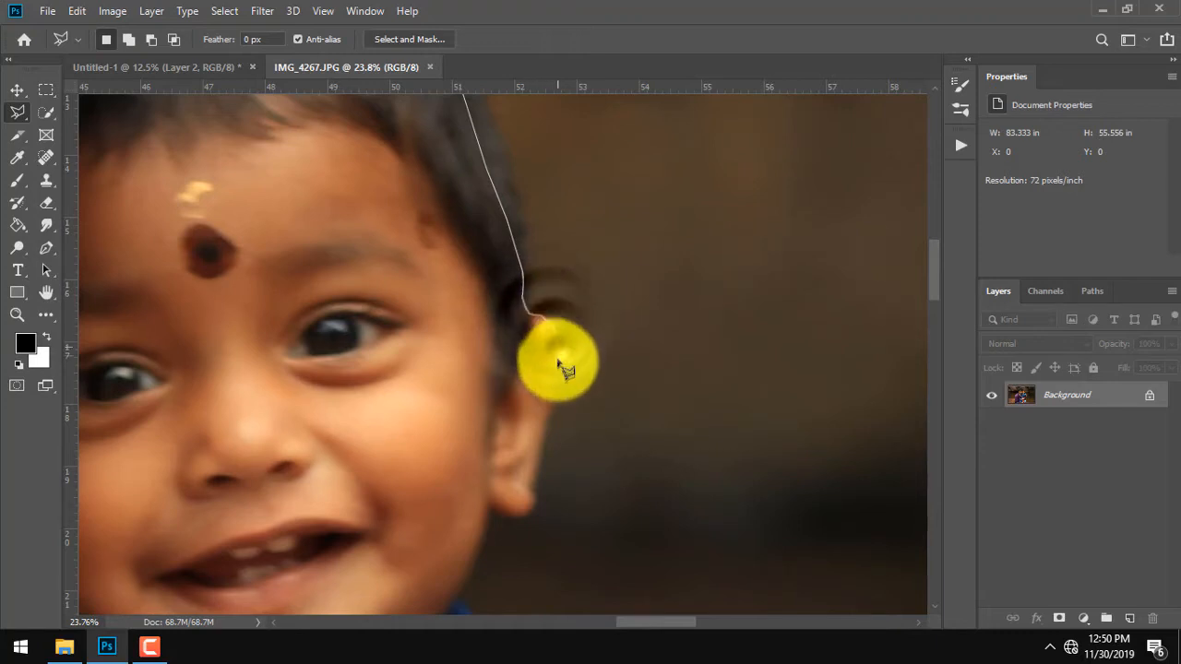
left_click_drag(552, 404, 522, 517)
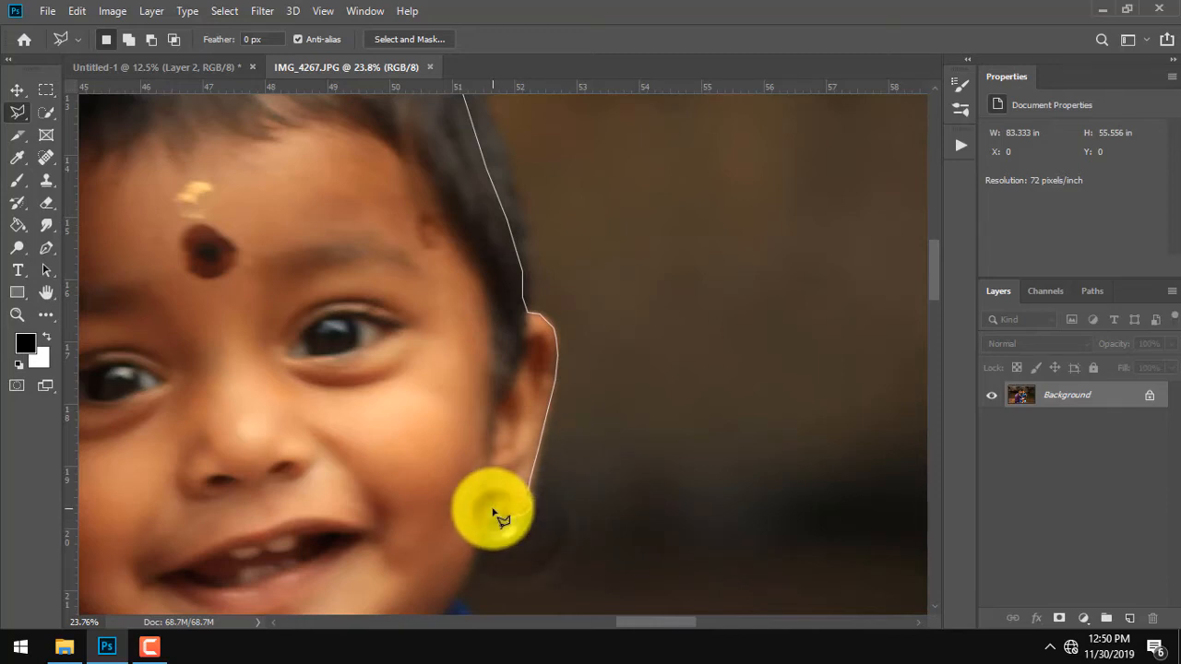
Trace the outline along the child's jaw, the denim collar and its metal button, and the shoulder toward the raised fist
mouse_move(484, 540)
left_mouse_down()
mouse_move(467, 511)
mouse_move(508, 251)
mouse_move(496, 290)
mouse_move(534, 379)
mouse_move(580, 393)
mouse_move(644, 365)
mouse_move(650, 383)
mouse_move(709, 423)
left_mouse_up()
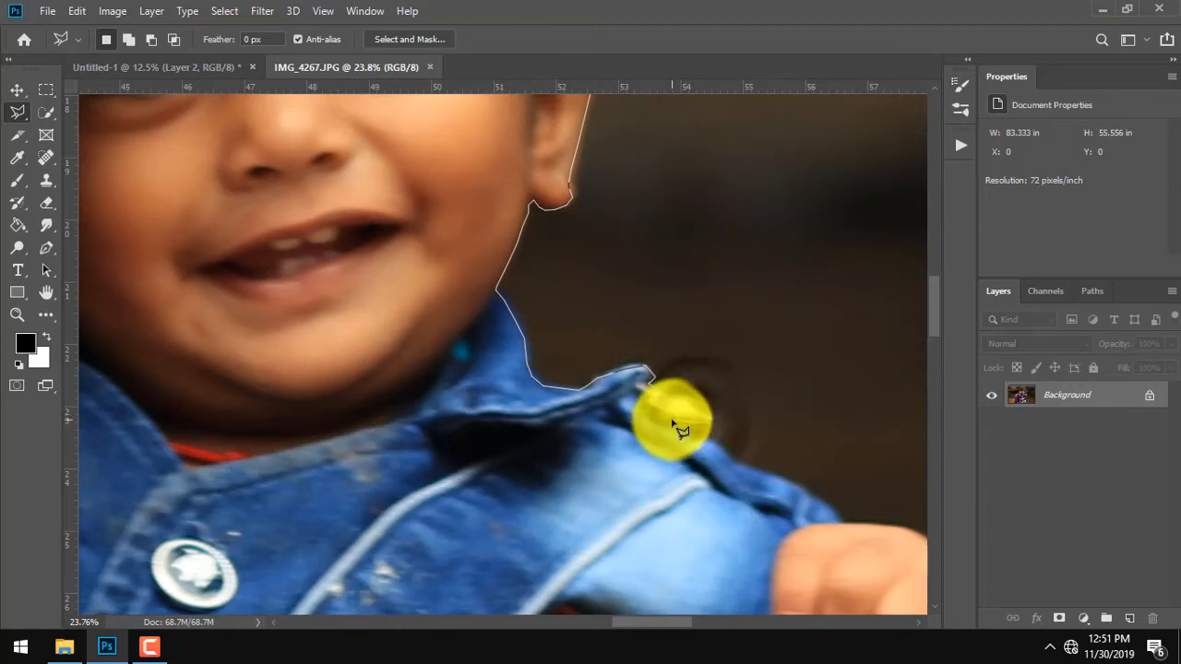
left_click(763, 476)
left_click_drag(782, 498, 423, 290)
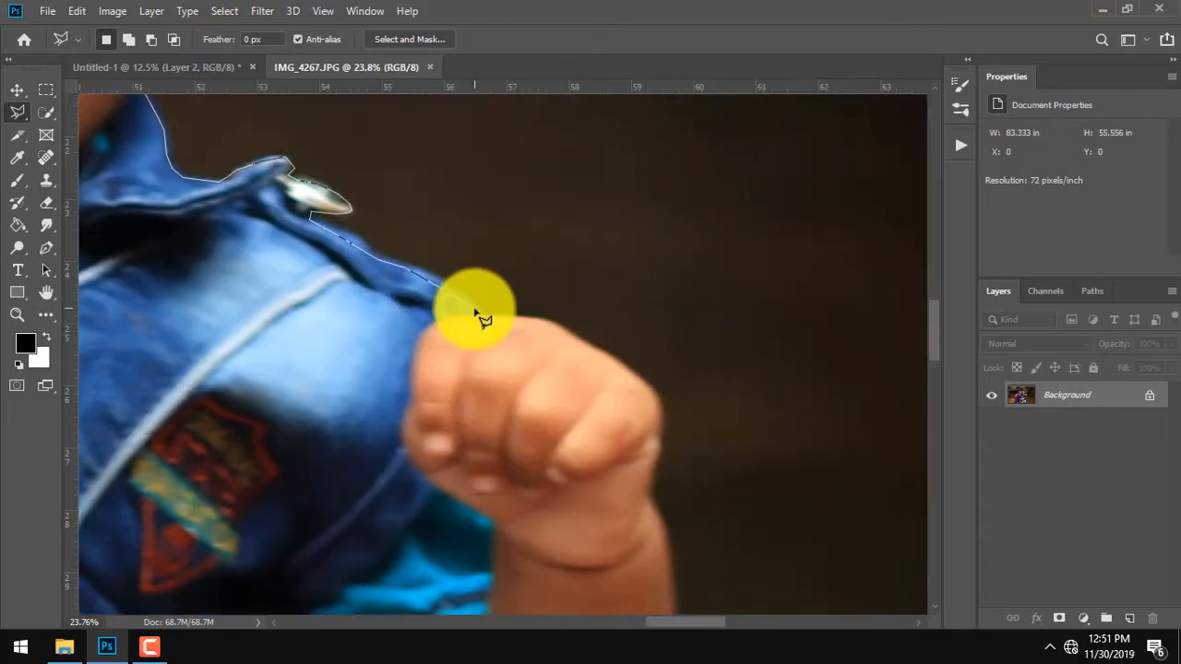
Trace the outline around the child's raised fist, down the forearm and around the elbow to the man's purple sleeve
left_click_drag(484, 318, 579, 343)
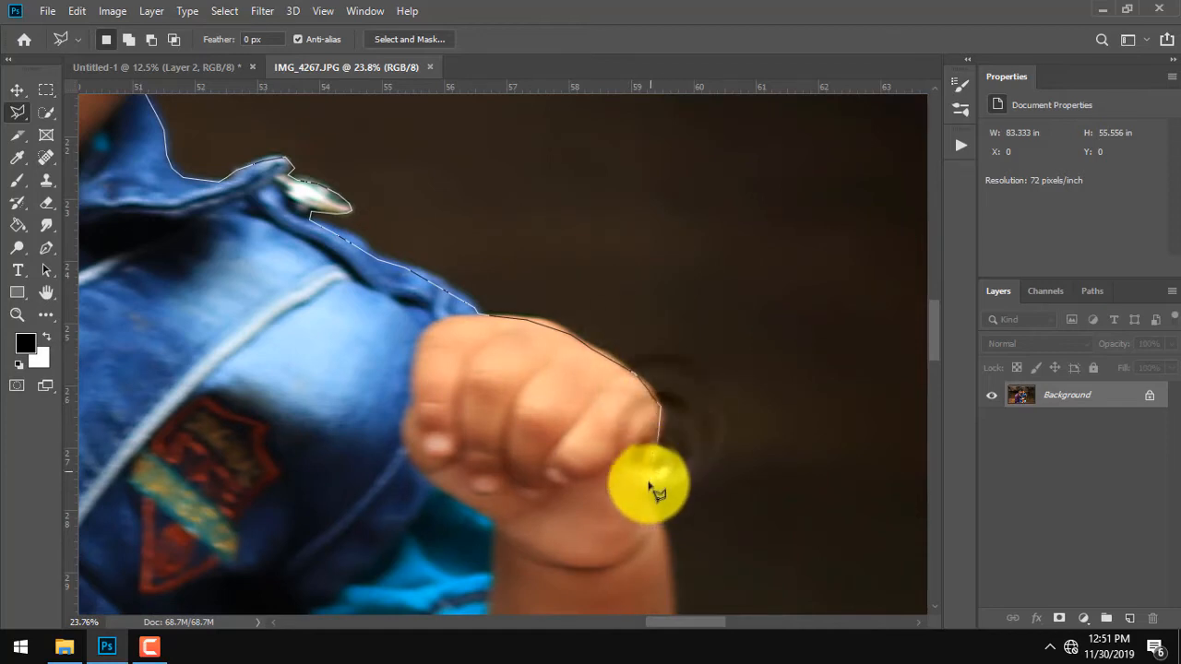
mouse_move(652, 524)
left_mouse_down()
mouse_move(621, 375)
mouse_move(632, 367)
left_mouse_up()
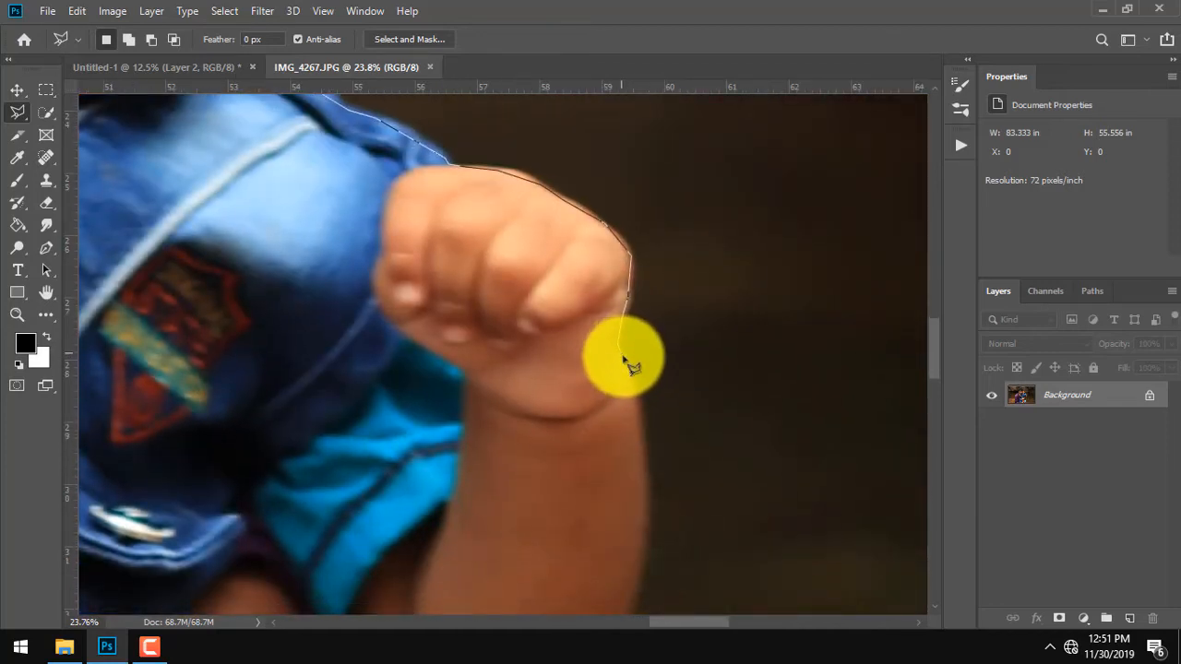
left_click_drag(652, 524, 681, 360)
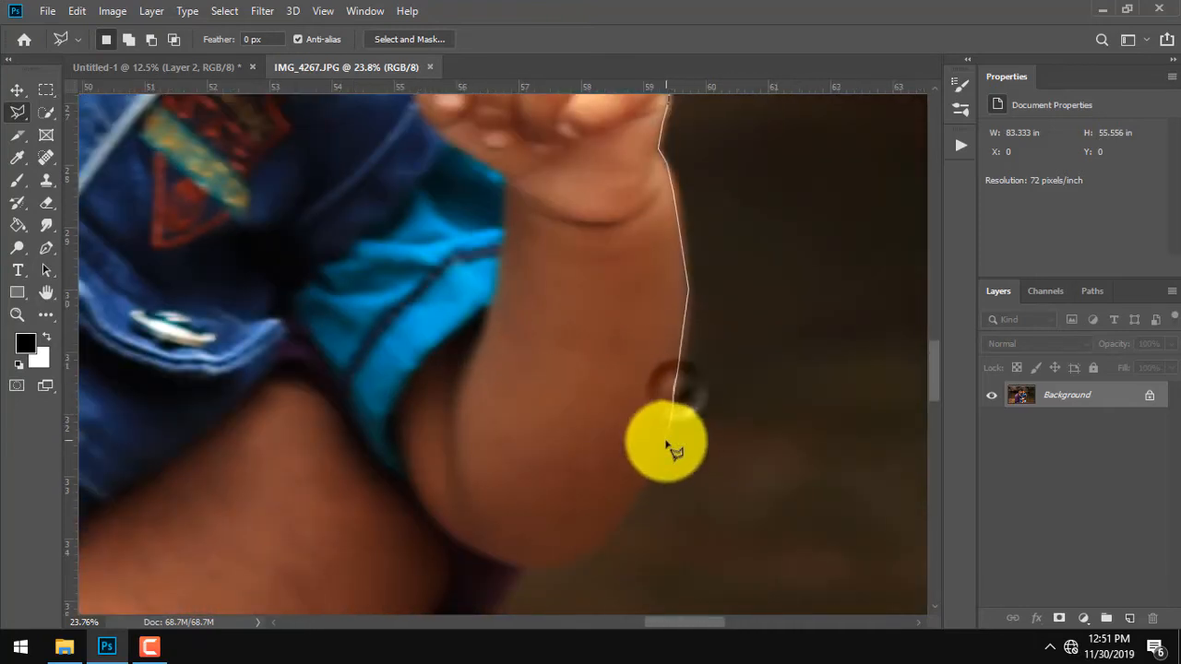
mouse_move(609, 530)
left_mouse_down()
mouse_move(772, 396)
mouse_move(779, 406)
left_mouse_up()
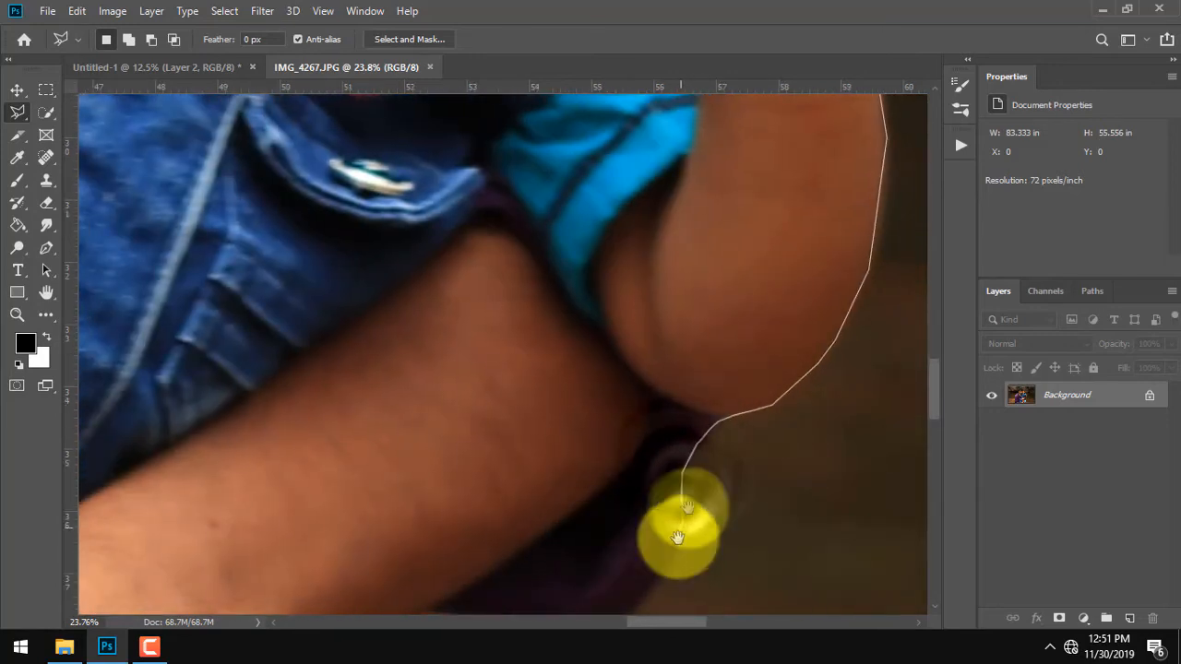
Trace the outline around the purple sleeve below the child's elbow and along the underside of the man's forearm
left_click_drag(678, 536, 735, 367)
left_click(645, 481)
left_click(618, 486)
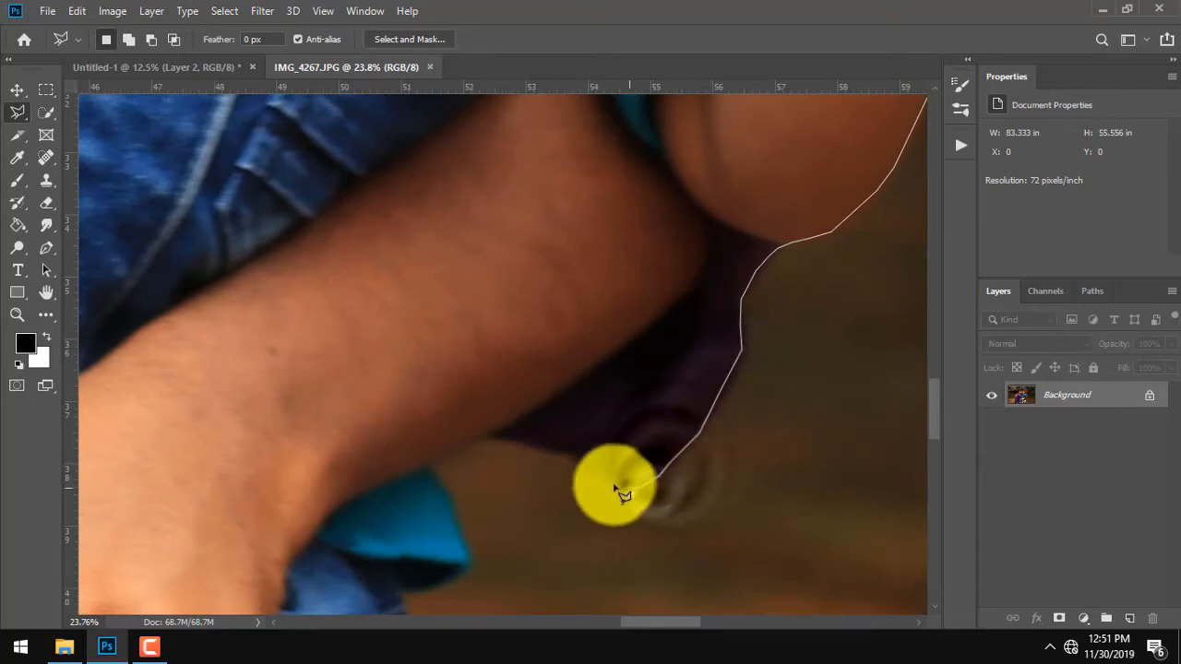
left_click(488, 434)
left_click(450, 445)
left_click(426, 477)
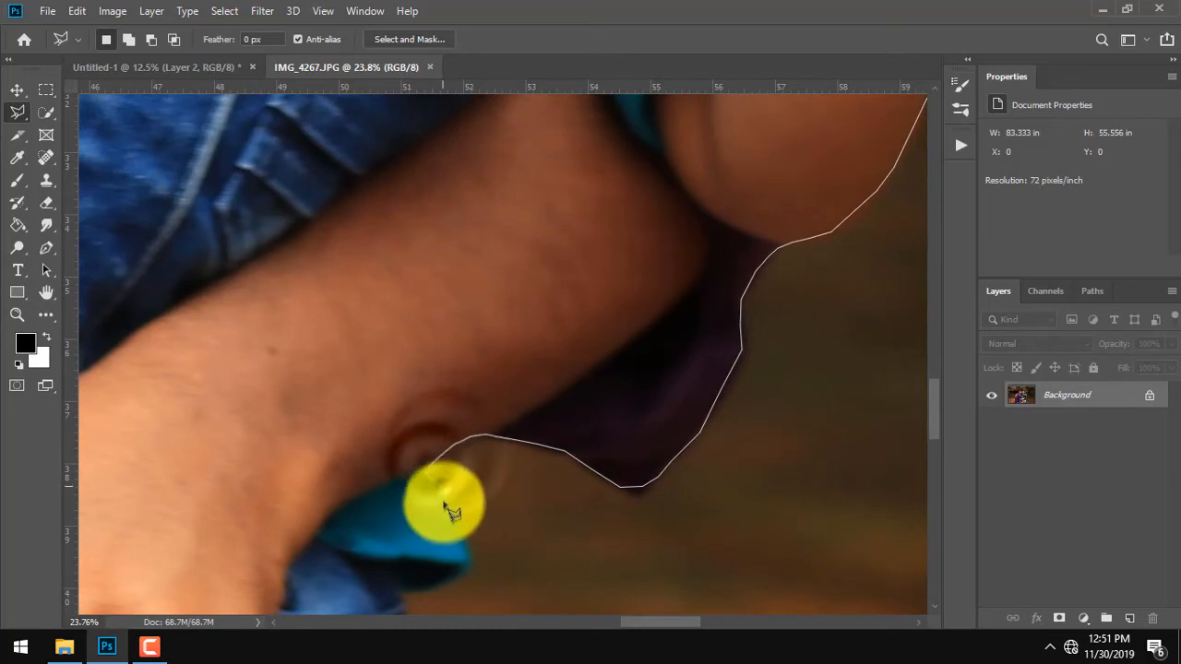
Trace the outline around the teal shirt hem and down the edge of the child's denim shorts to the man's jeans
left_click(447, 501)
left_click_drag(448, 567, 701, 422)
left_click(716, 409)
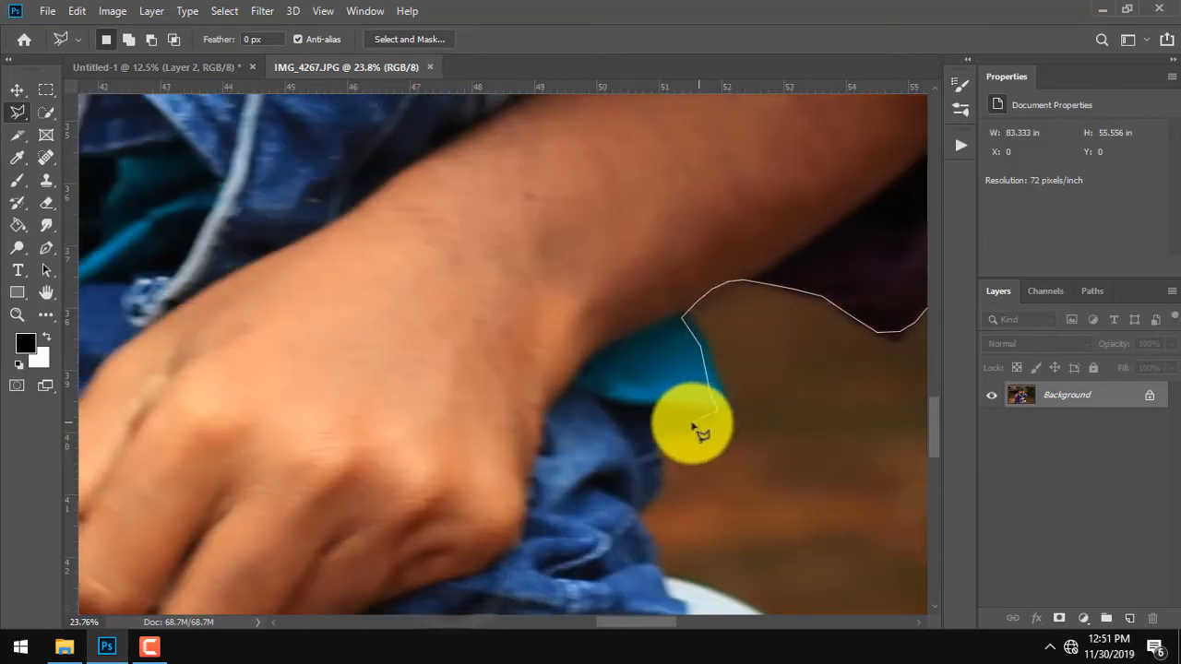
left_click(658, 434)
left_click(653, 484)
left_click(632, 507)
left_click(665, 584)
Trace the outline over the rounded top of the man's light jeans and down their outer edge to the lower bulge
left_click_drag(680, 585, 600, 371)
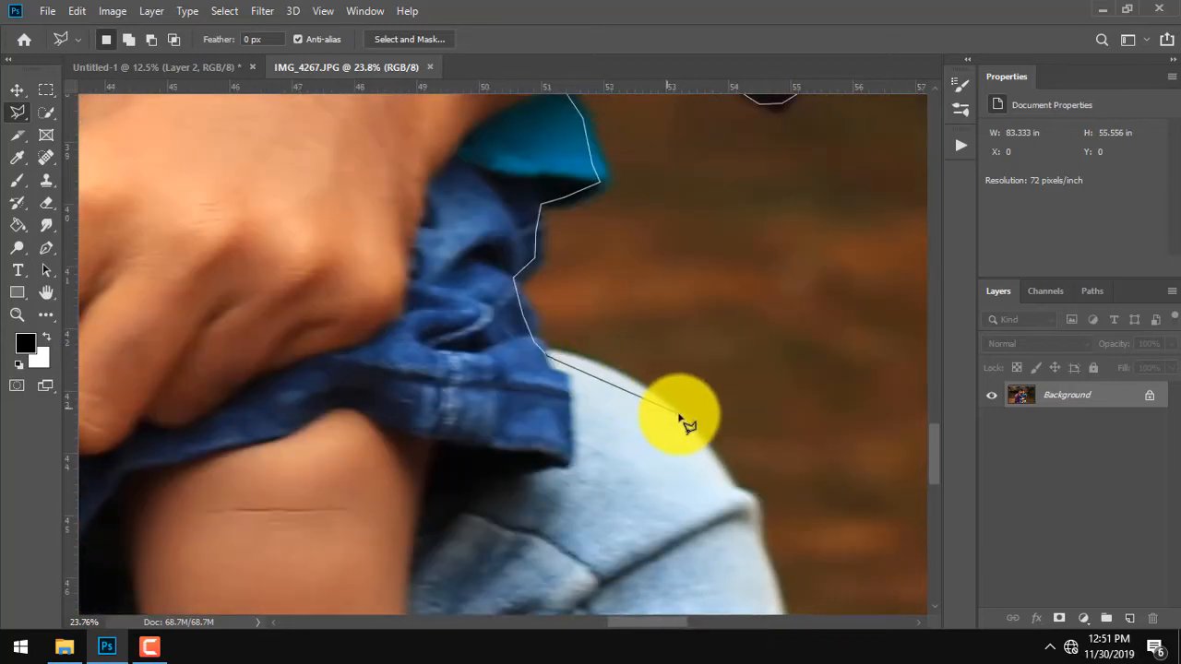
left_click(552, 365)
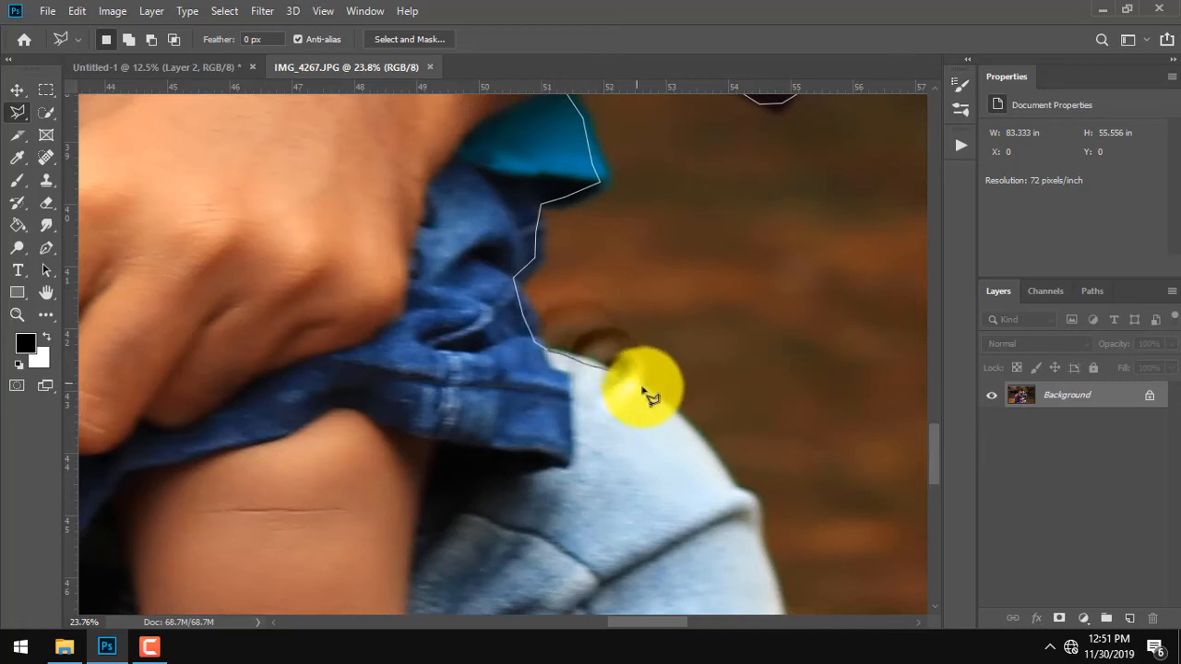
left_click(711, 452)
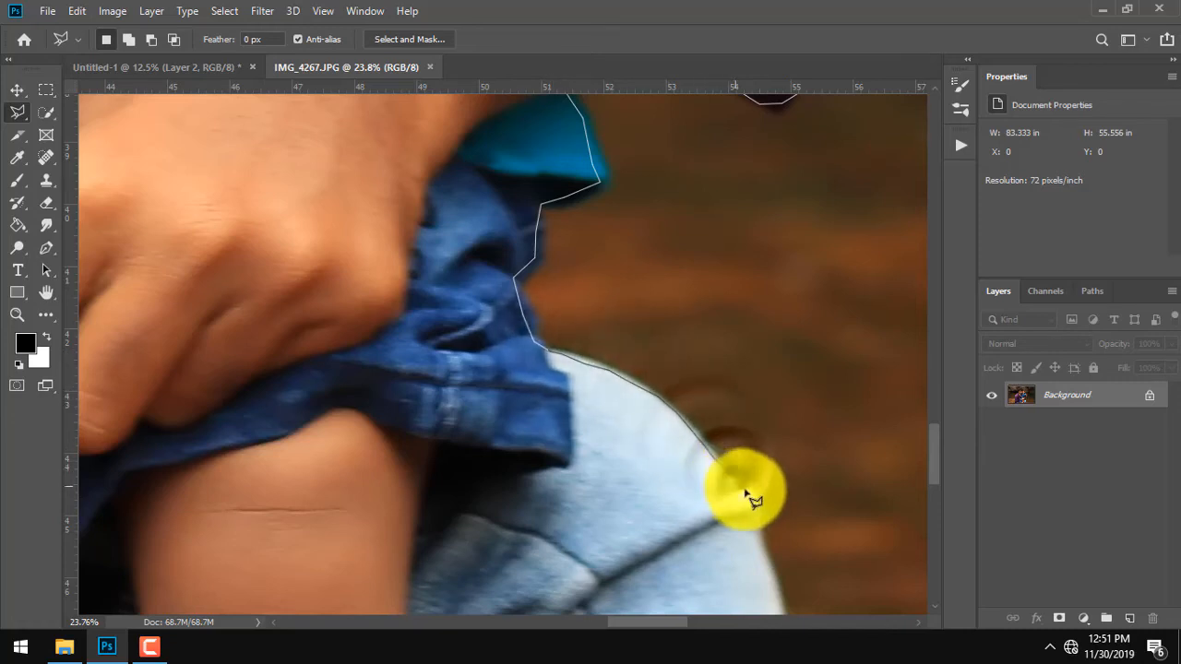
left_click_drag(769, 548, 710, 325)
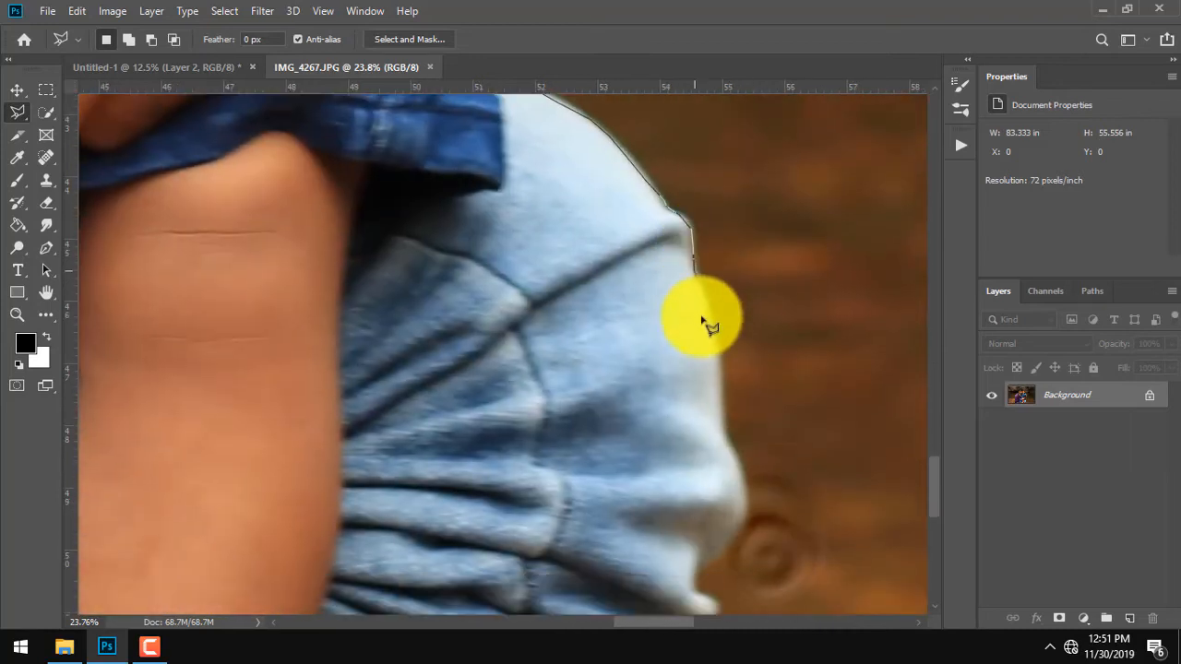
left_click(716, 350)
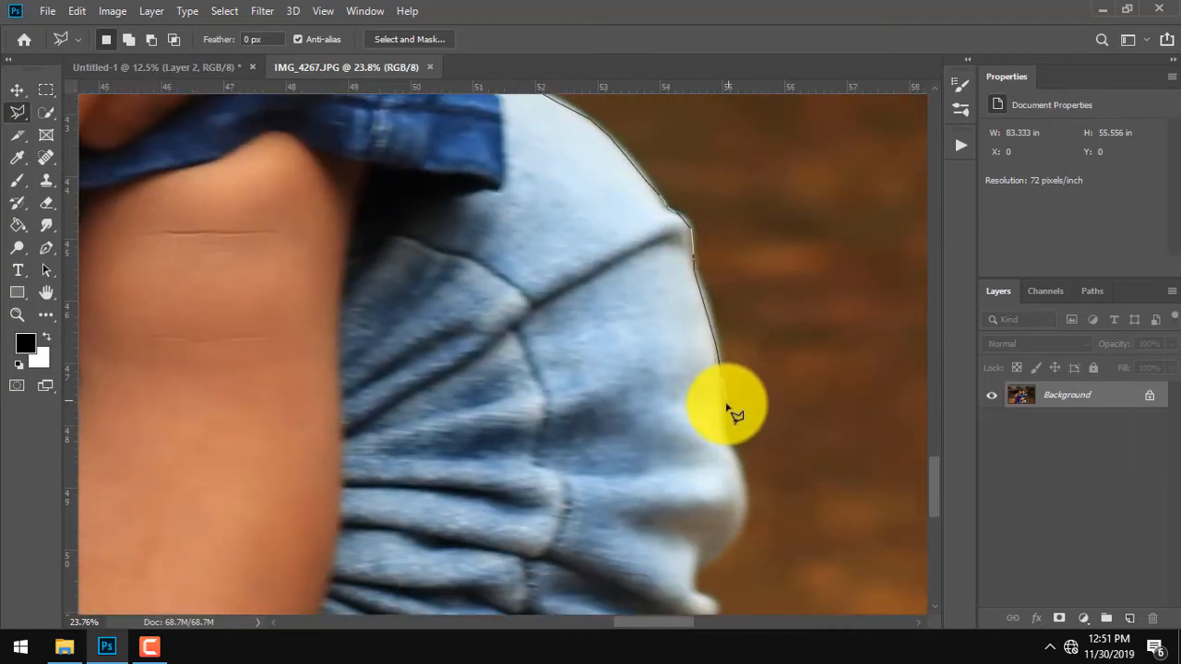
left_click(726, 436)
left_click(744, 509)
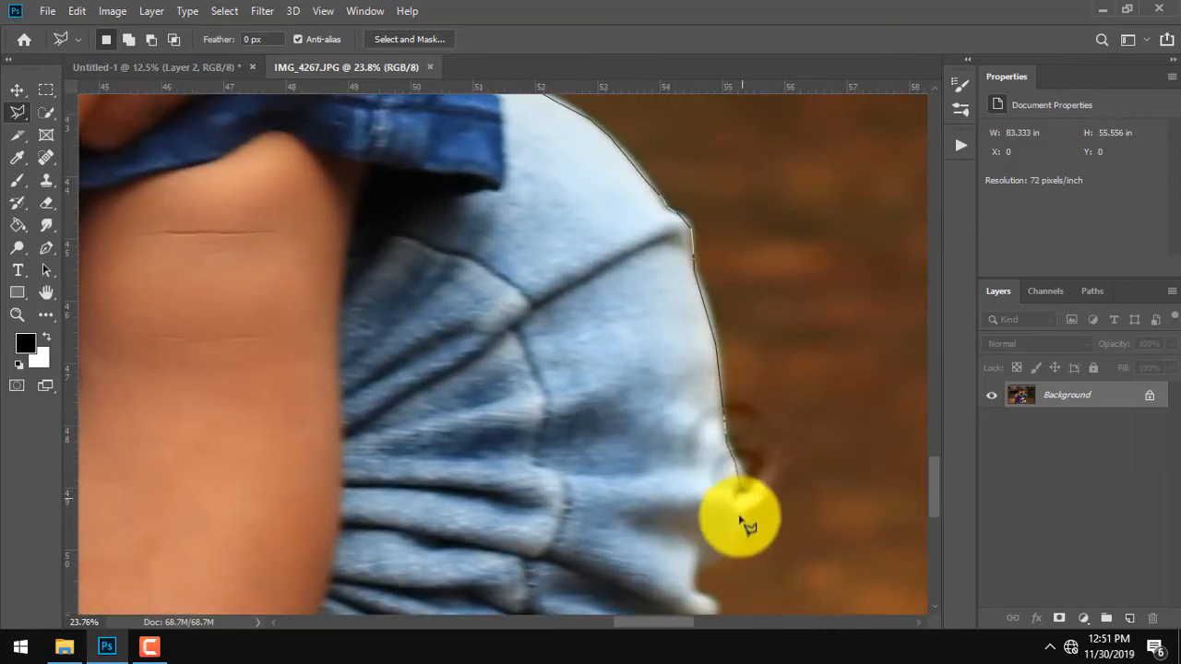
Trace the outline around the jeans' lower folds and over the pale denim curve beneath them to the photo's lower edge
left_click_drag(685, 535, 673, 342)
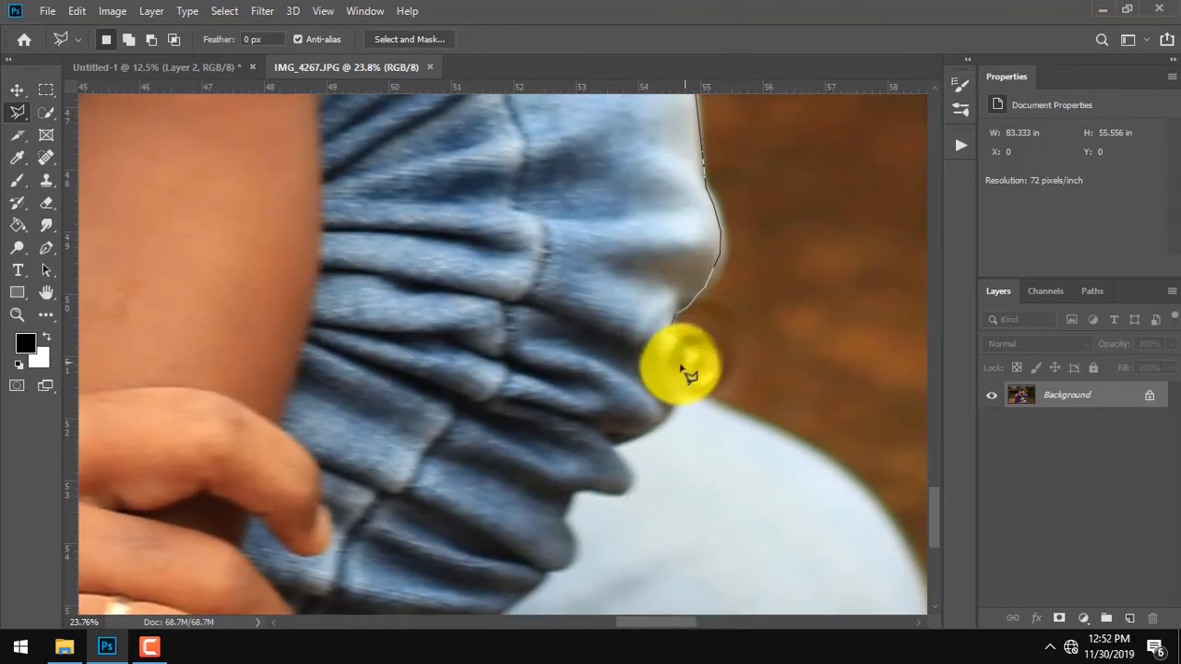
left_click(683, 394)
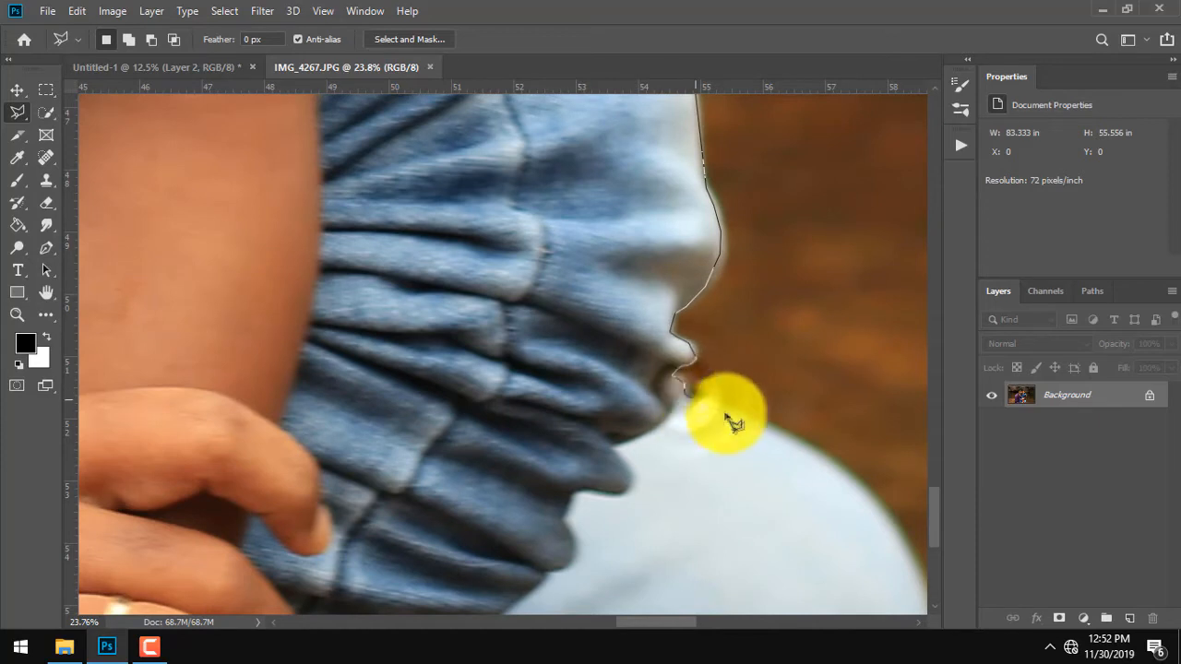
left_click(797, 443)
left_click(838, 474)
left_click_drag(889, 525, 725, 323)
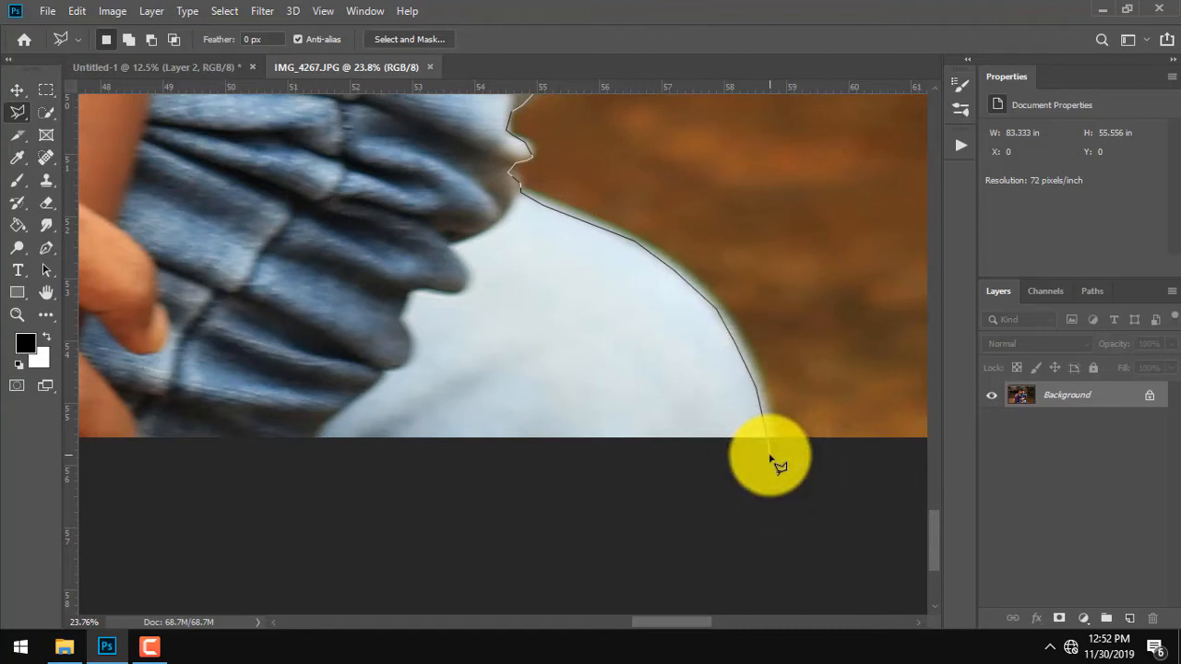
Run the outline beneath the photo back to its starting point by the elbow and close it into a selection
scroll(772, 464, "up", 3)
left_click_drag(350, 493, 810, 427)
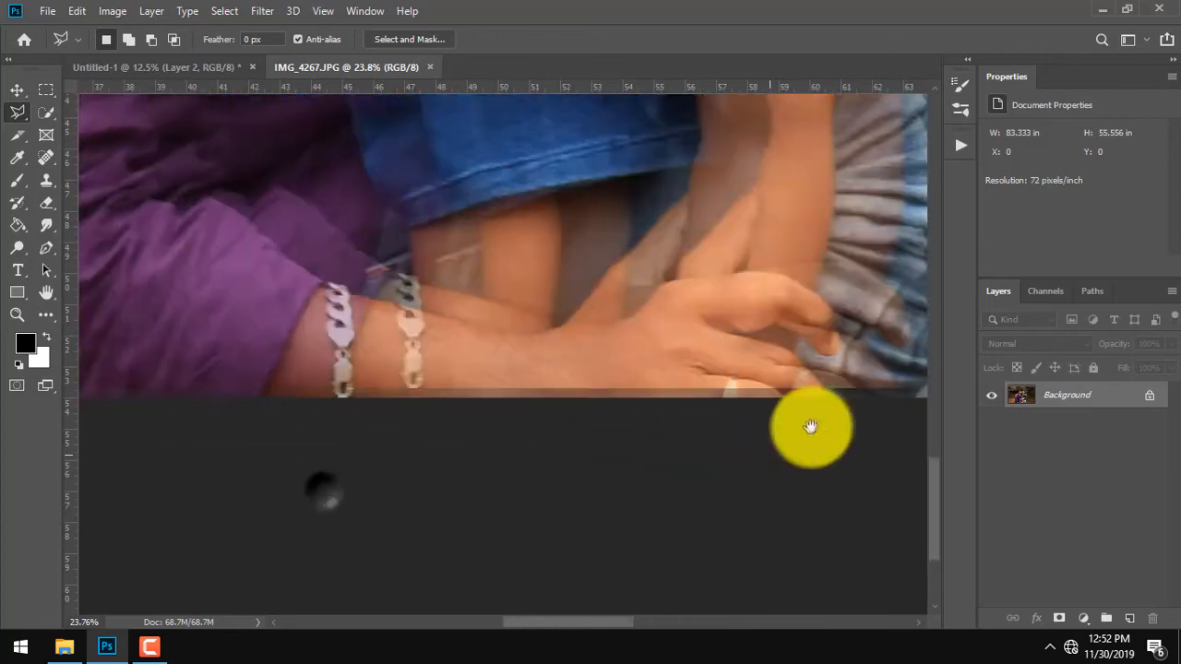
scroll(645, 471, "left", 10)
left_click(696, 466)
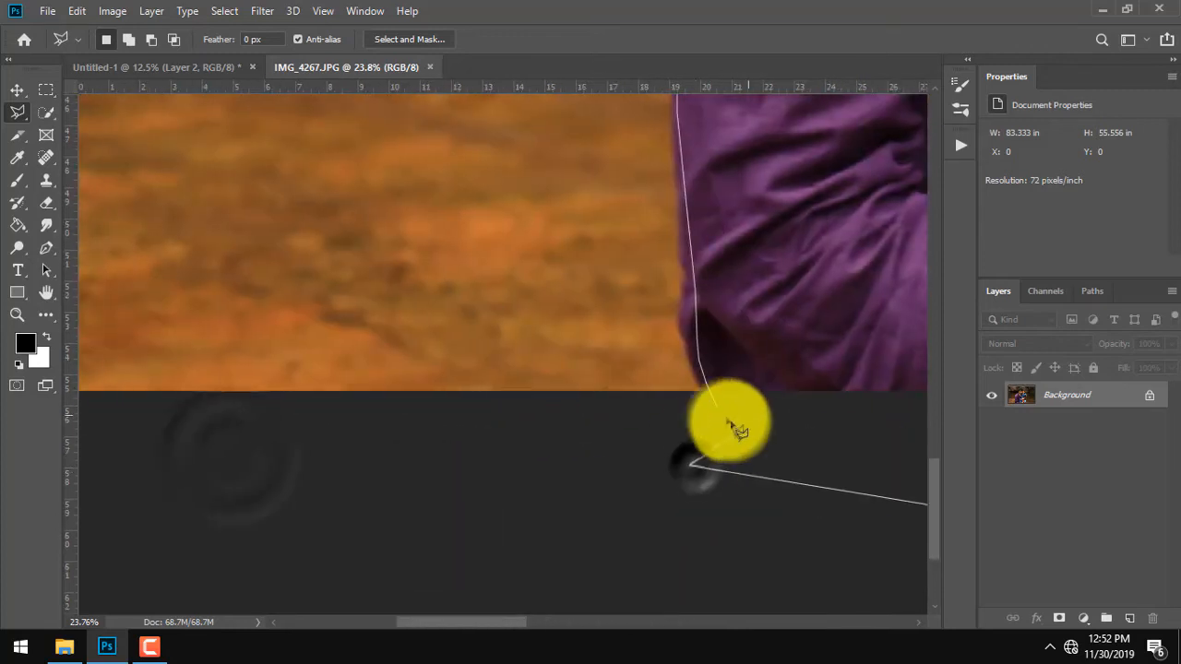
scroll(738, 406, "down", 3)
left_click_drag(785, 245, 435, 582)
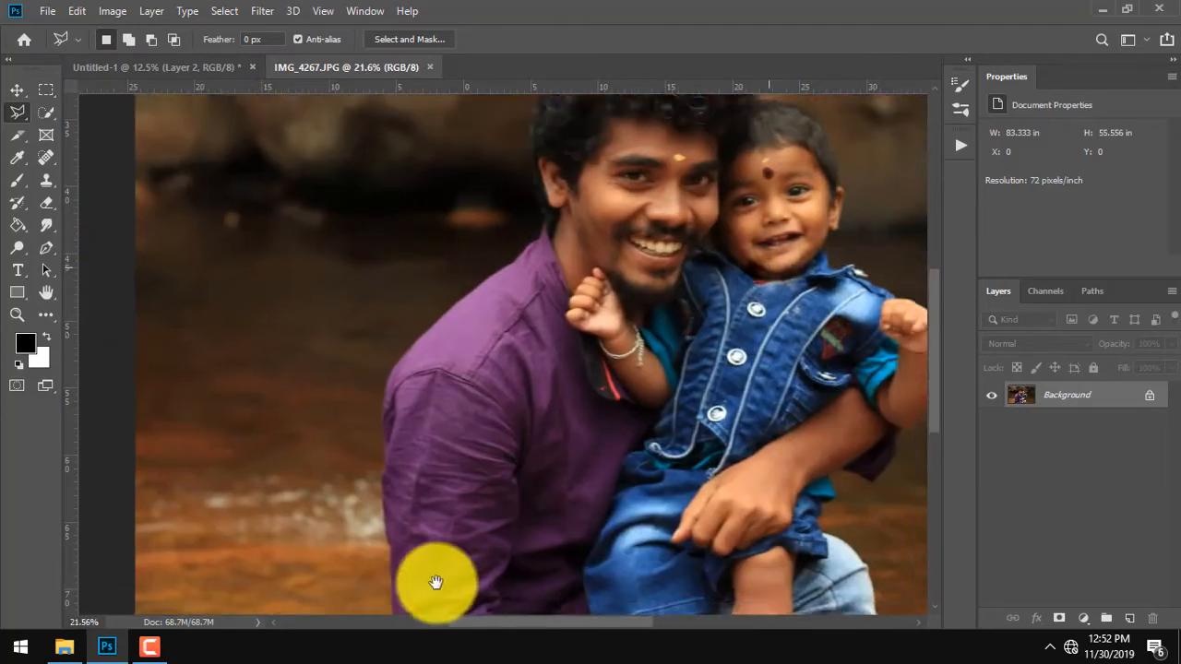
left_click(436, 582)
Feather the selection around the man and child with a radius of 3.5 pixels
scroll(543, 477, "down", 1)
scroll(572, 453, "down", 1)
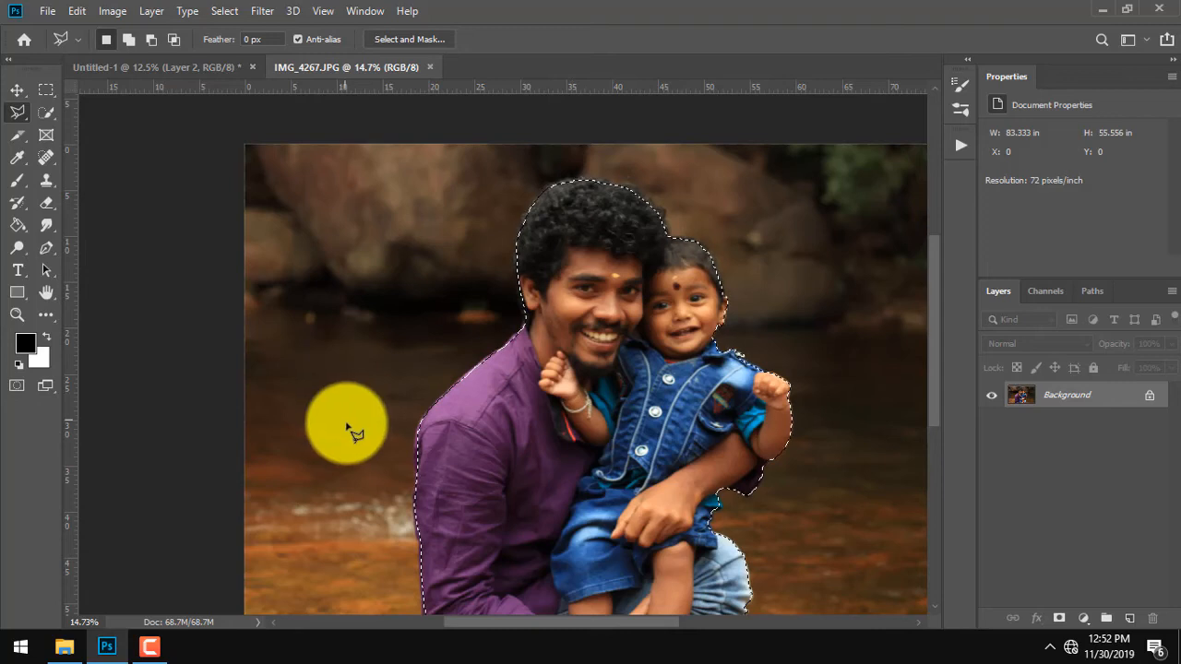
left_click(224, 10)
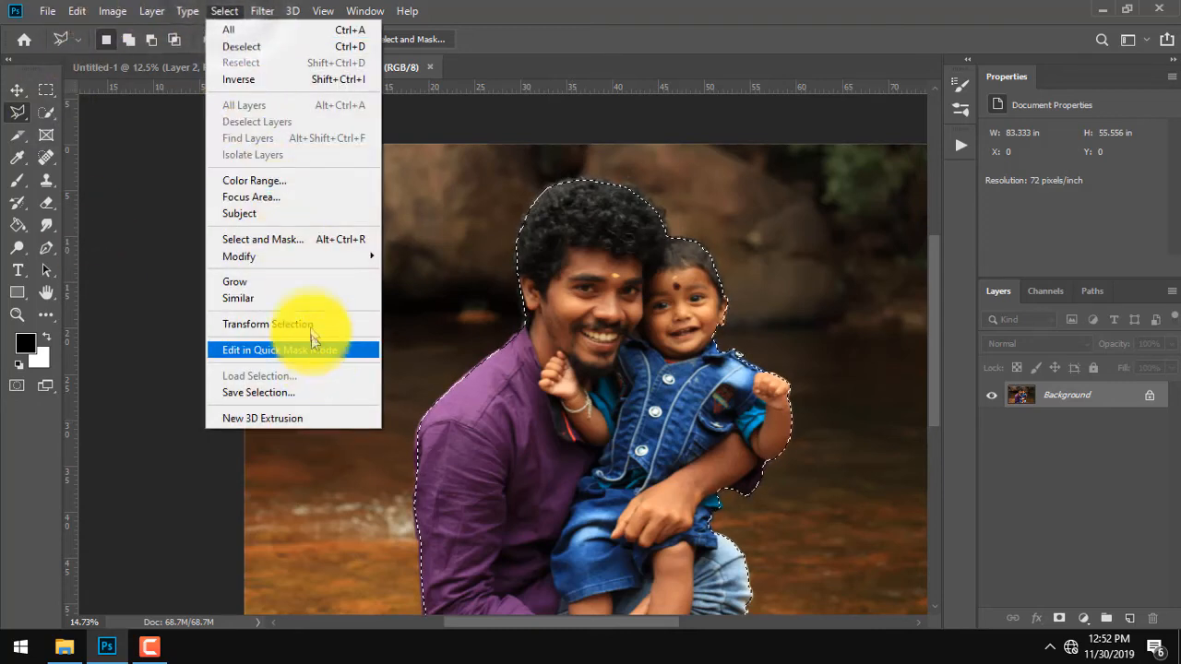
mouse_move(326, 255)
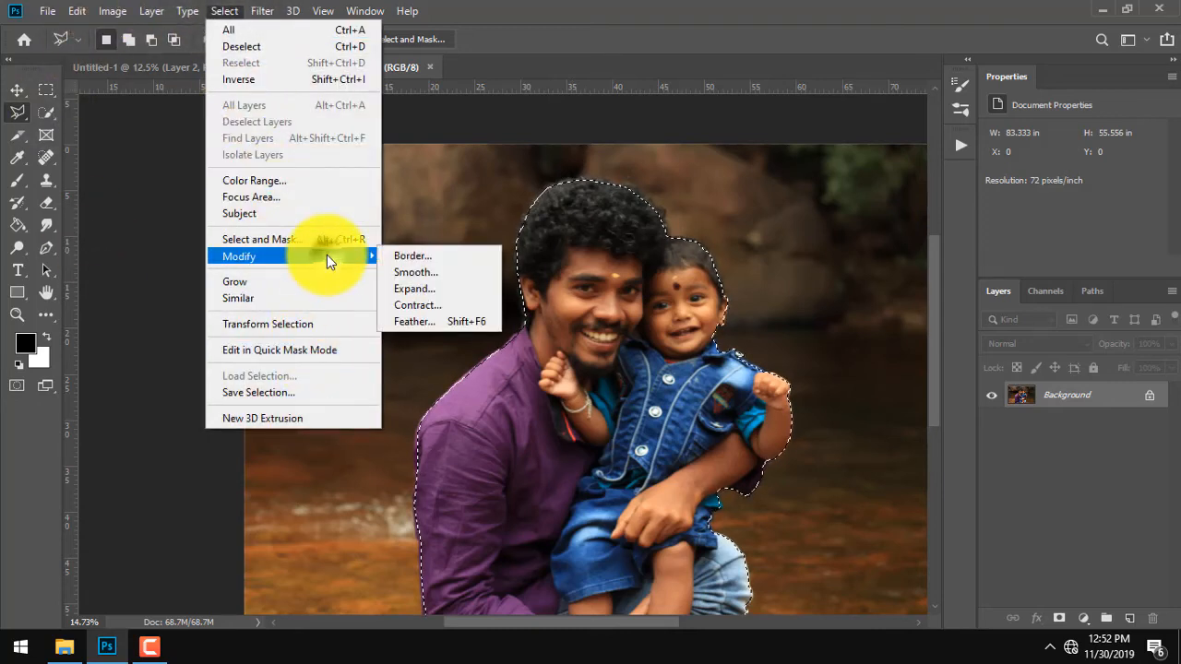
left_click(453, 319)
type("3.5")
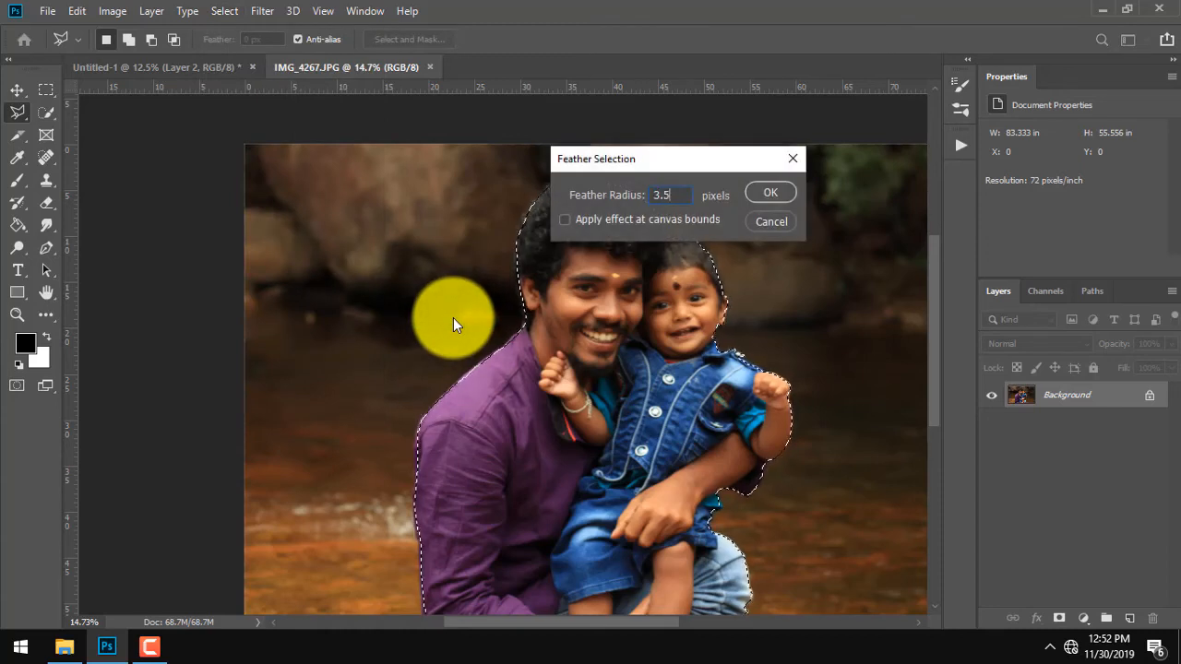
key("Return")
Copy the selected man and child, then switch to the Untitled-1 document and activate the Move tool
scroll(693, 396, "down", 3)
scroll(698, 403, "up", 2)
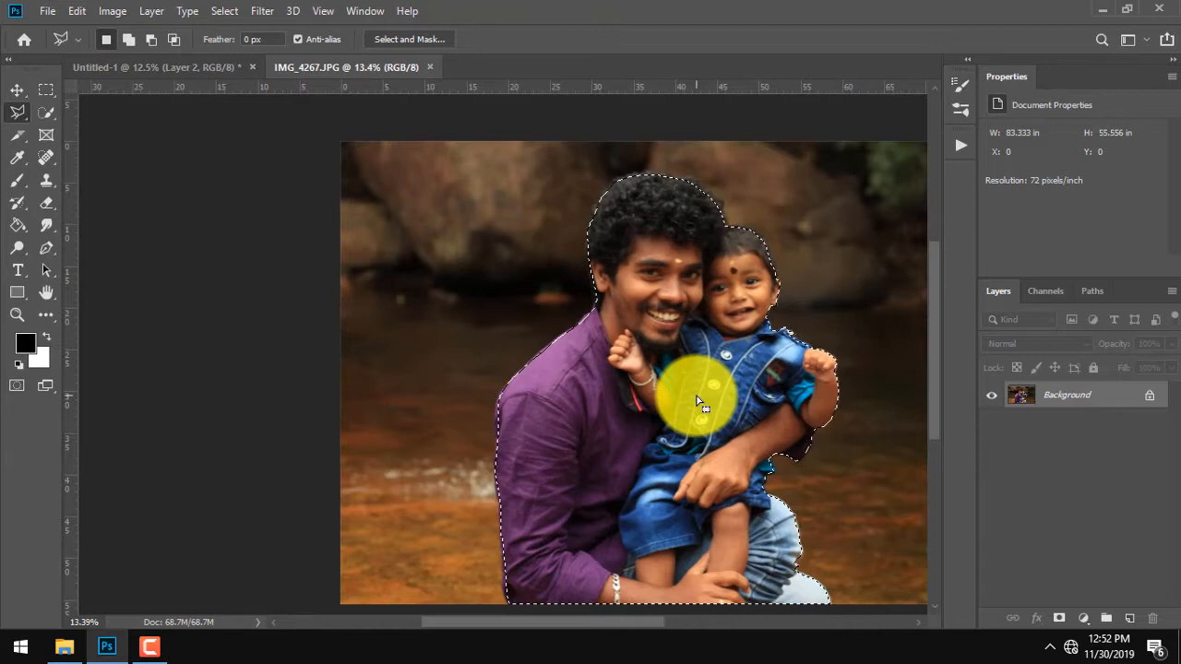
left_click(77, 11)
left_click(174, 127)
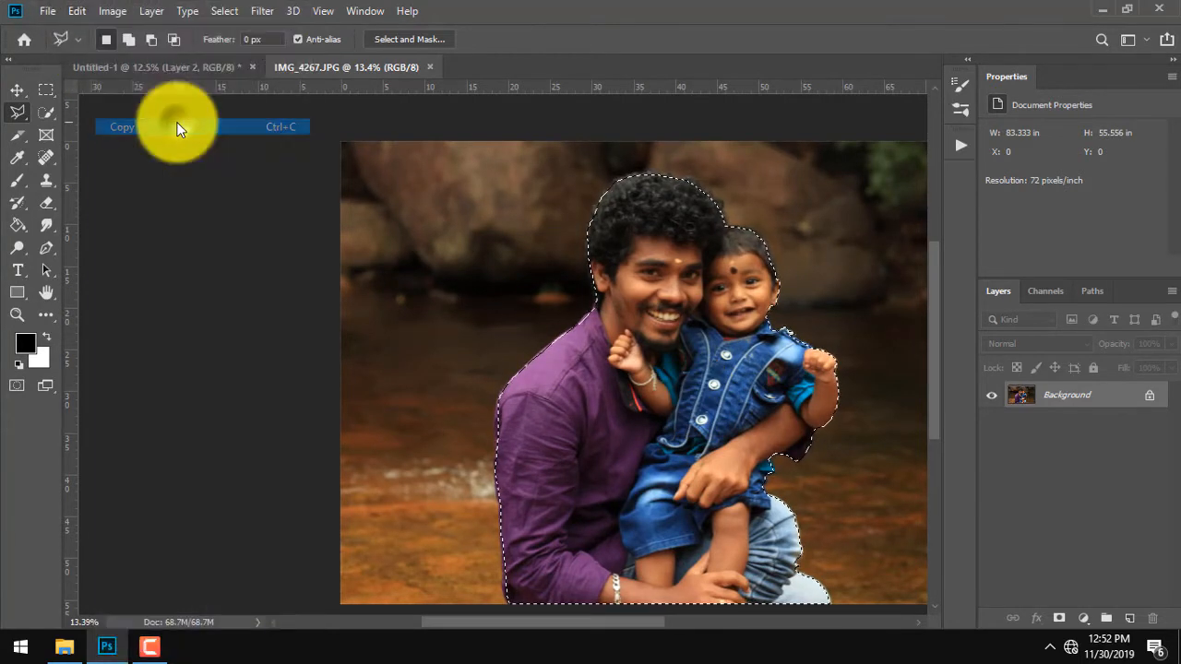
left_click(140, 67)
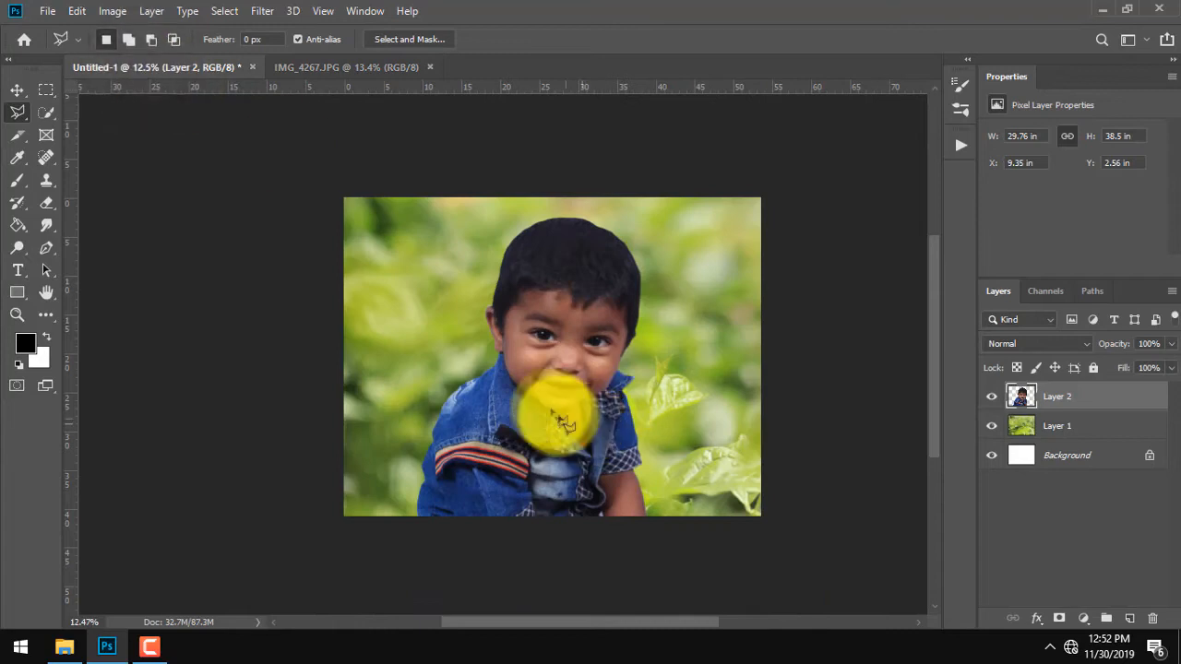
key("v")
mouse_move(563, 443)
left_mouse_down()
mouse_move(490, 444)
mouse_move(493, 433)
mouse_move(557, 435)
left_mouse_up()
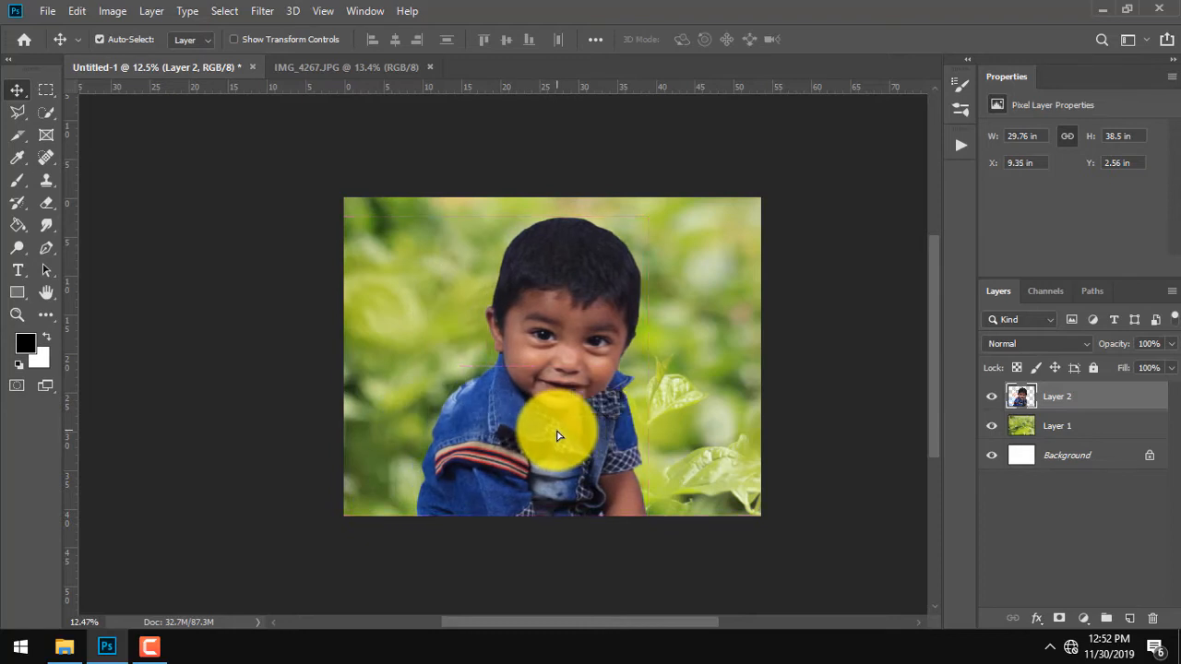
Create a new document 18 inches wide and 12 inches high at a resolution of 300 pixels/inch
left_click(48, 13)
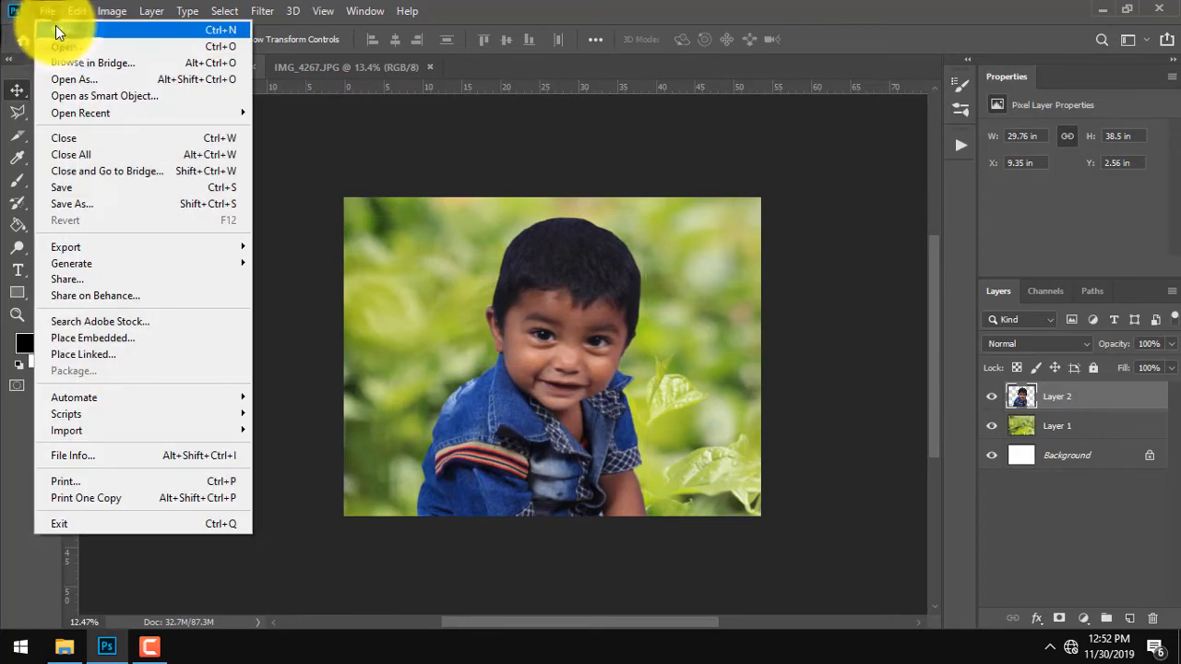
left_click(52, 19)
key("ctrl+n")
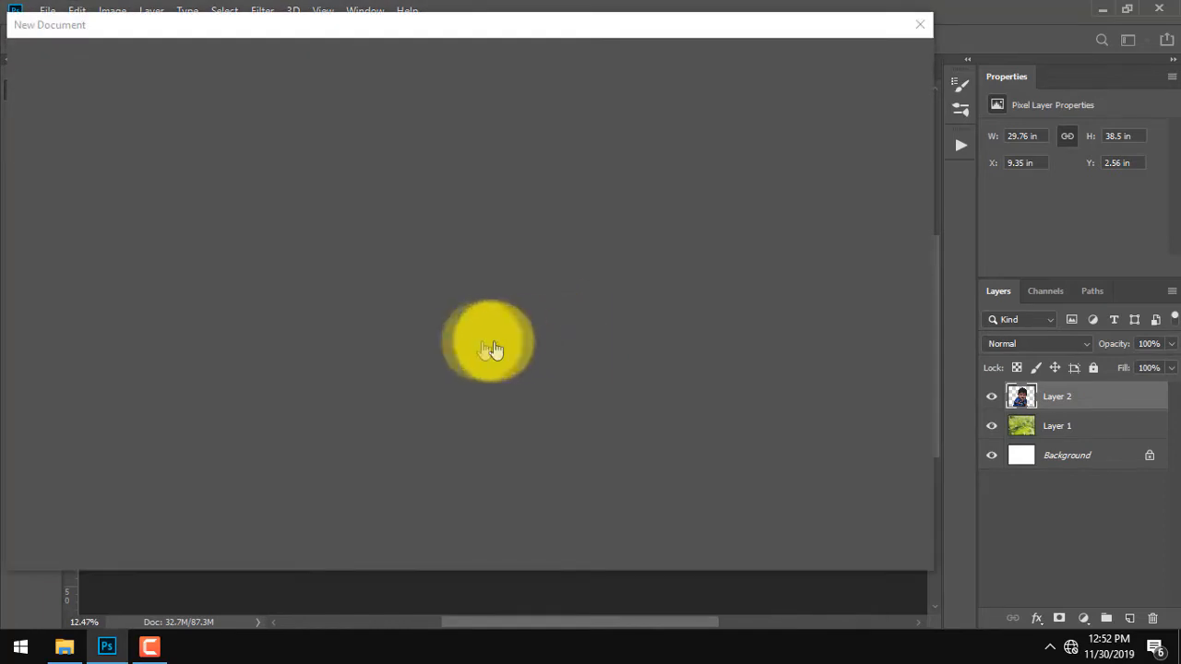
left_click(817, 189)
left_click(836, 243)
left_click(742, 182)
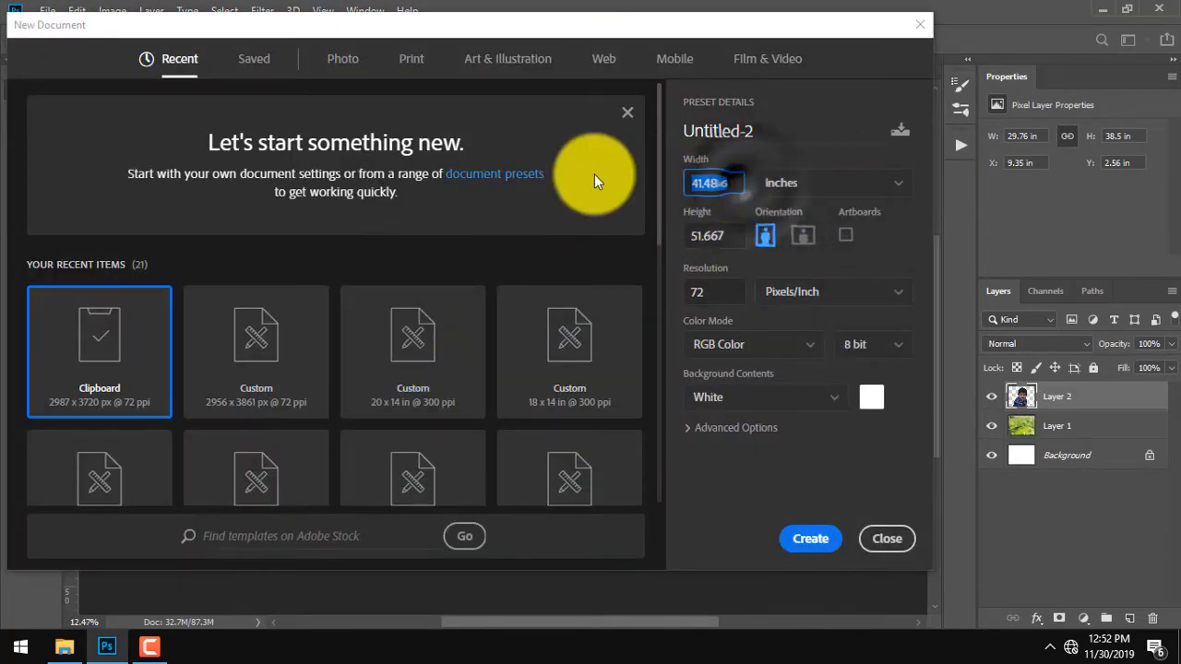
type("18")
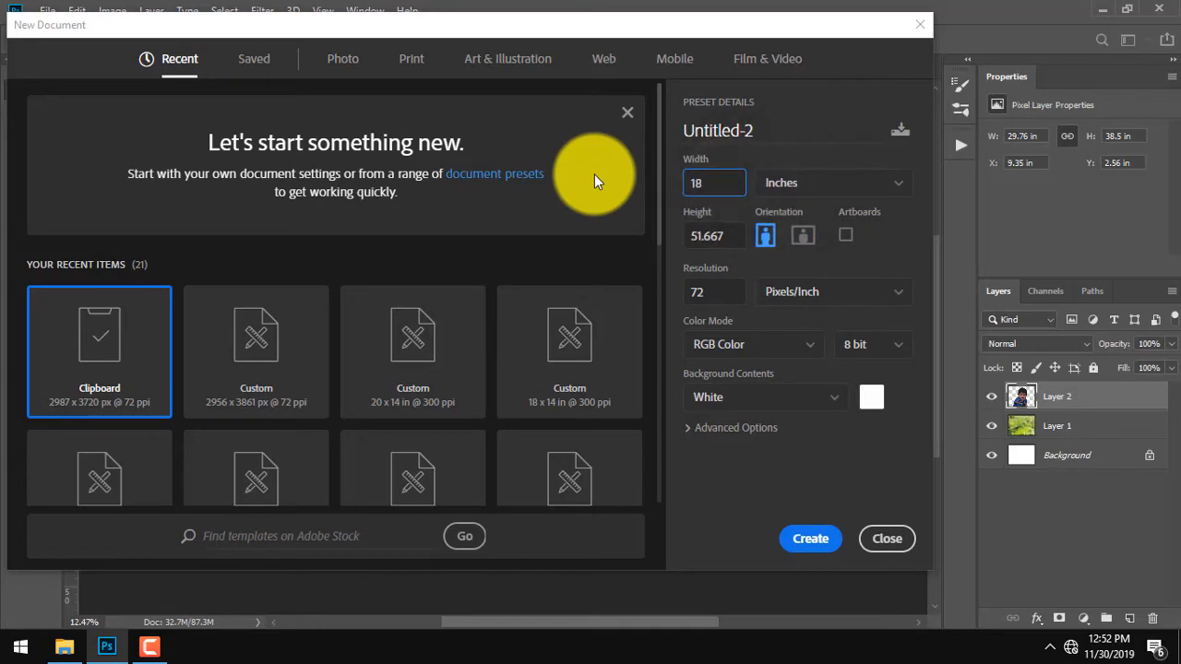
left_click(742, 237)
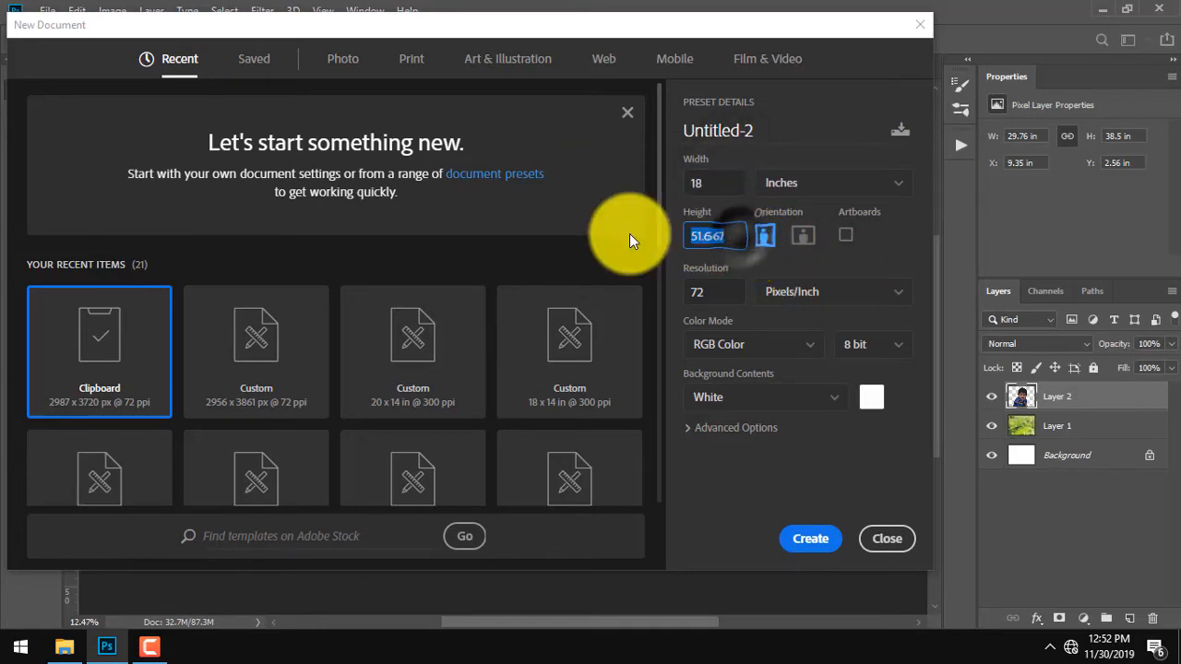
type("12")
left_click(728, 292)
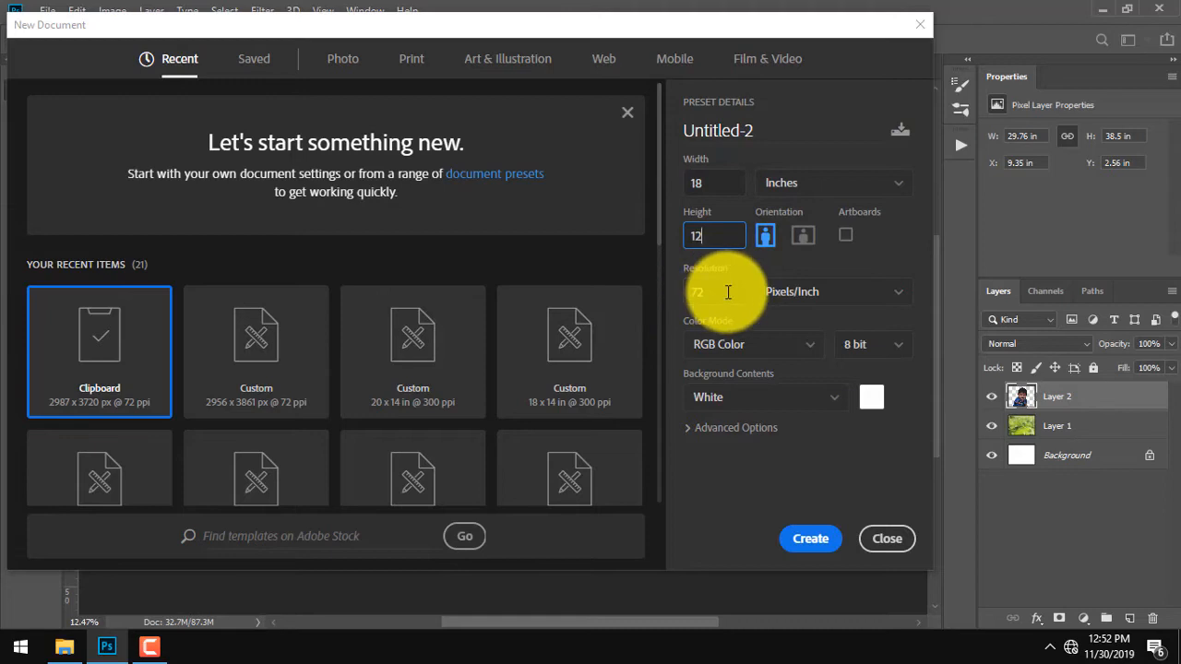
type("300")
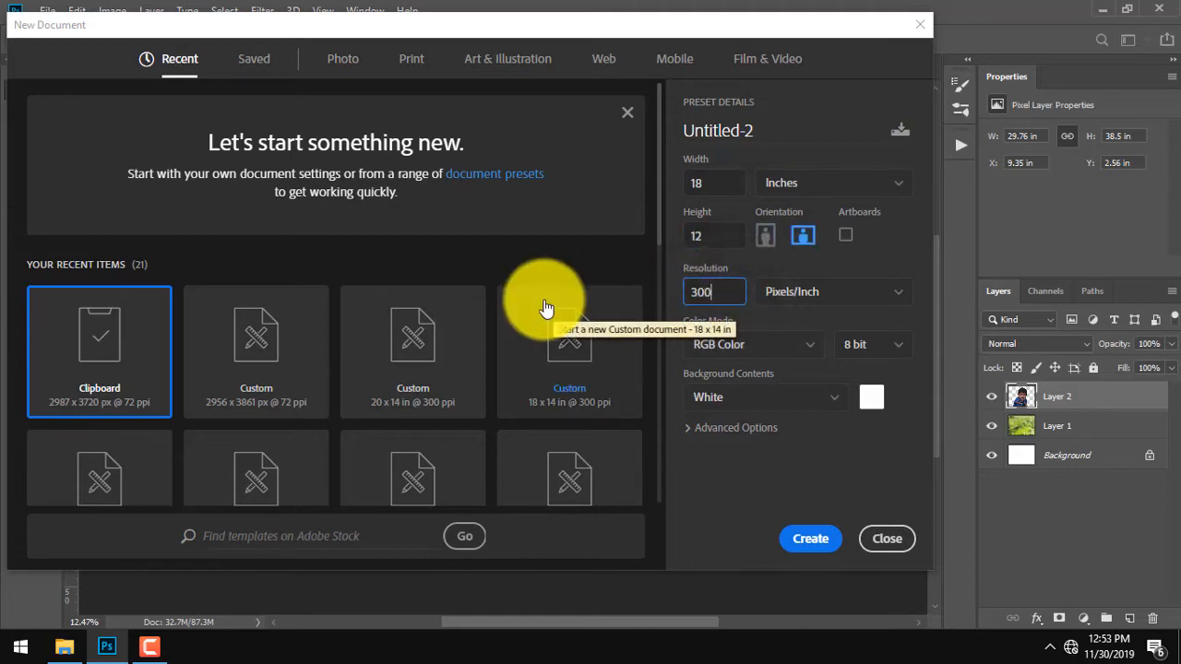
key("Return")
Paste the copied man and child into the new document and inspect the cut-out edges up close
scroll(534, 326, "up", 2)
key("ctrl+v")
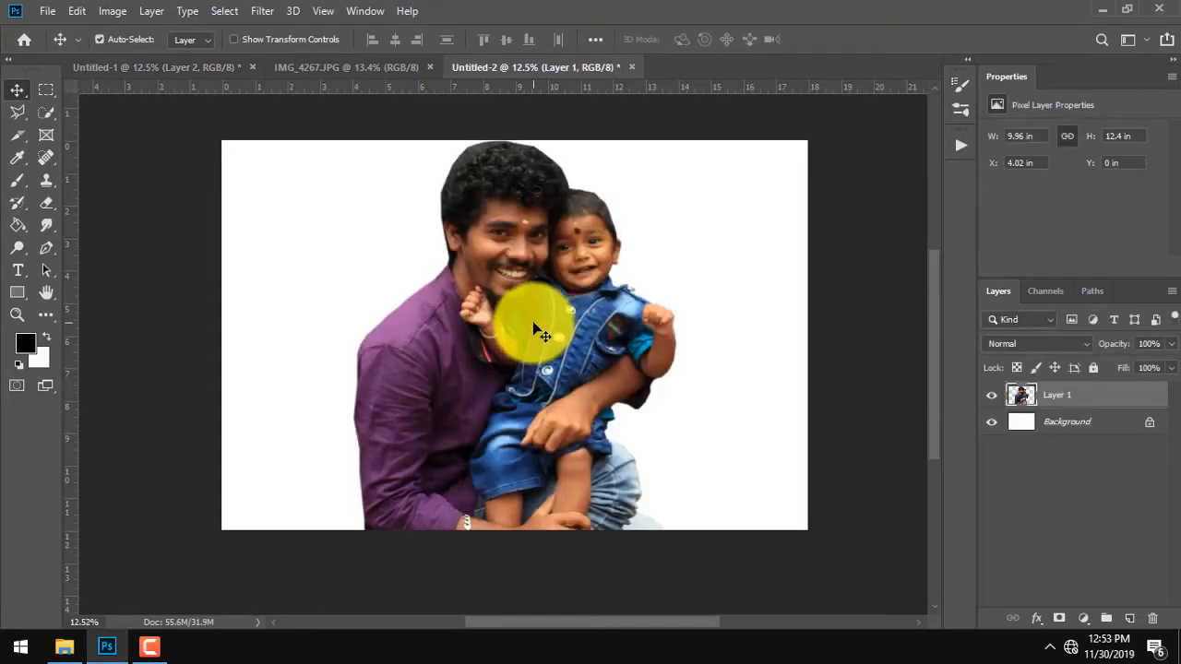
scroll(457, 277, "up", 5)
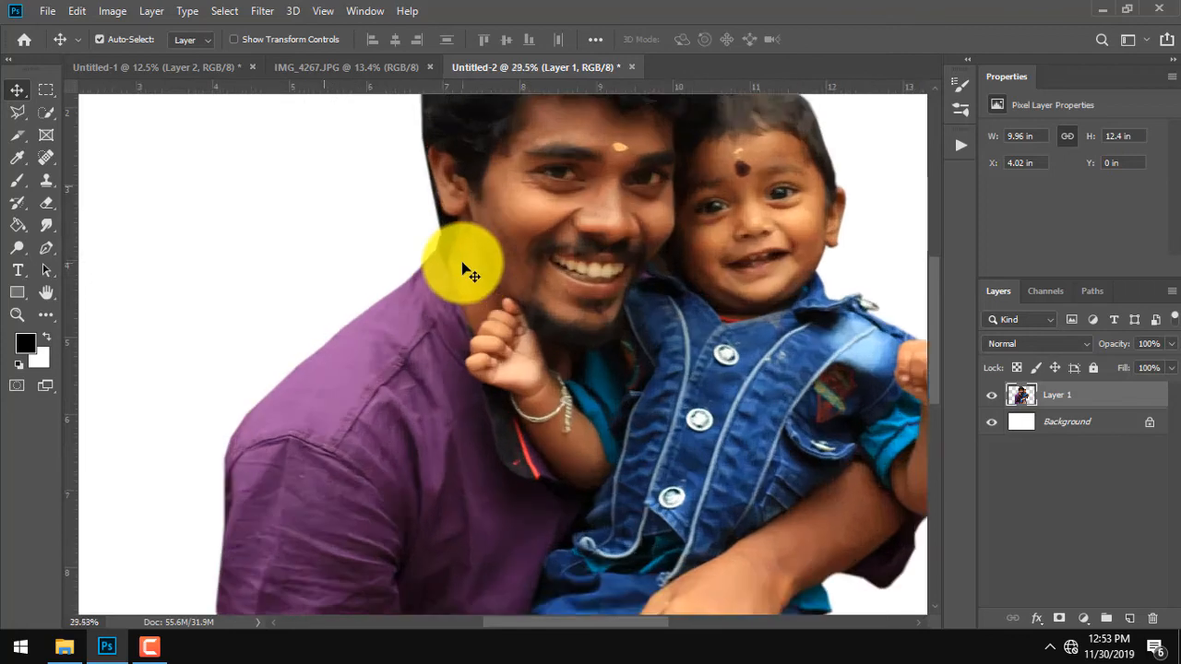
scroll(461, 262, "up", 4)
scroll(449, 230, "down", 5)
left_click_drag(589, 265, 578, 438)
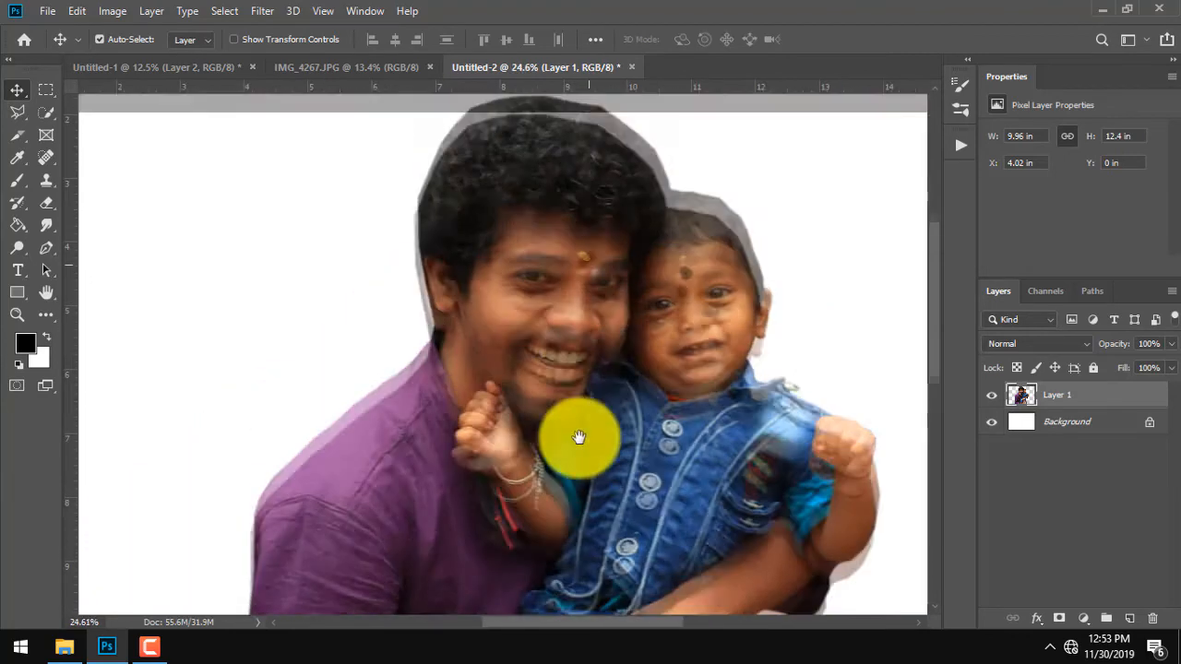
scroll(581, 439, "down", 6)
scroll(609, 453, "up", 2)
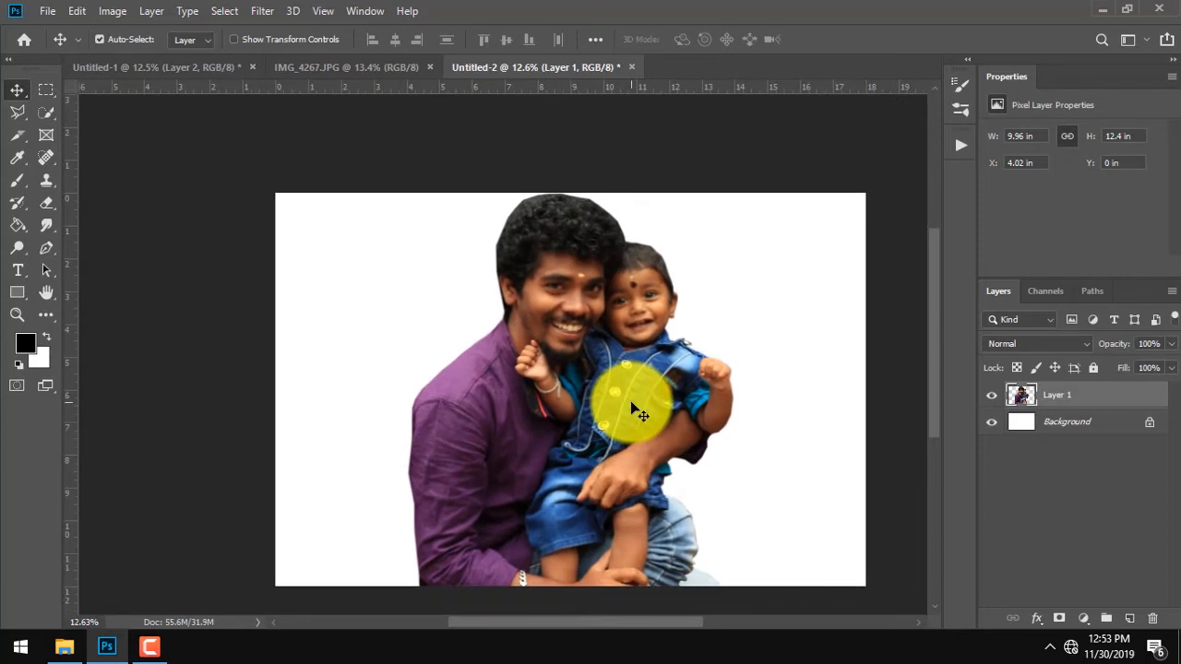
Open the grass photo IMG_4652 from the Images folder as its own document
left_click(63, 646)
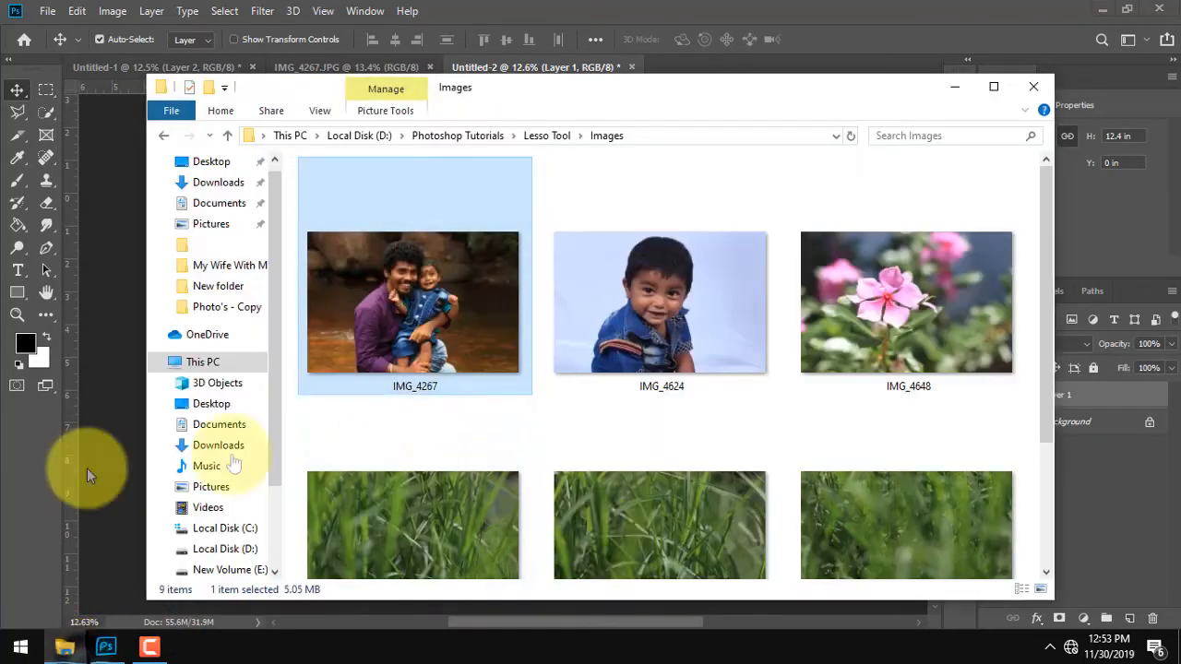
scroll(446, 553, "down", 1)
left_click(916, 508)
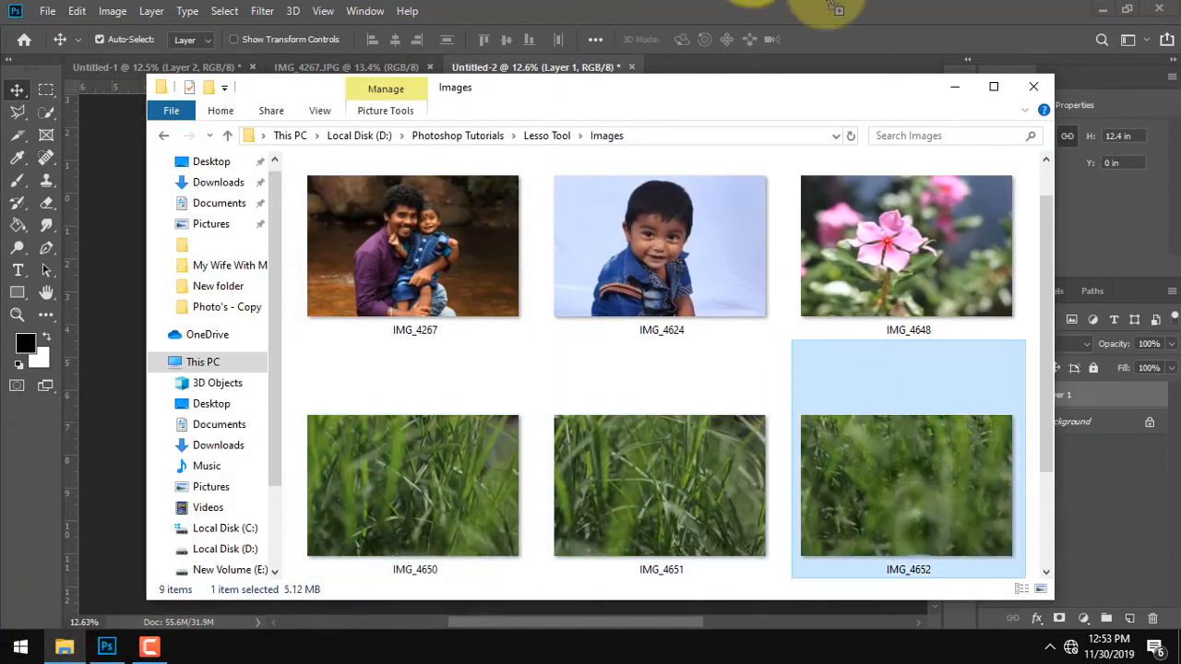
left_click_drag(829, 3, 831, 4)
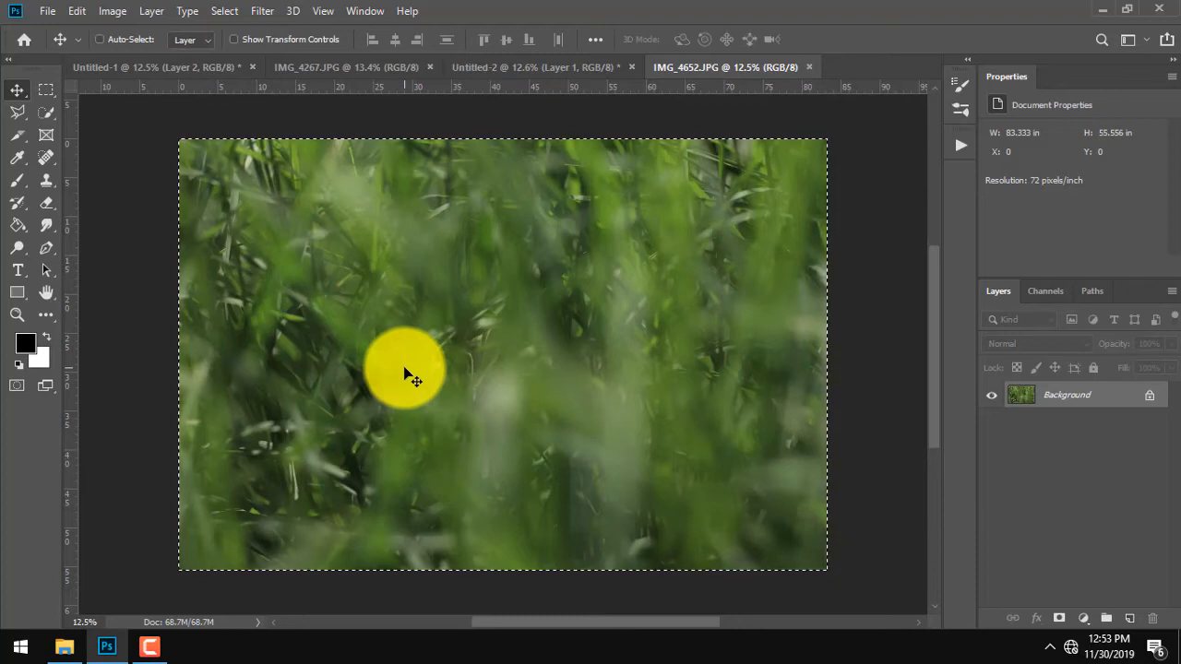
Transfer the whole grass image into Untitled-2 as a layer behind the man and child, closing IMG_4652 without saving
key("ctrl+BackSpace")
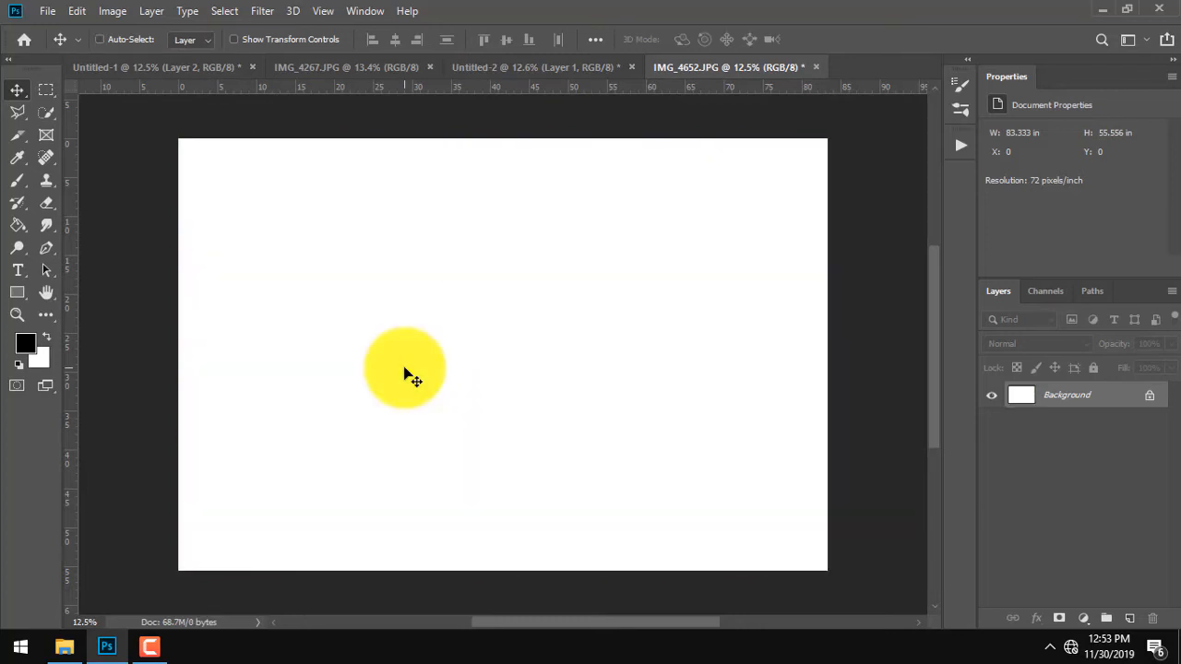
key("ctrl+w")
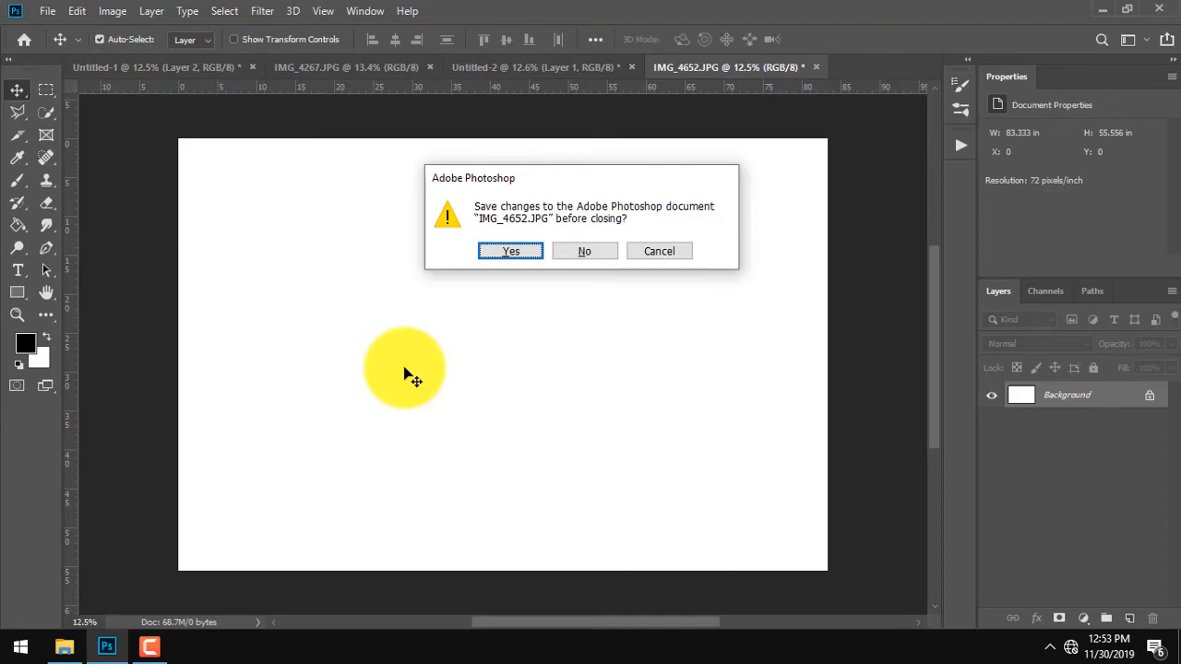
key("n")
left_click_drag(1056, 422, 928, 476)
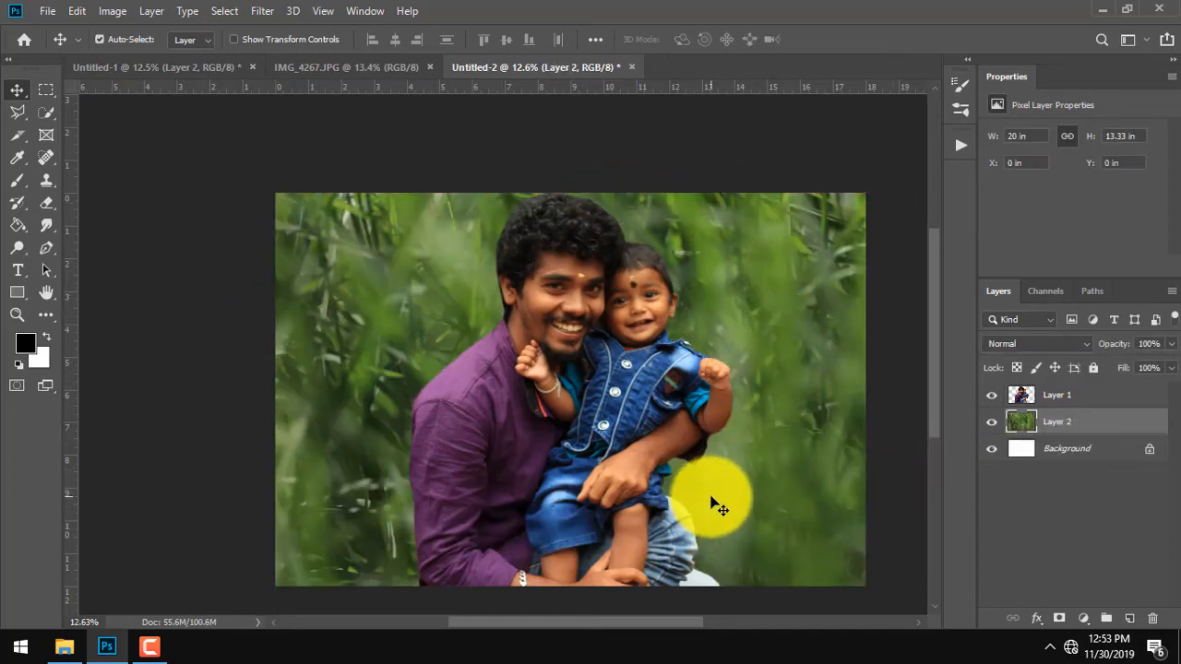
Scale the man and child layer to 79.75% and place it against the canvas's lower edge near the middle
left_click(1055, 397)
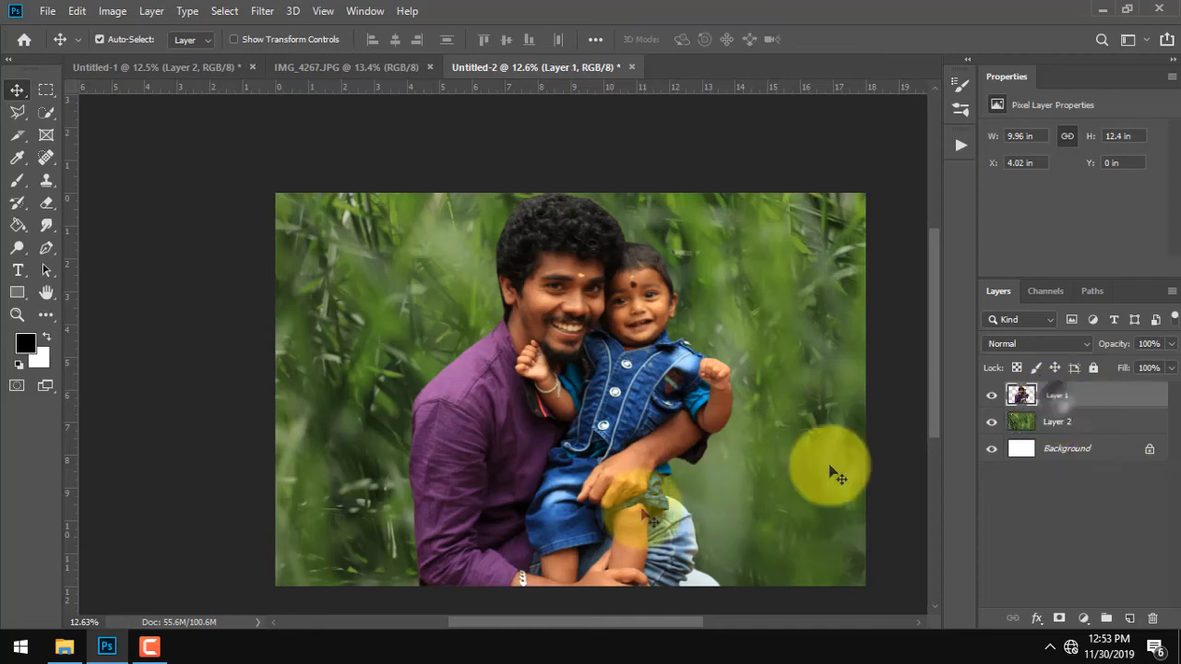
key("ctrl+t")
left_click_drag(734, 191, 701, 234)
left_click_drag(624, 358, 636, 386)
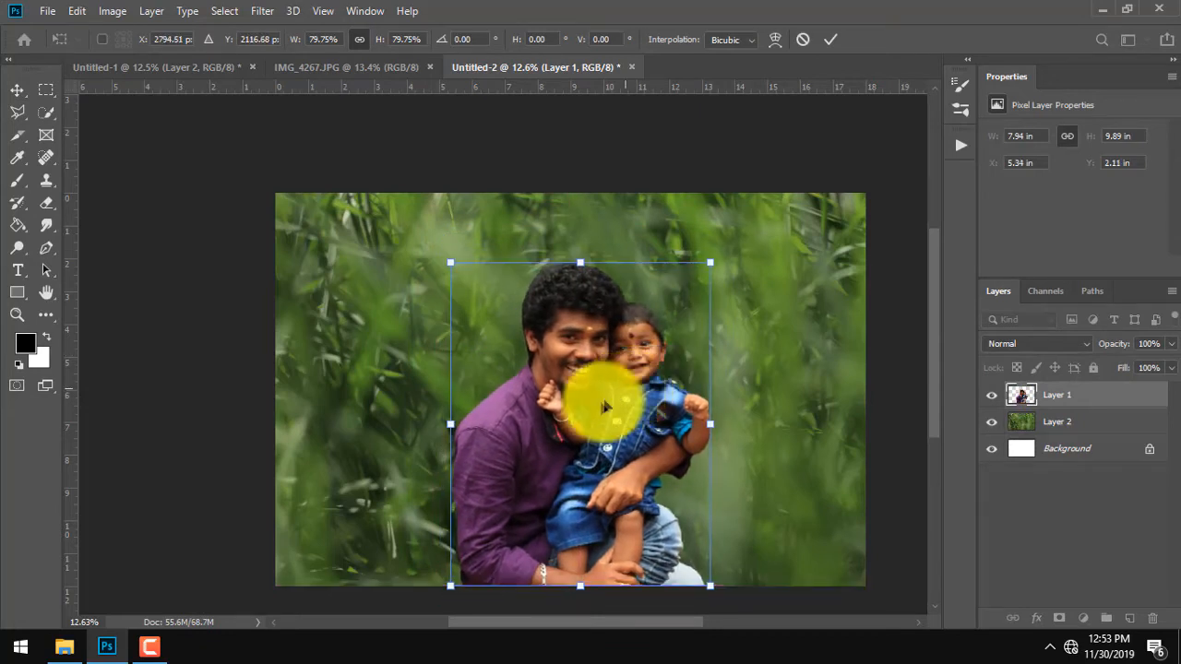
key("Return")
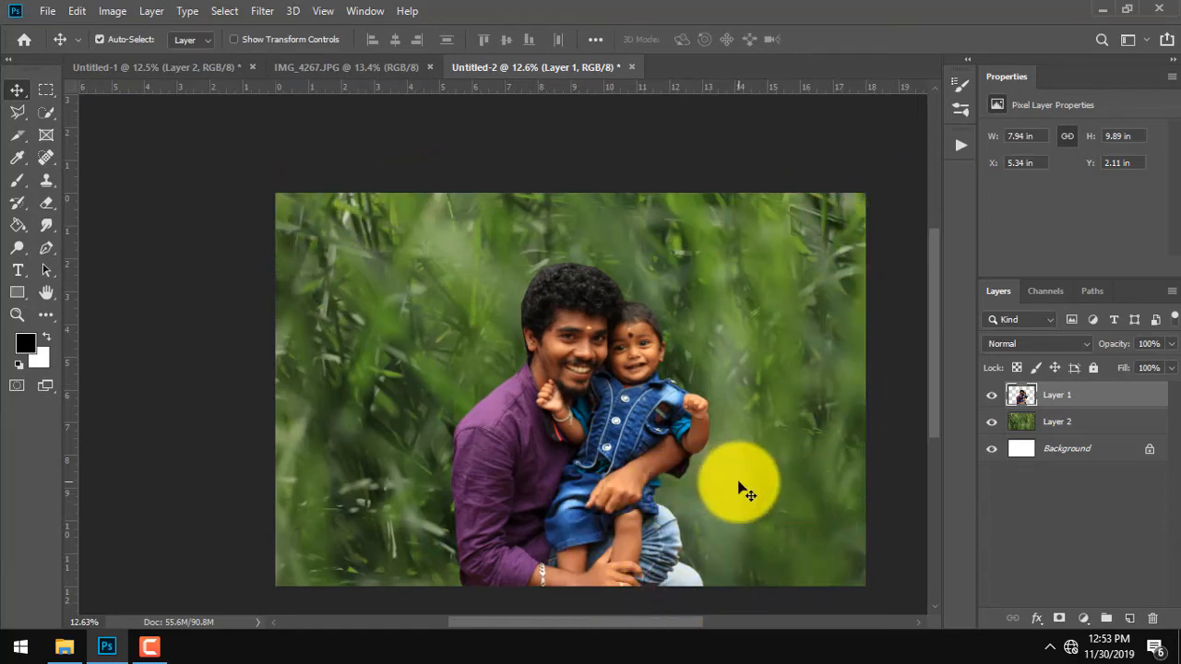
Select a rectangle inset about 1 inch from the canvas edges with the Rectangular Marquee Tool and invert the selection
key("m")
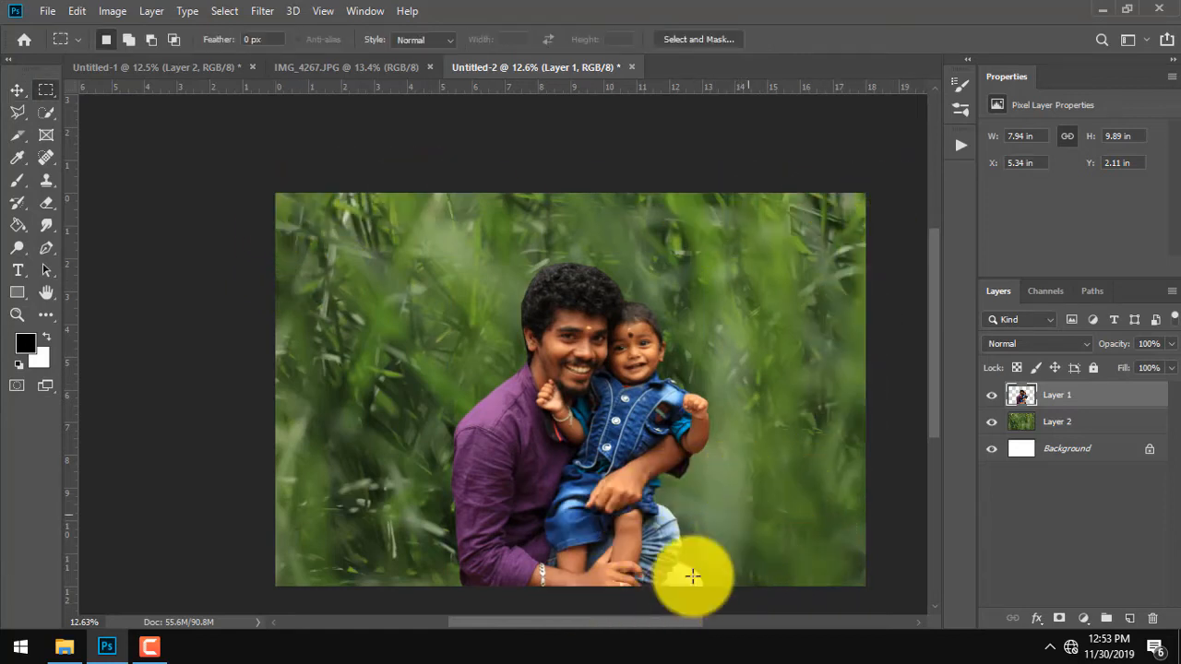
right_click(44, 92)
left_click(163, 89)
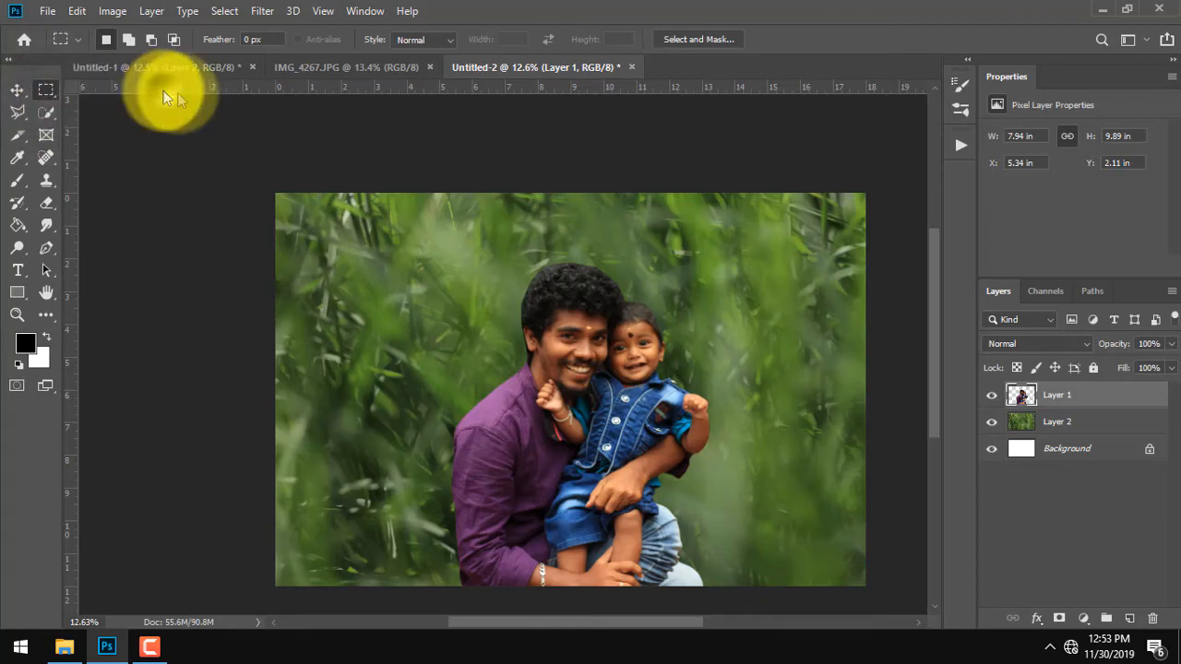
left_click_drag(304, 225, 836, 549)
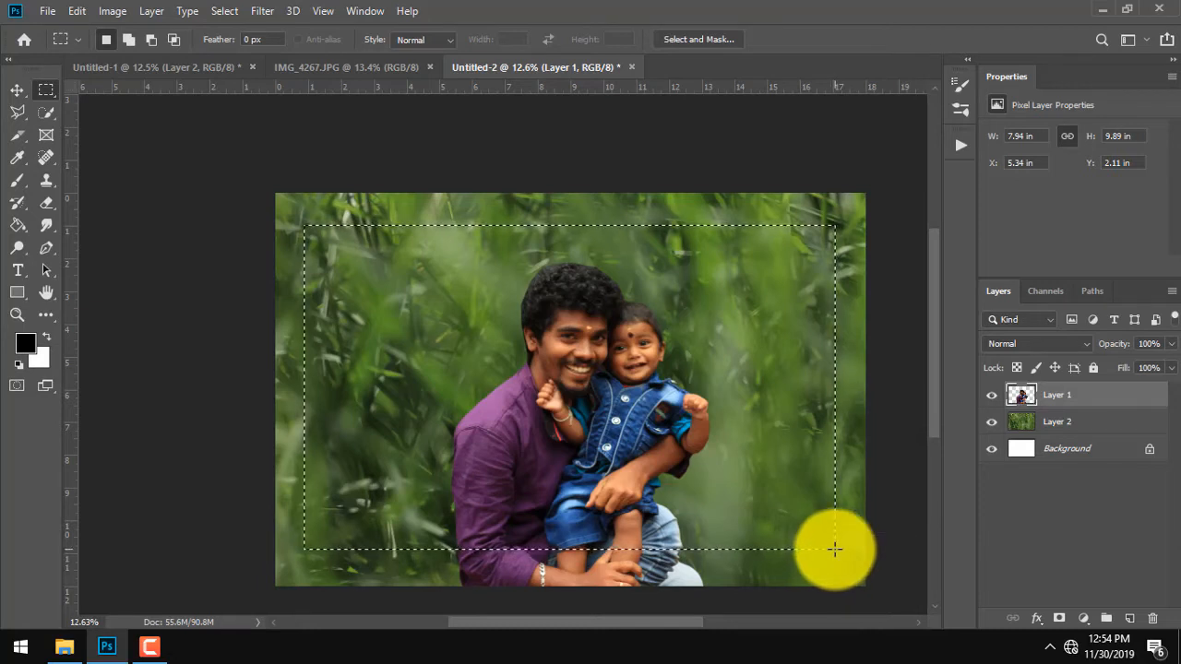
left_click(224, 10)
left_click(244, 80)
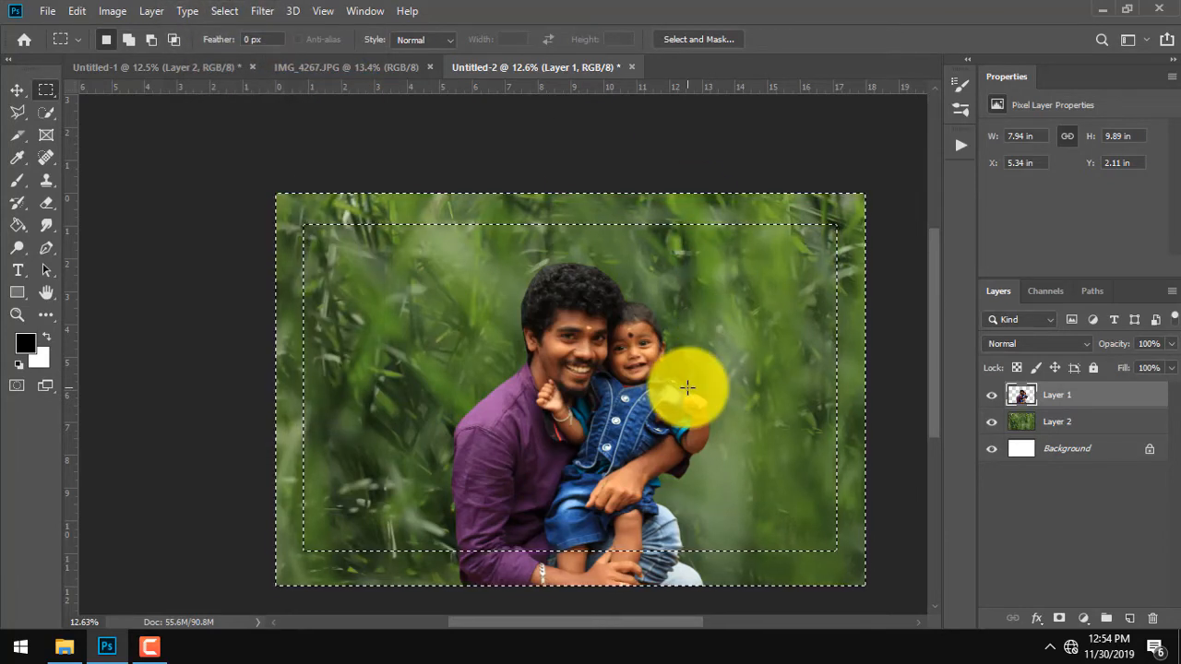
Add a new layer, fill the border selection on it with the white background colour and deselect
left_click(151, 11)
mouse_move(198, 26)
left_click(501, 26)
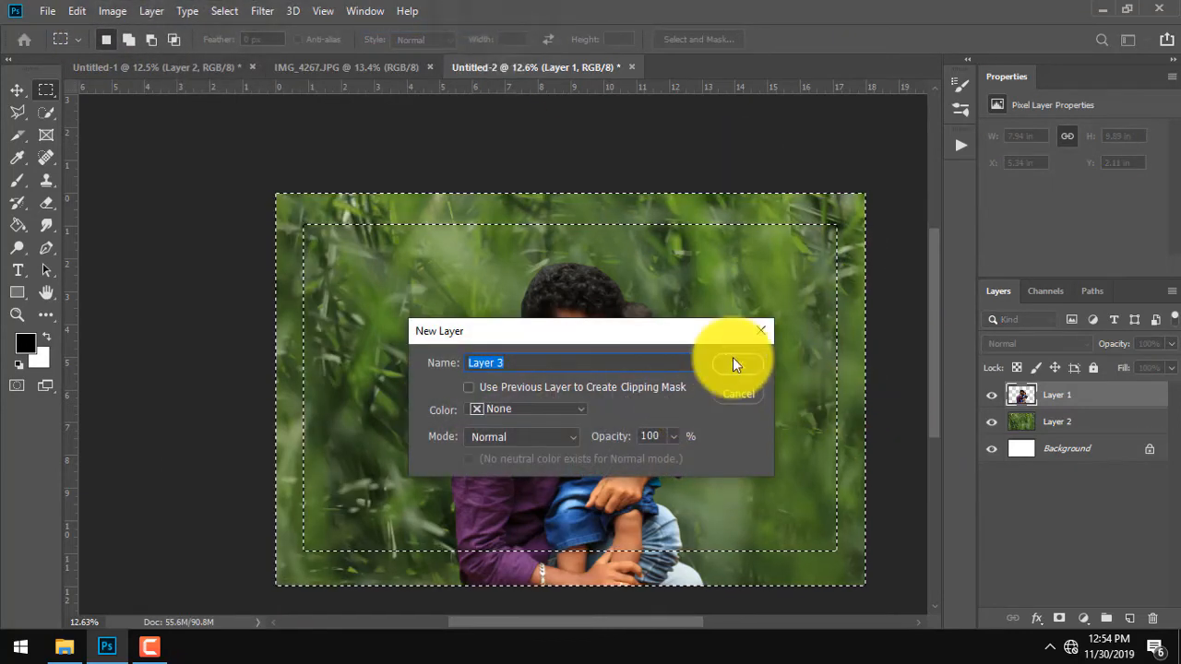
left_click(732, 363)
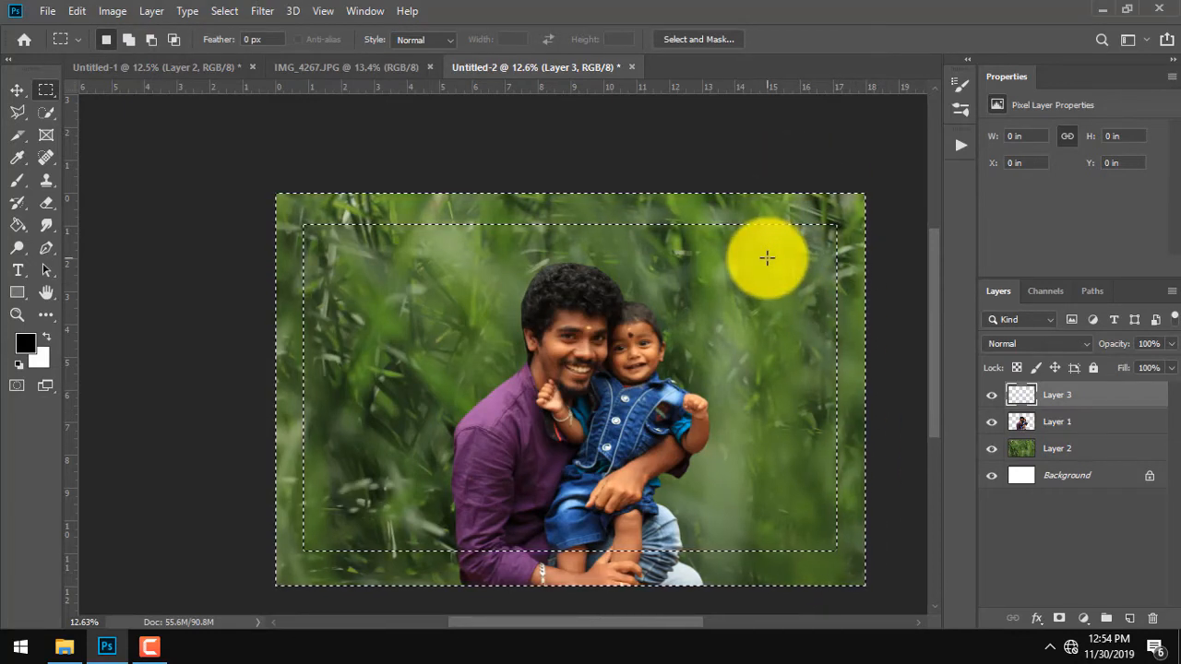
key("ctrl+BackSpace")
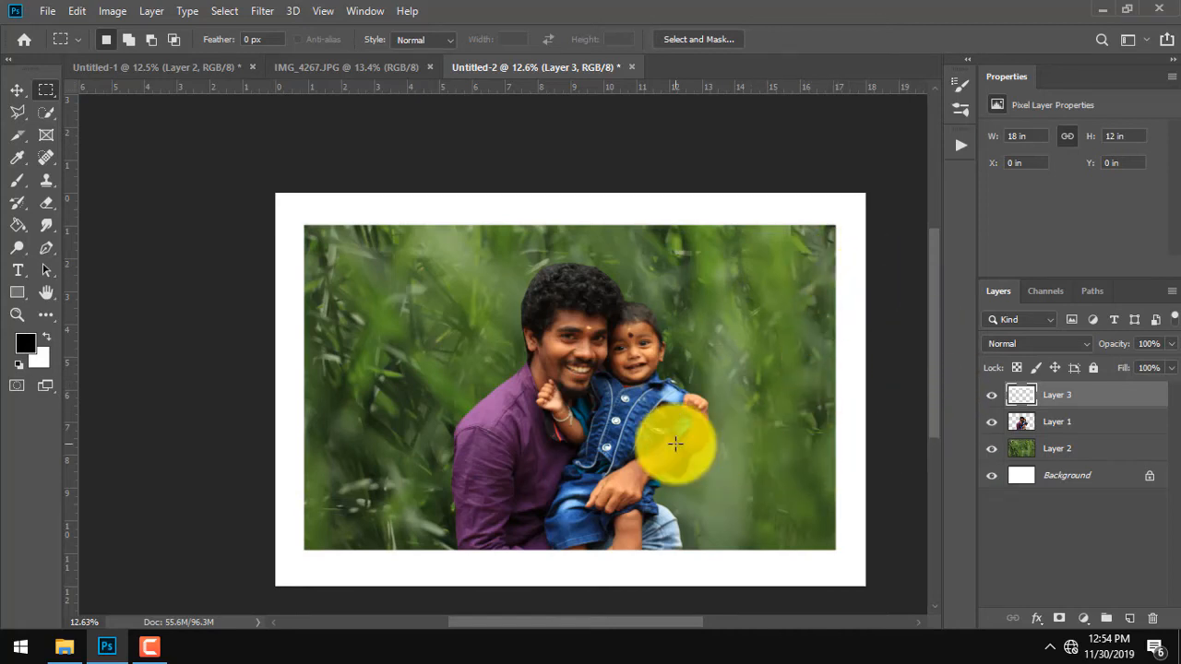
Fill the white frame's outline with black on a new layer beneath Layer 3 and scale it to 99.19% as a thin inner border
left_click(1020, 395, "ctrl")
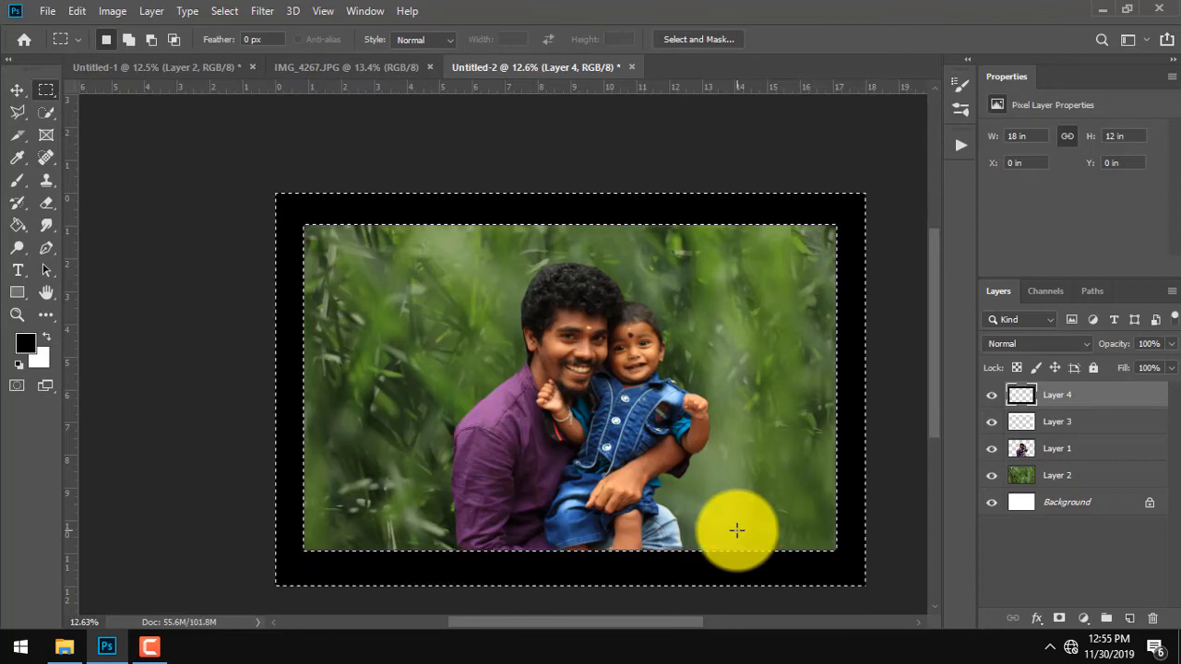
key("ctrl+bracketleft")
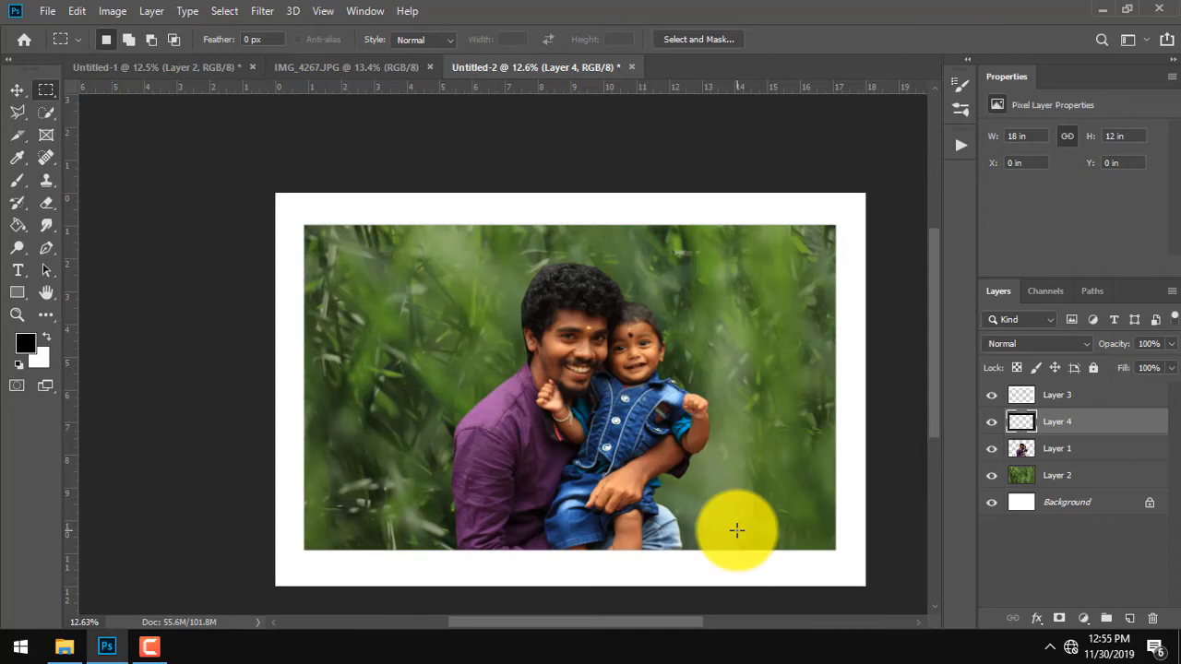
key("ctrl+t")
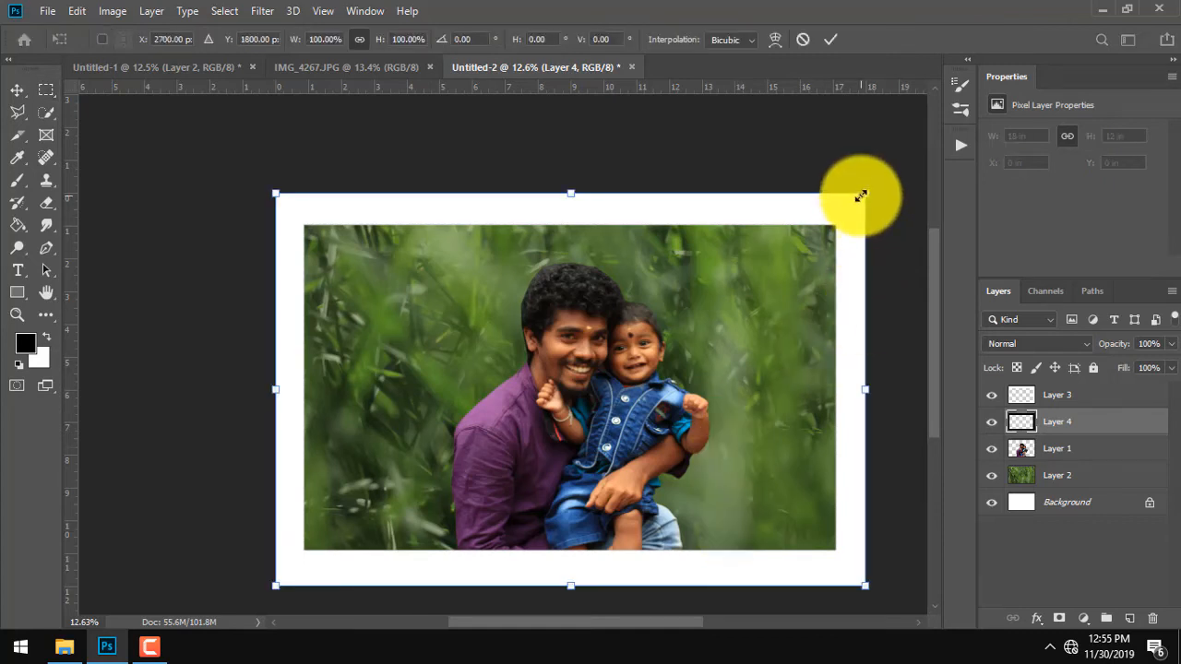
left_click_drag(859, 198, 859, 199)
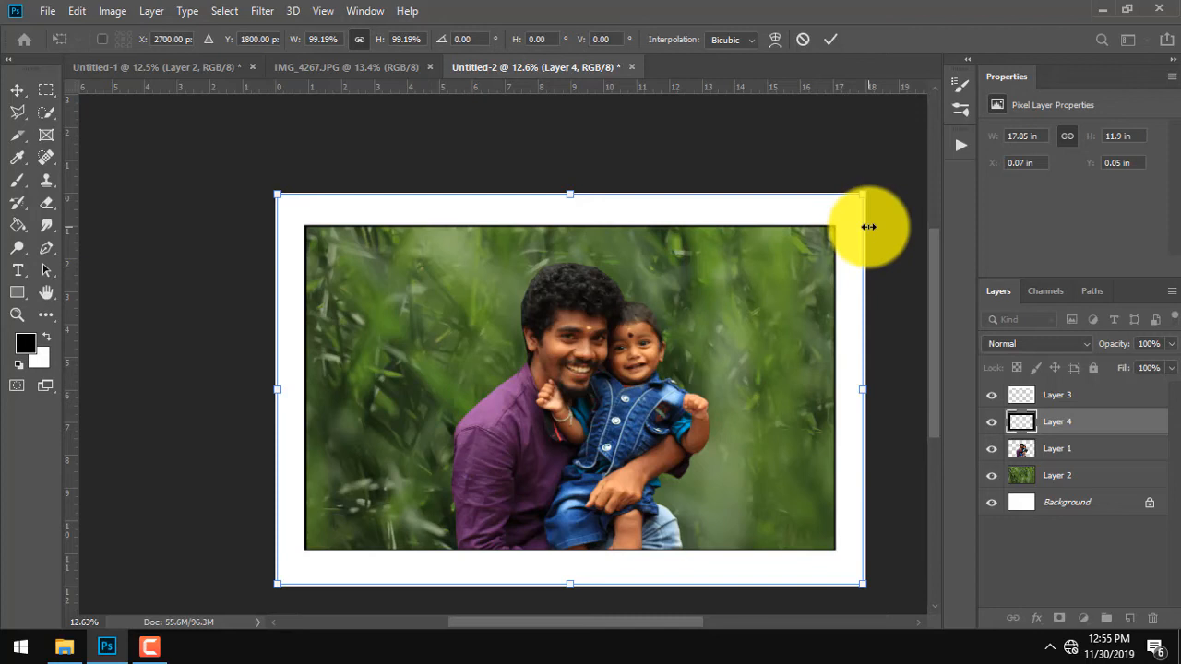
key("m")
left_click_drag(490, 362, 598, 325)
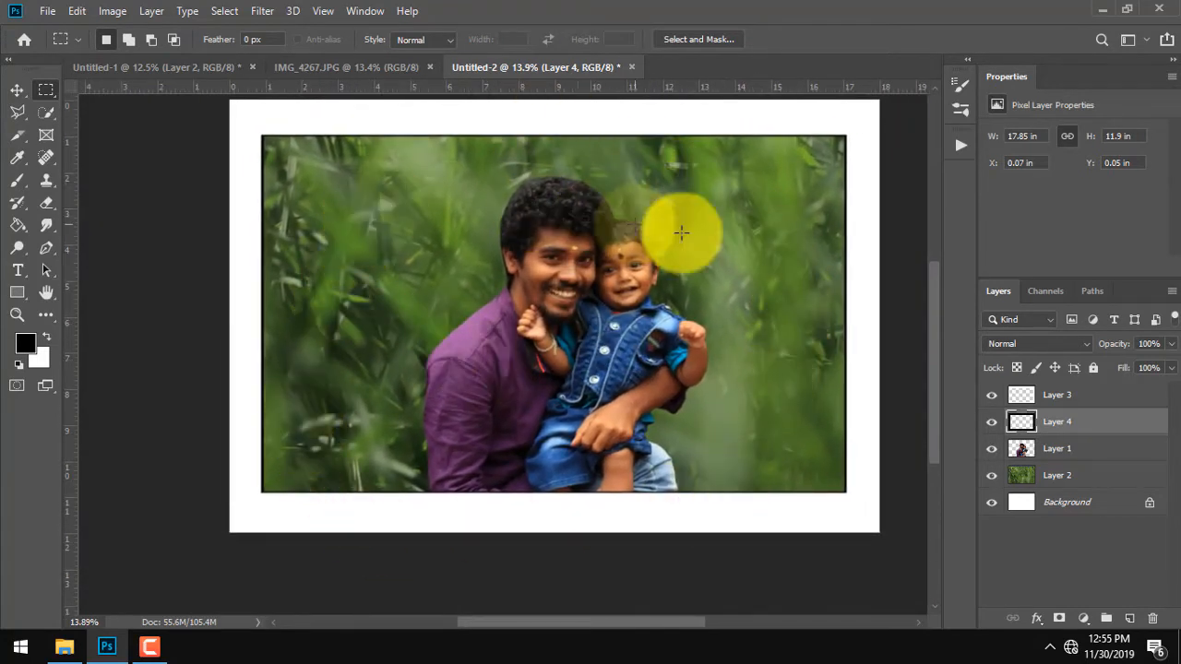
left_click_drag(765, 480, 562, 443)
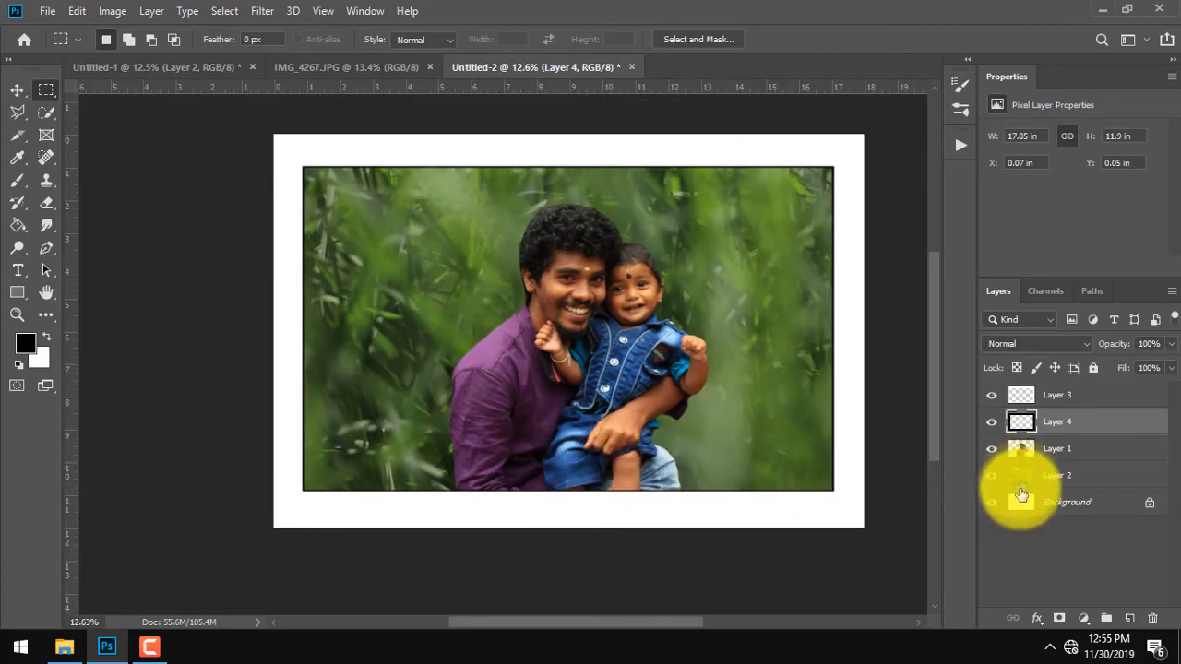
Close the IMG_4267 document and return to Untitled-2
left_click(308, 71)
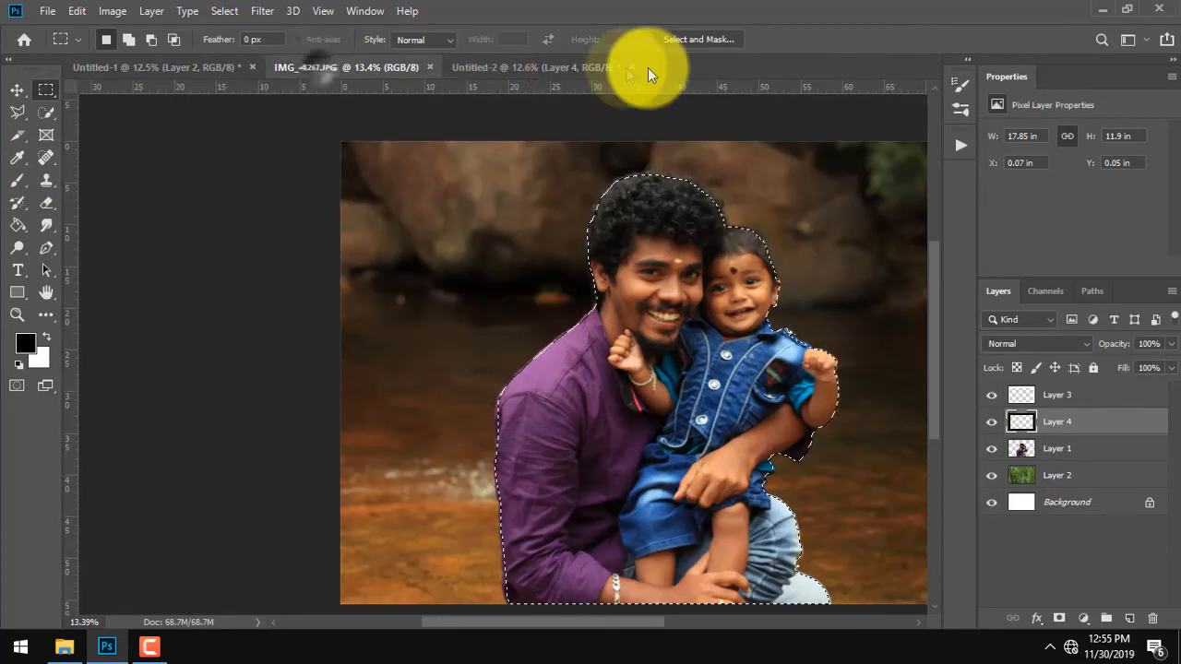
left_click(430, 66)
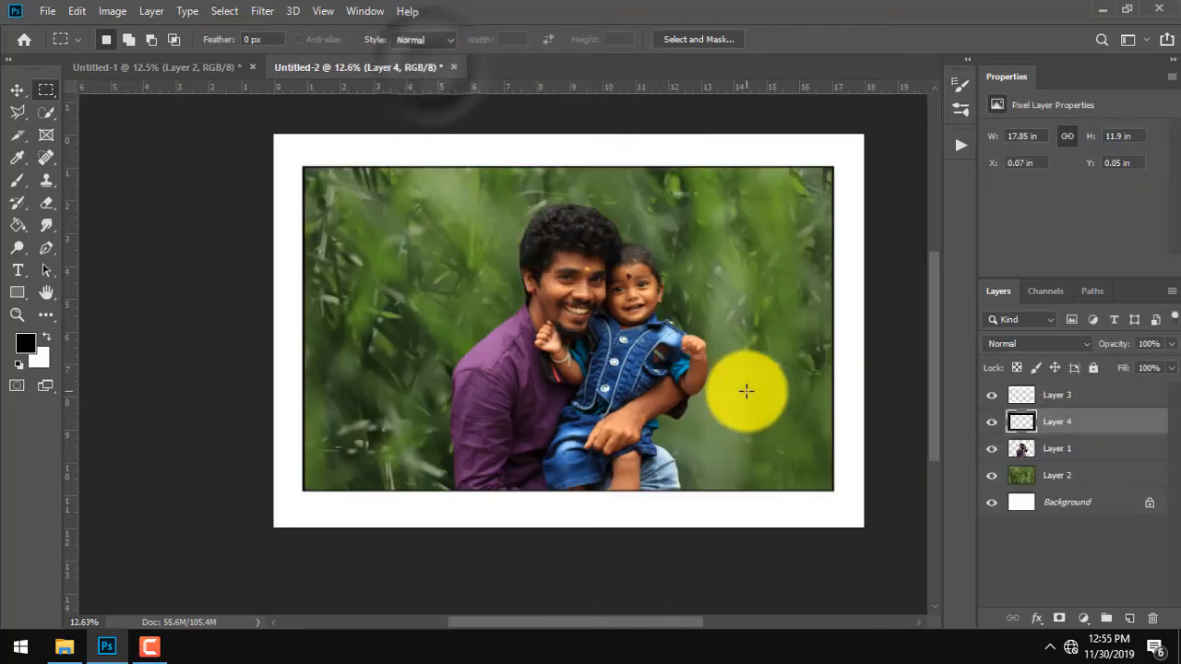
left_click(145, 66)
left_click(365, 66)
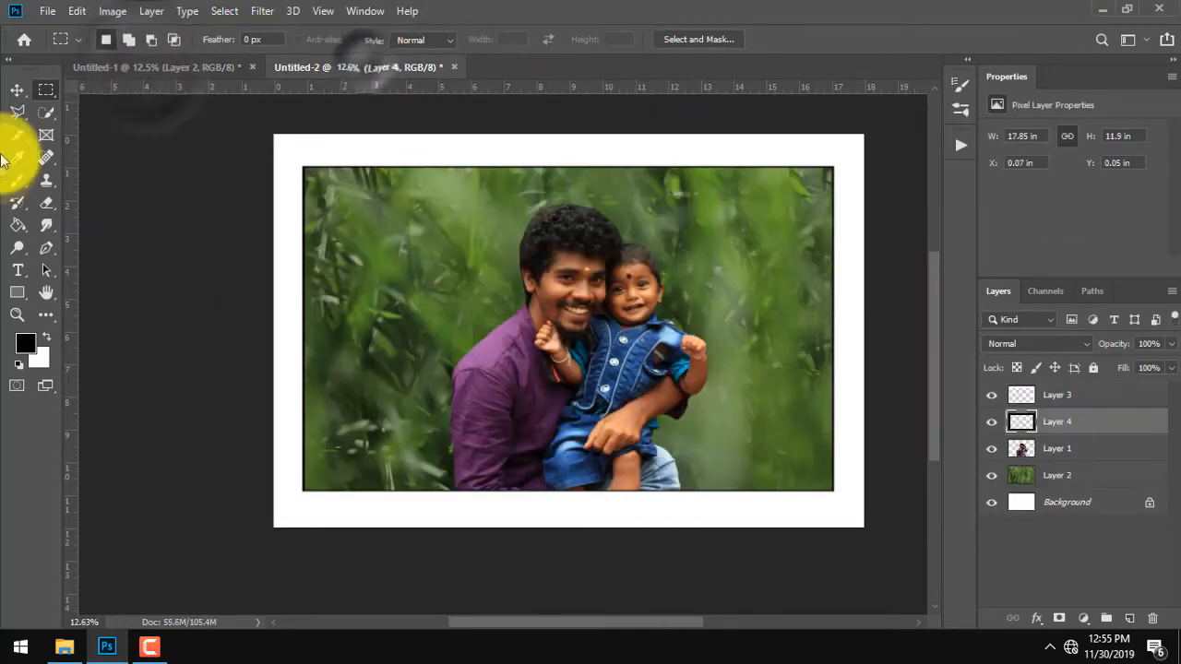
Open IMG_4624.JPG and trace the boy with the Magnetic Lasso Tool from the photo's lower edge up the striped sleeve, shoulder and ear
left_click(18, 112)
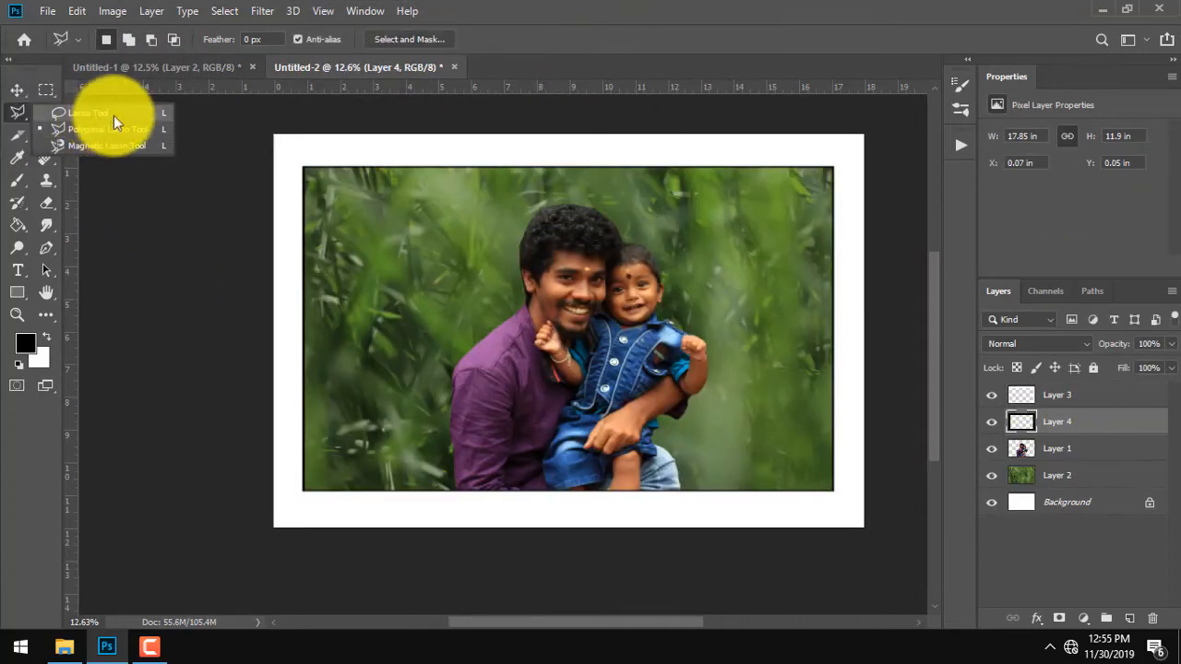
left_click(96, 129)
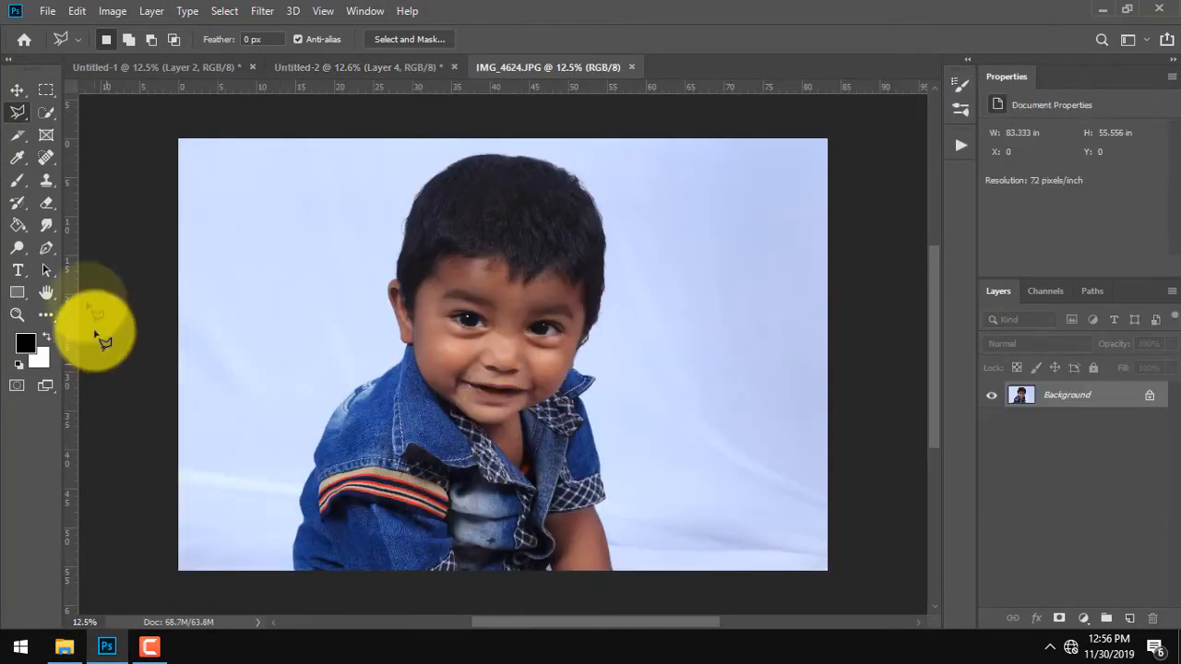
right_click(25, 116)
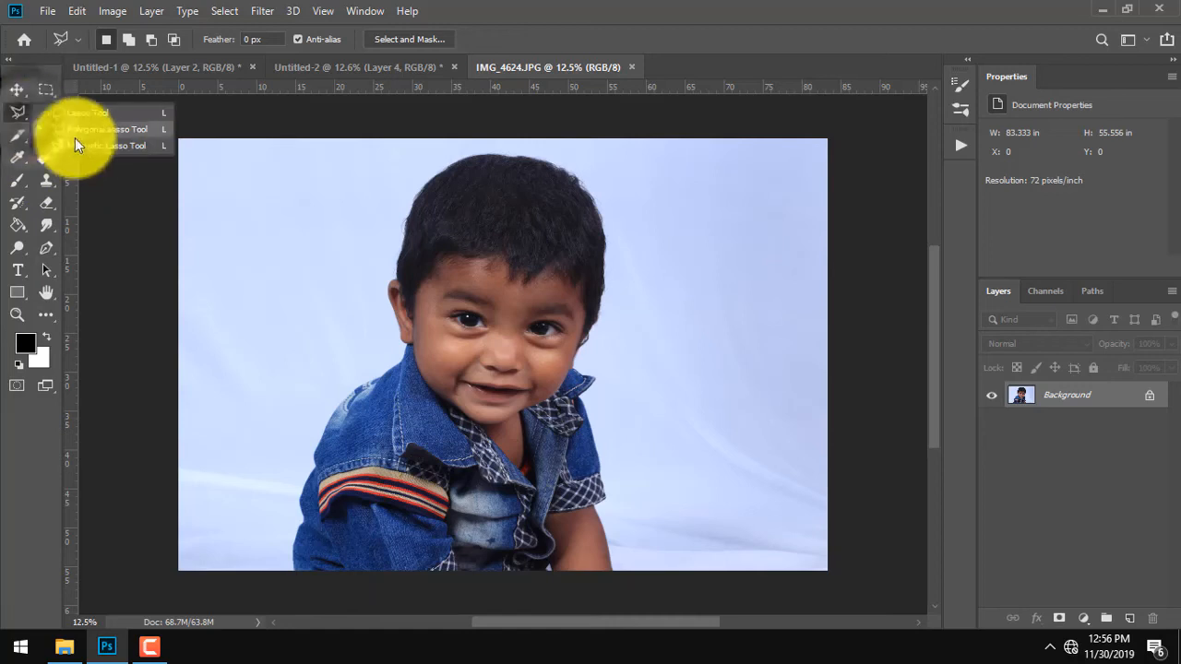
left_click(90, 147)
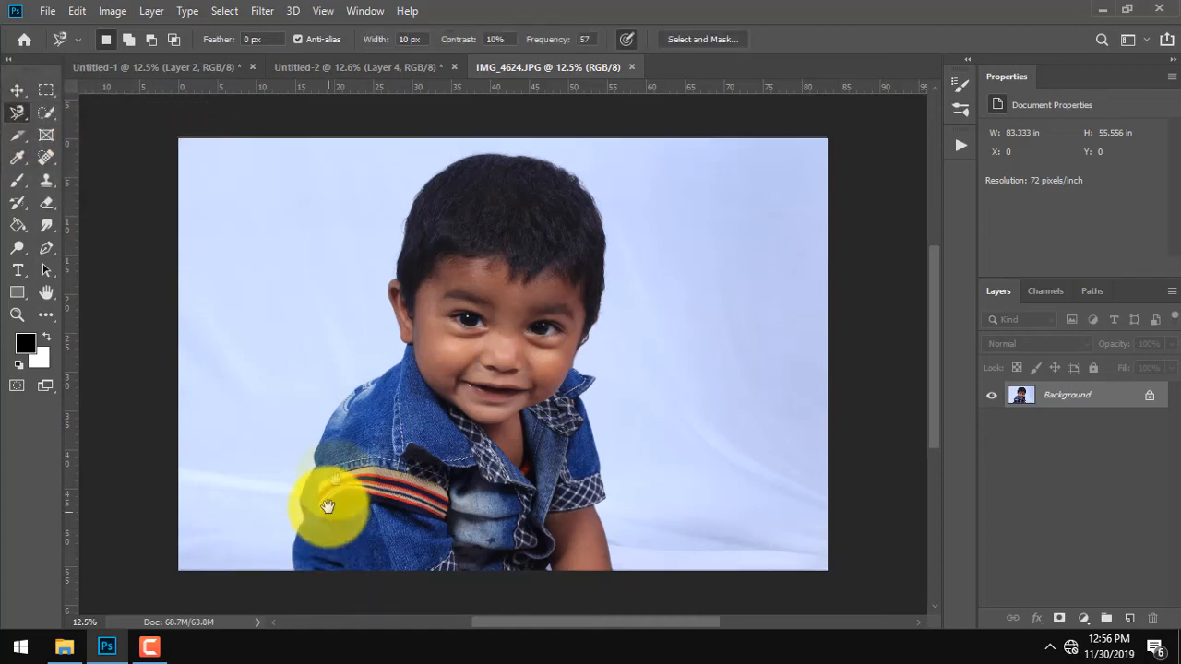
scroll(324, 501, "up", 6)
scroll(403, 360, "up", 2)
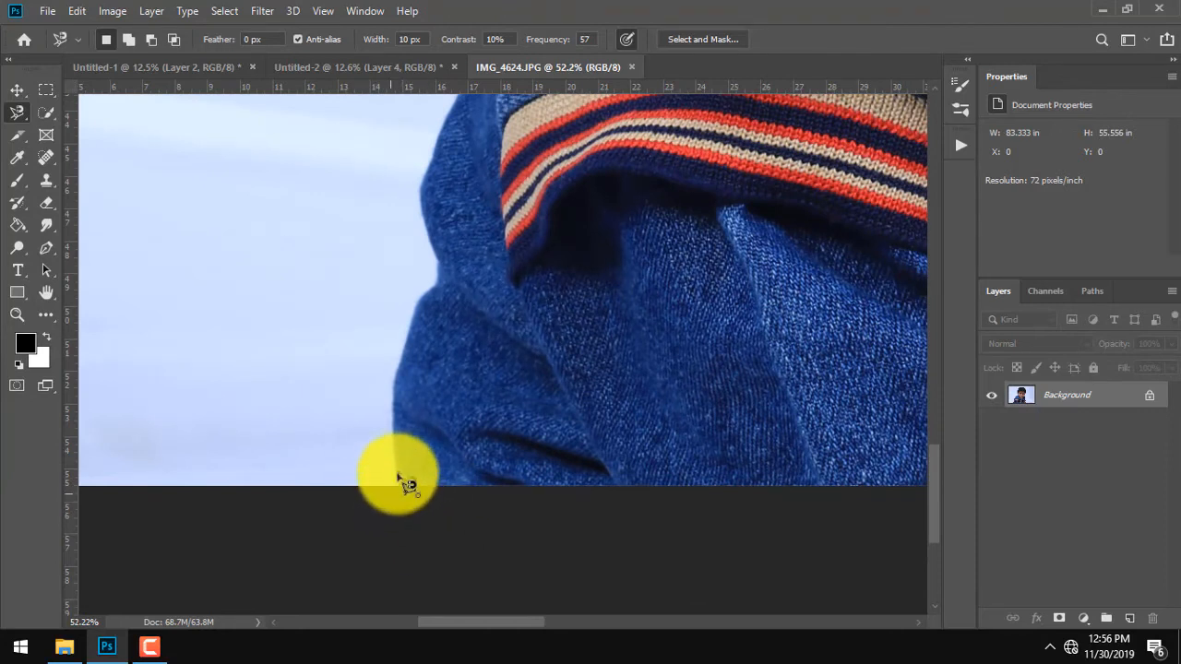
left_click(398, 480)
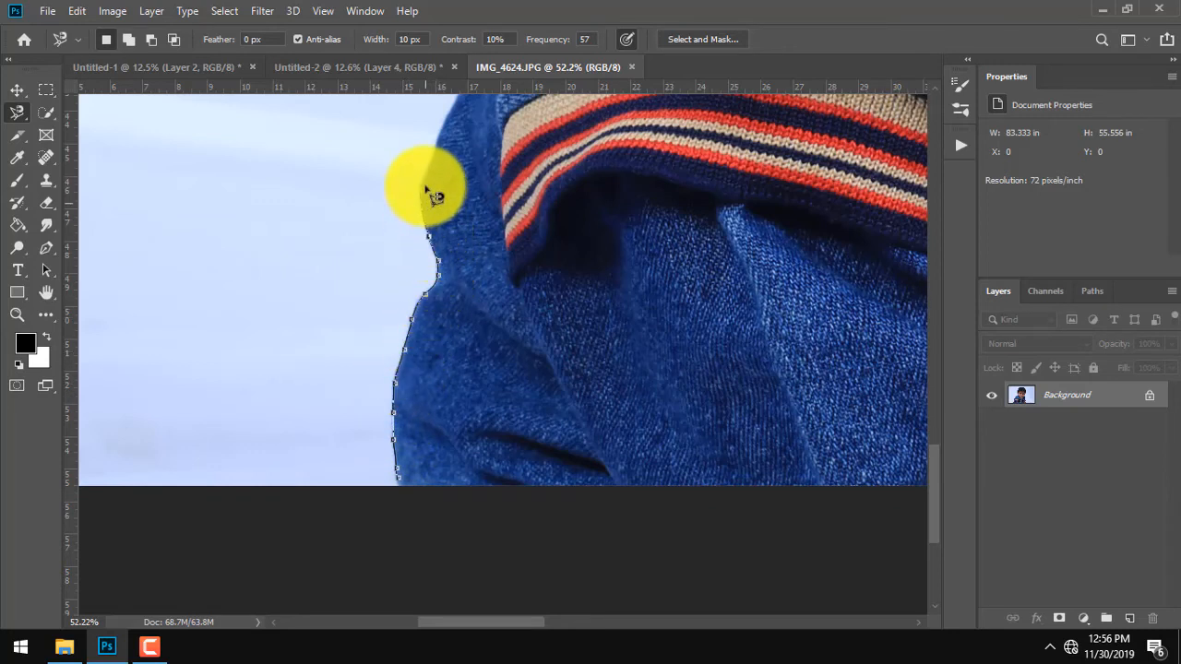
mouse_move(432, 164)
left_mouse_down()
mouse_move(356, 414)
mouse_move(369, 403)
left_mouse_up()
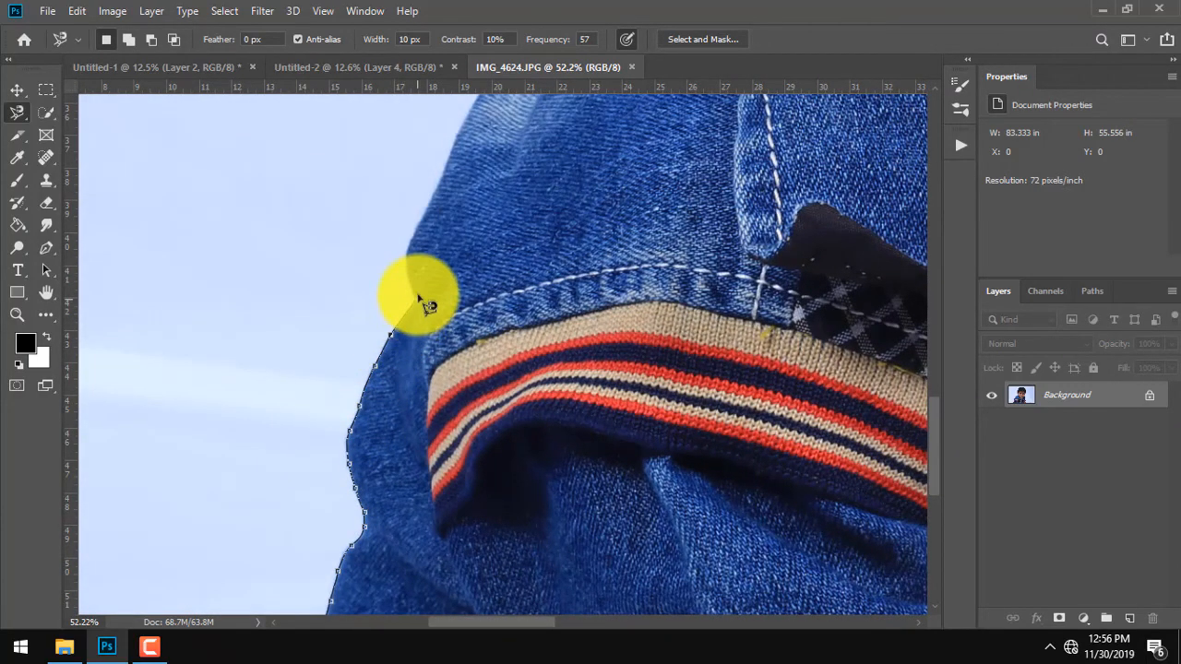
mouse_move(415, 264)
left_mouse_down()
mouse_move(443, 176)
mouse_move(315, 503)
mouse_move(374, 420)
left_mouse_up()
mouse_move(394, 371)
left_mouse_down()
mouse_move(431, 338)
mouse_move(606, 256)
mouse_move(656, 197)
mouse_move(665, 137)
mouse_move(585, 342)
left_mouse_up()
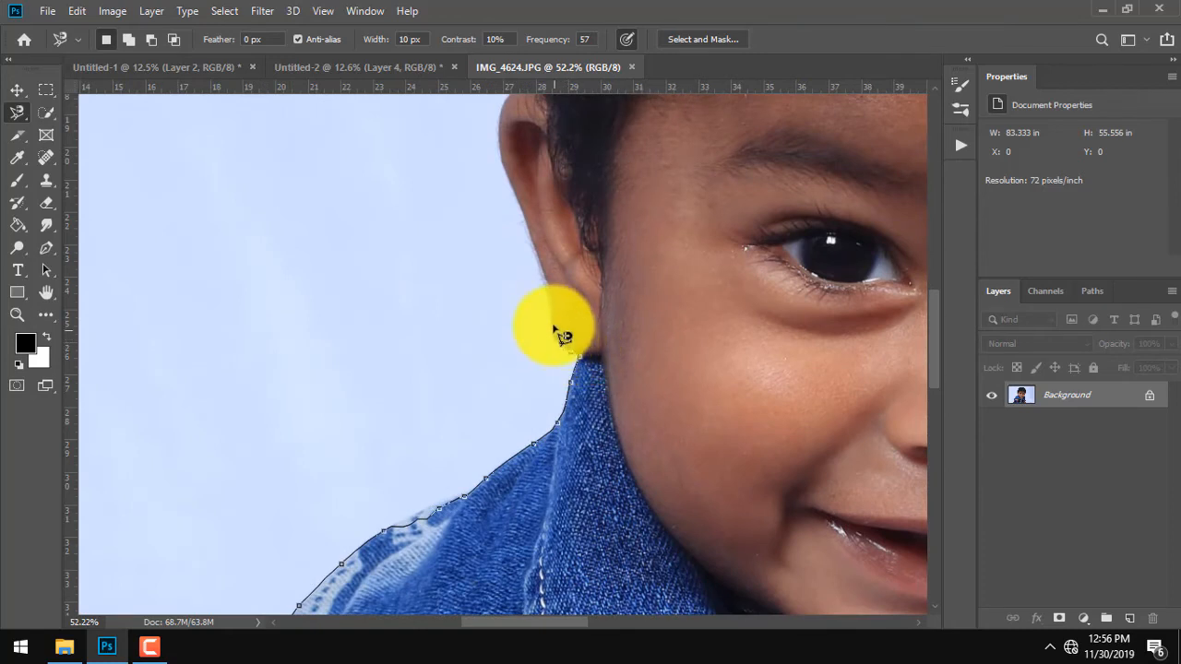
mouse_move(549, 274)
left_mouse_down()
mouse_move(514, 175)
mouse_move(488, 372)
mouse_move(486, 342)
left_mouse_up()
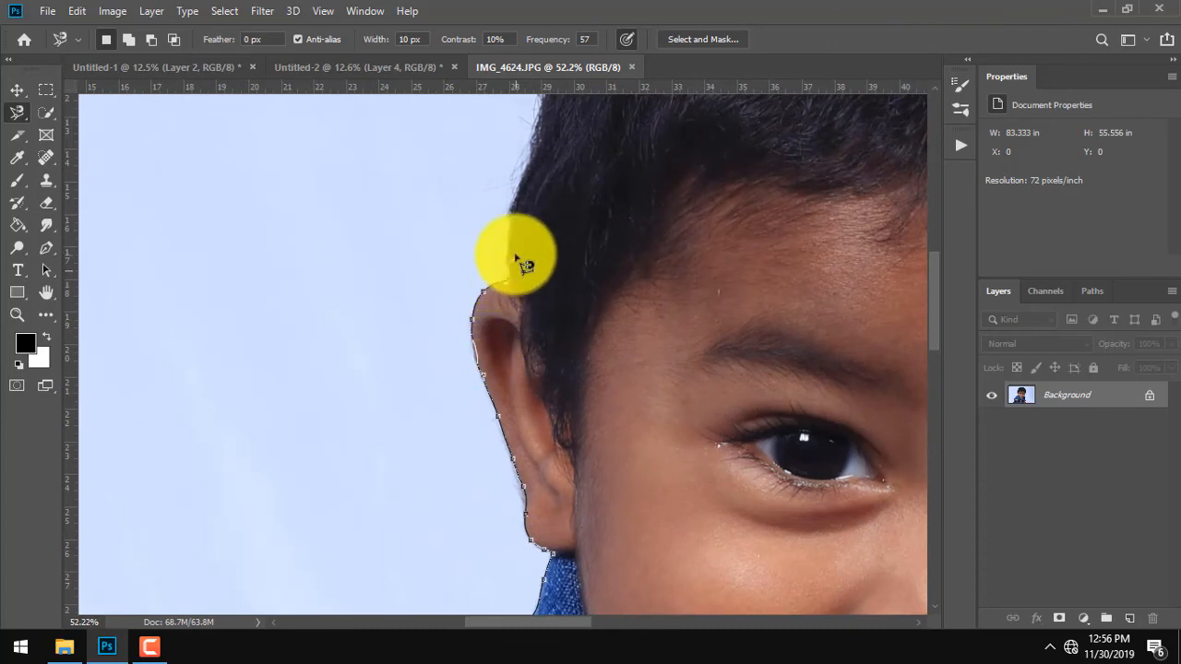
Continue the magnetic outline around the hair, far collar, sleeve and arm, and close it along the photo's lower edge at the starting point
mouse_move(533, 151)
left_mouse_down()
mouse_move(459, 402)
mouse_move(491, 264)
mouse_move(539, 184)
mouse_move(304, 494)
mouse_move(425, 376)
mouse_move(529, 335)
mouse_move(702, 331)
mouse_move(824, 362)
mouse_move(549, 297)
mouse_move(658, 351)
mouse_move(749, 462)
mouse_move(768, 513)
mouse_move(693, 303)
mouse_move(725, 435)
mouse_move(657, 427)
left_mouse_up()
left_click_drag(650, 472, 705, 512)
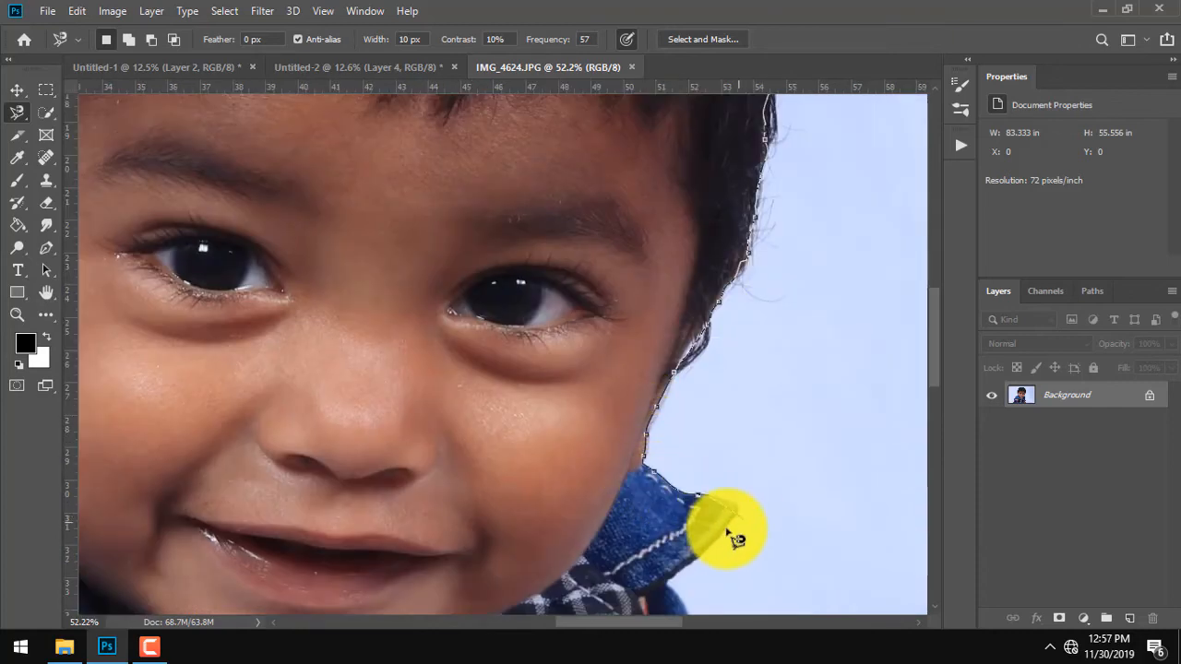
mouse_move(690, 581)
left_mouse_down()
mouse_move(741, 528)
mouse_move(714, 503)
mouse_move(724, 495)
mouse_move(751, 513)
left_mouse_up()
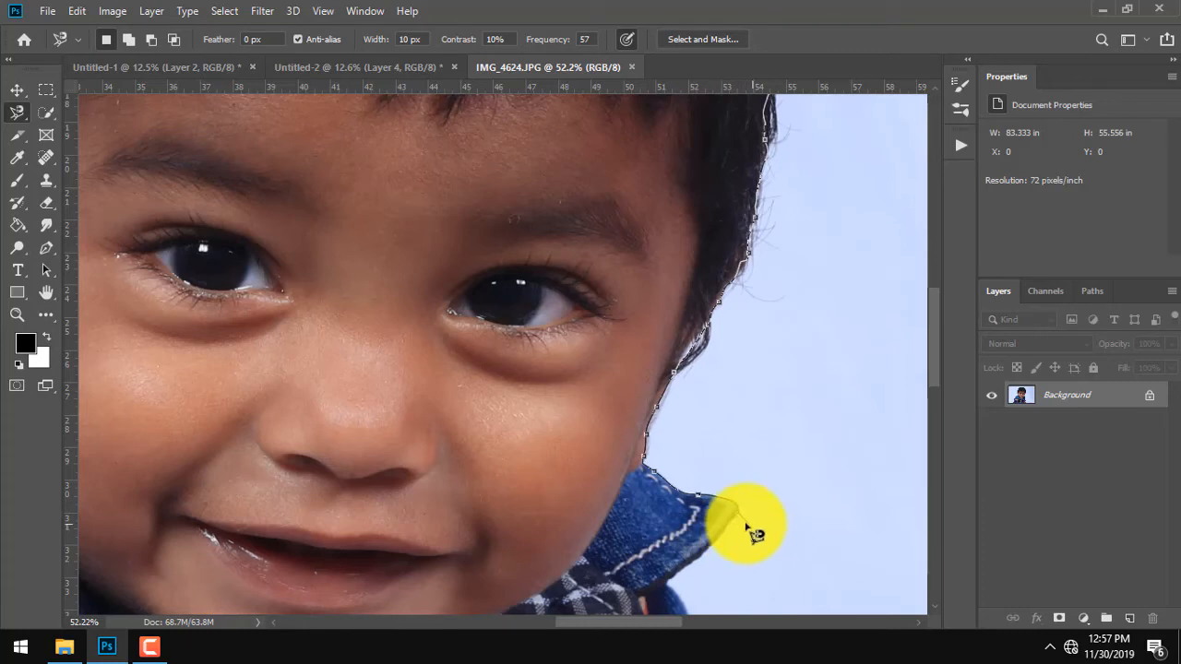
left_click_drag(683, 476, 692, 201)
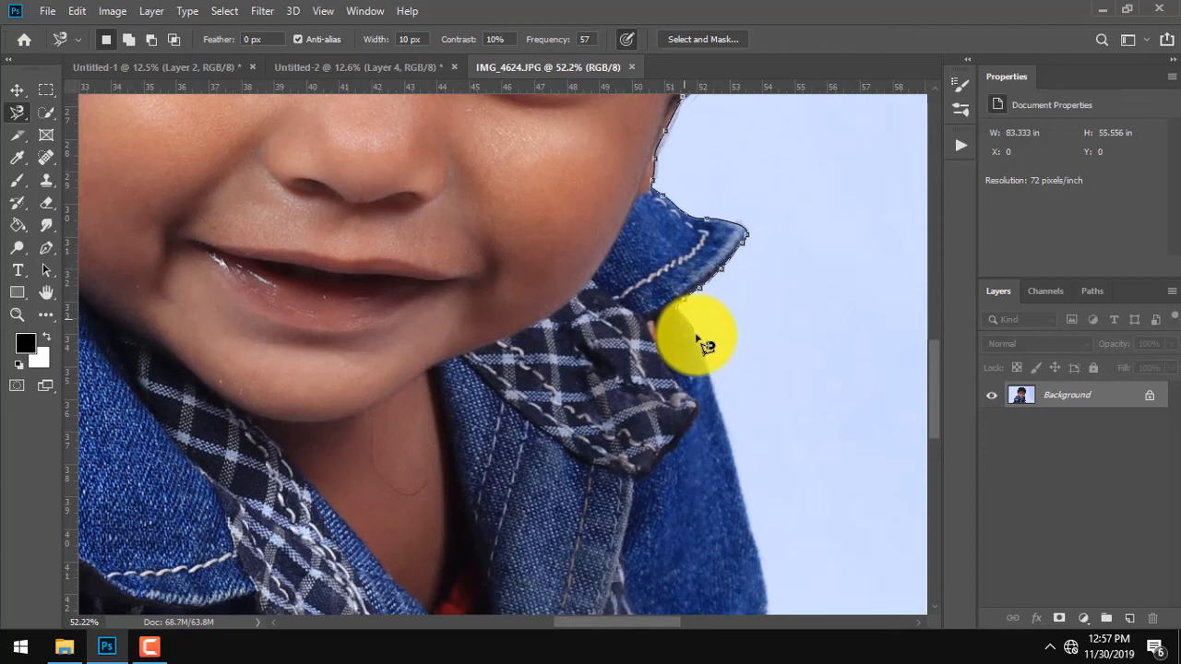
mouse_move(728, 430)
left_mouse_down()
mouse_move(672, 264)
mouse_move(715, 386)
left_mouse_up()
mouse_move(713, 429)
left_mouse_down()
mouse_move(732, 527)
mouse_move(682, 559)
mouse_move(625, 297)
mouse_move(689, 482)
mouse_move(713, 601)
mouse_move(470, 608)
mouse_move(328, 591)
mouse_move(871, 542)
mouse_move(281, 564)
mouse_move(916, 558)
mouse_move(782, 579)
mouse_move(581, 555)
mouse_move(558, 525)
left_mouse_up()
left_click(558, 524)
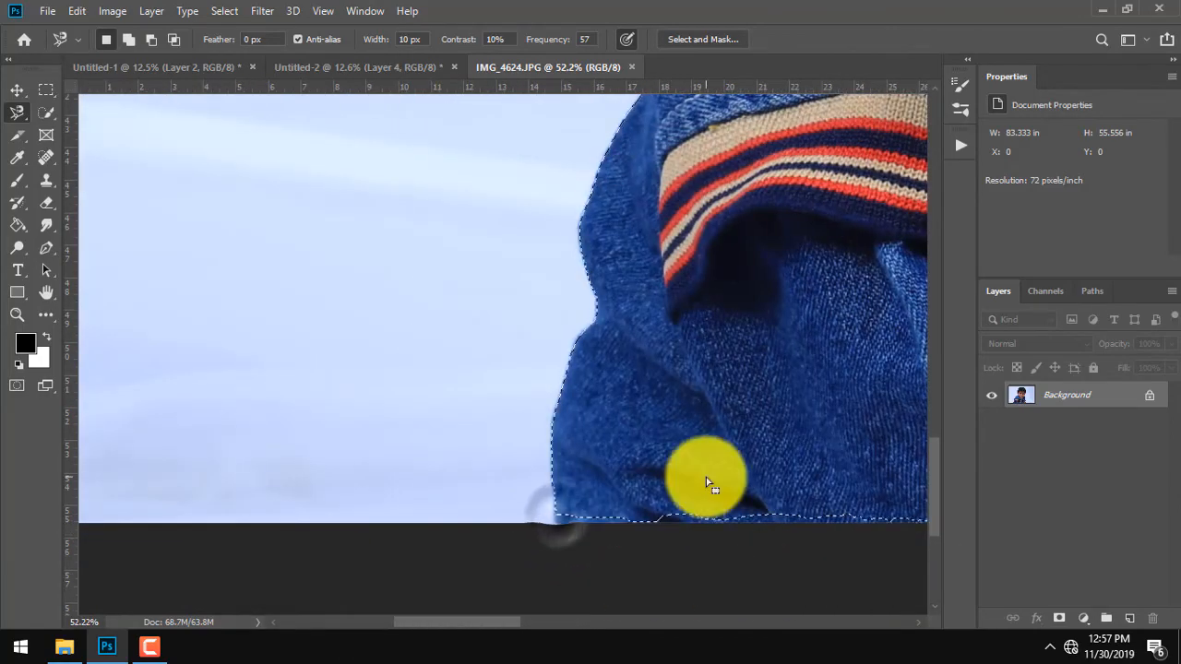
Add the missed patch of hair at the upper left of the boy's head to the selection with the Lasso Tool
scroll(706, 476, "down", 10)
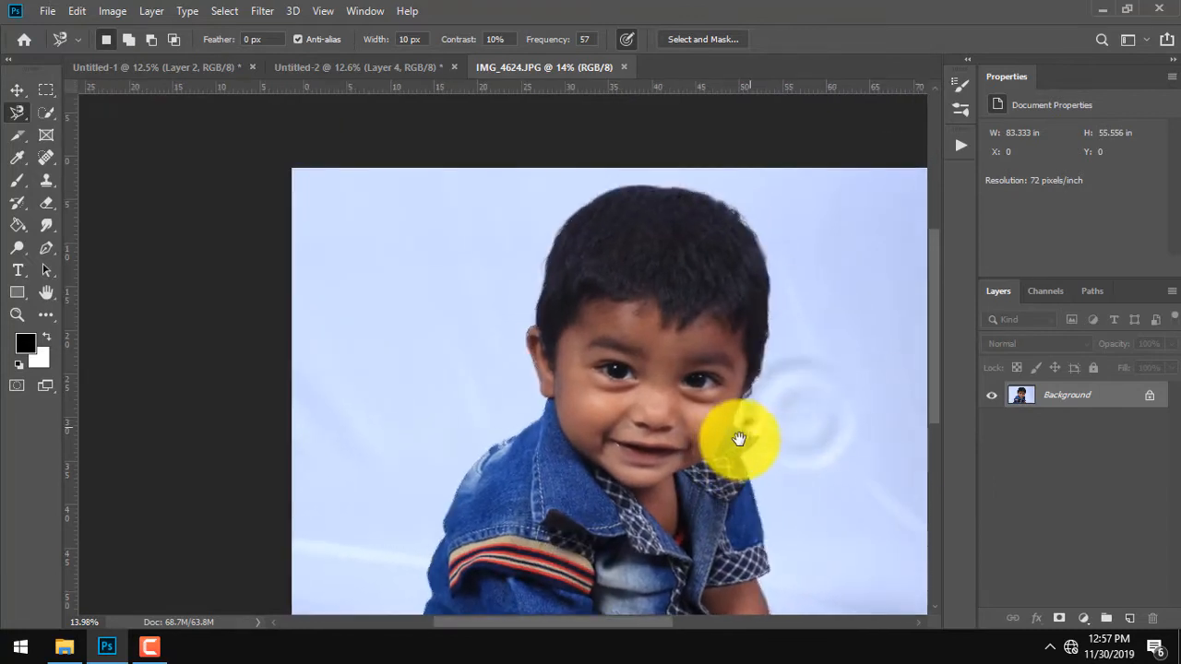
scroll(541, 231, "up", 3)
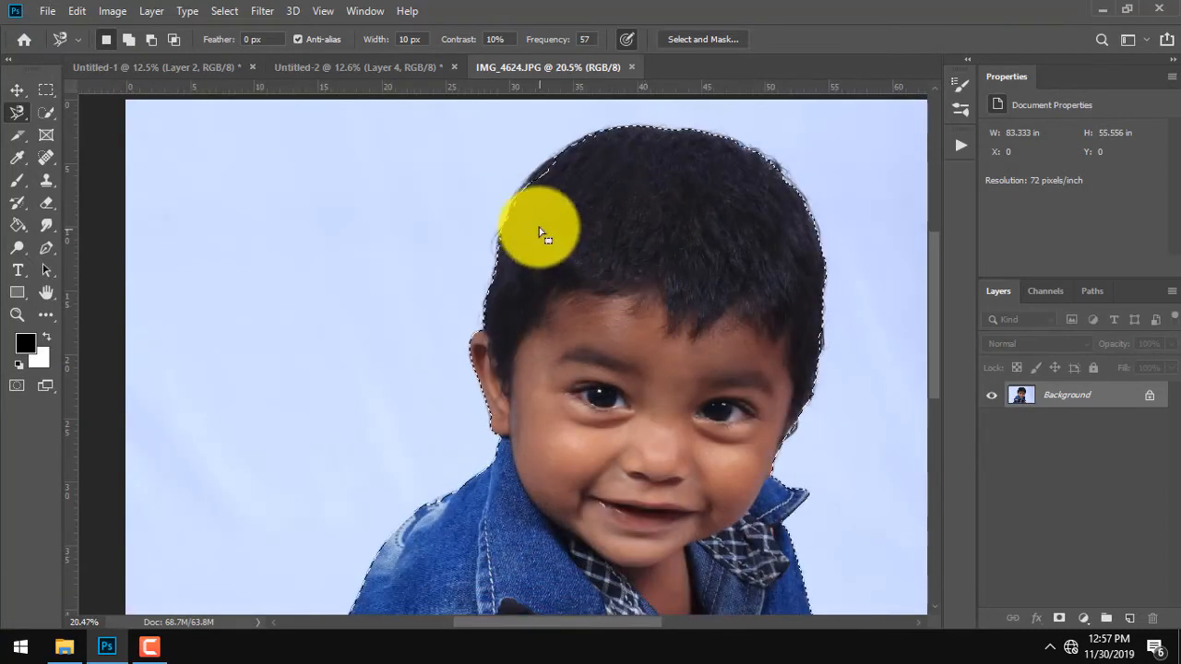
scroll(540, 263, "up", 3)
left_click_drag(517, 480, 515, 488)
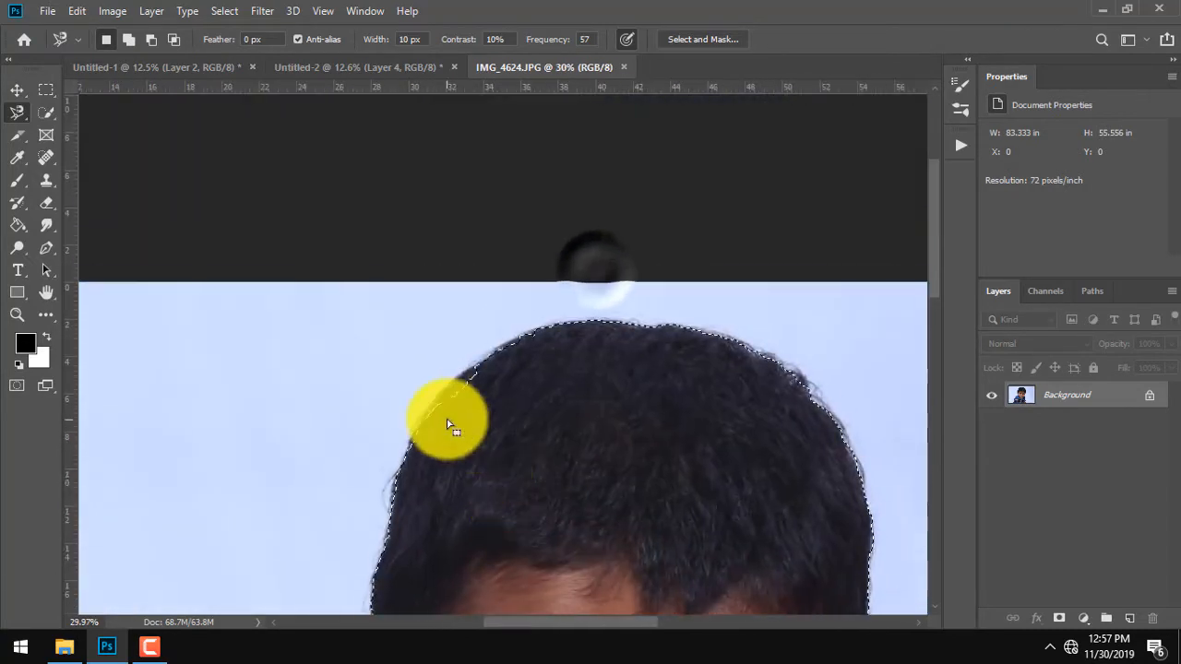
scroll(447, 415, "up", 4)
scroll(470, 437, "down", 2)
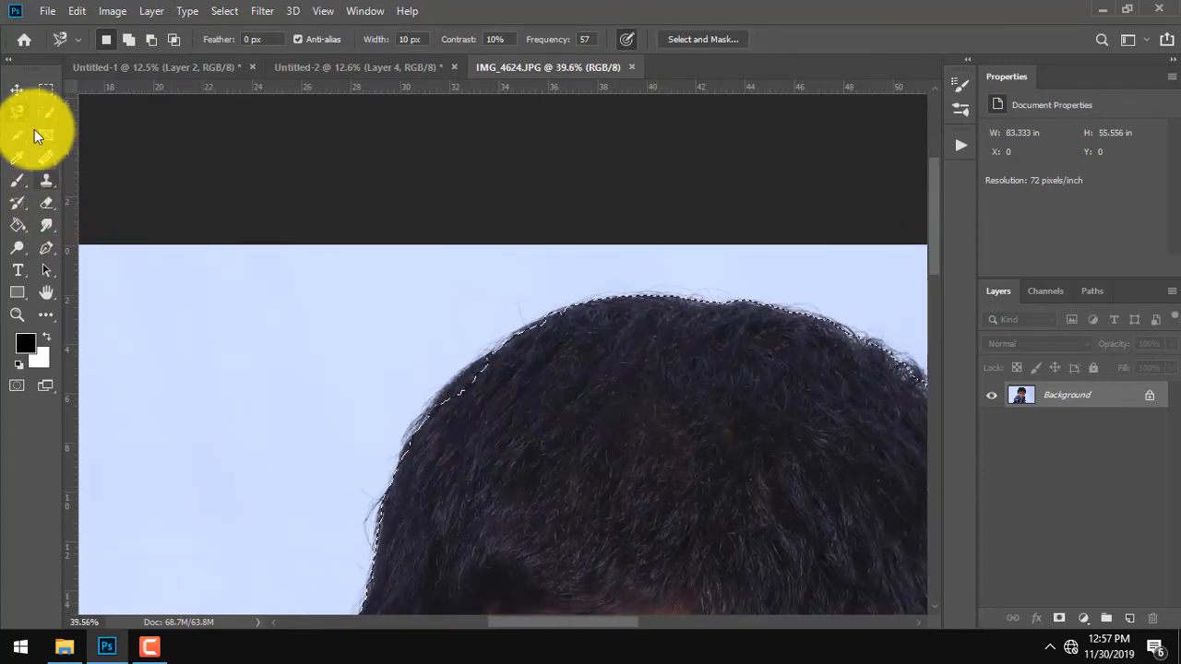
right_click(16, 112)
left_click(86, 116)
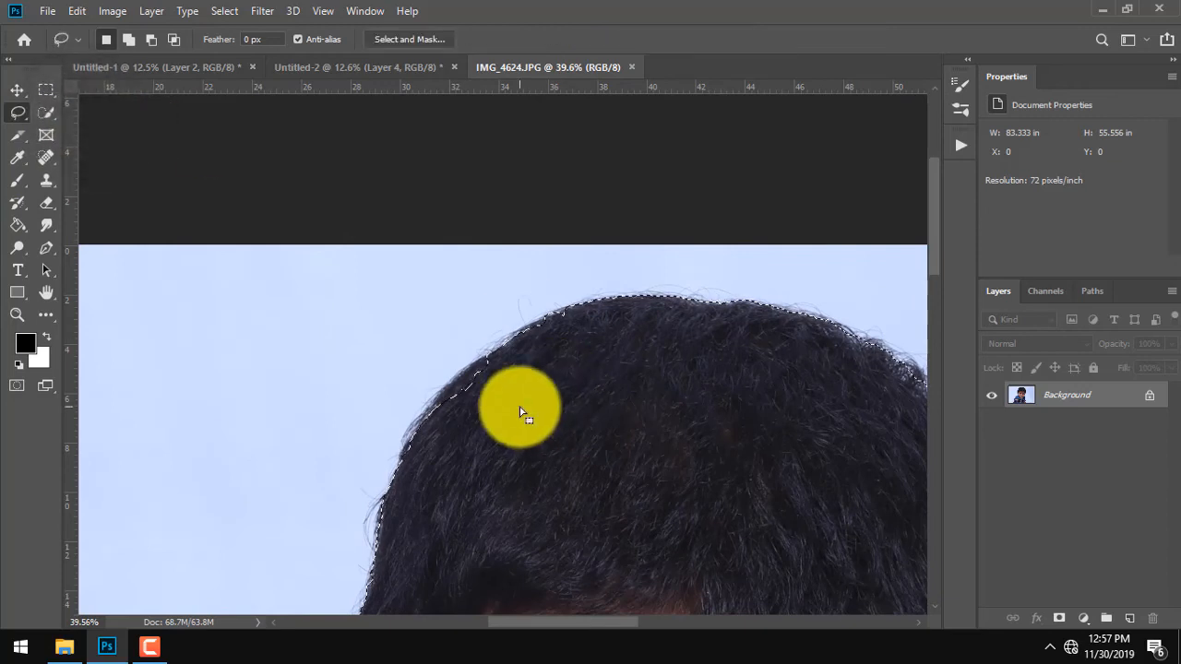
key("shift")
mouse_move(488, 362)
left_mouse_down()
mouse_move(453, 377)
mouse_move(440, 409)
mouse_move(516, 345)
mouse_move(560, 414)
left_mouse_up()
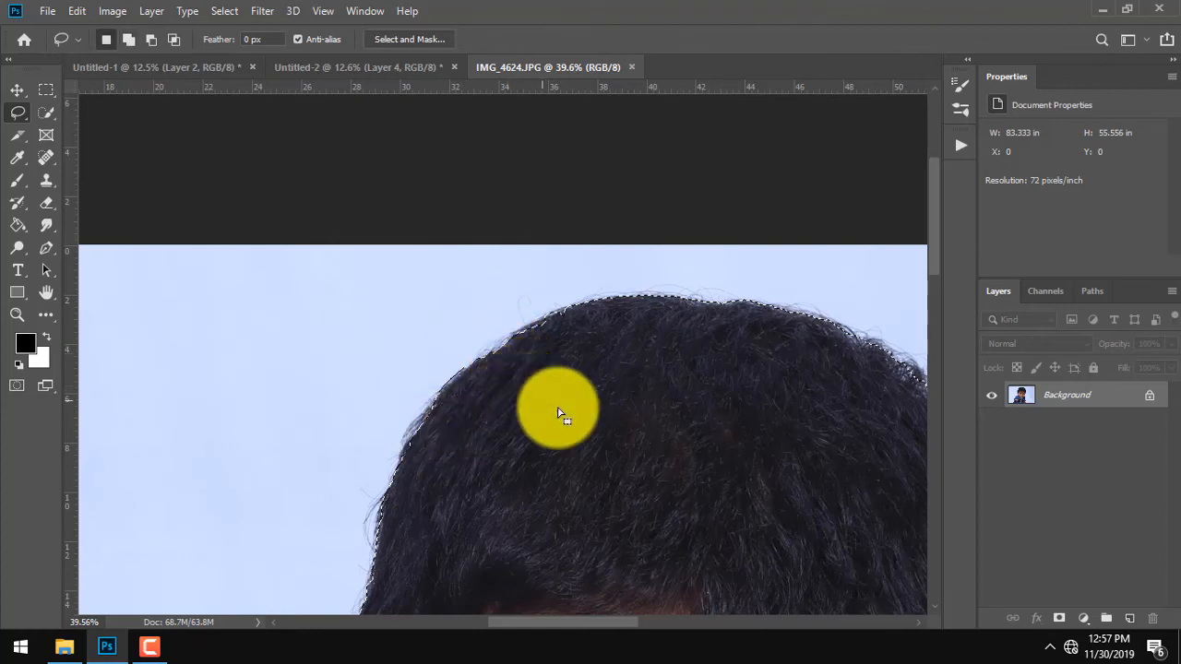
Subtract the stray hair curl and background beside the boy's right-hand temple from the selection with the Lasso Tool
scroll(558, 412, "down", 3)
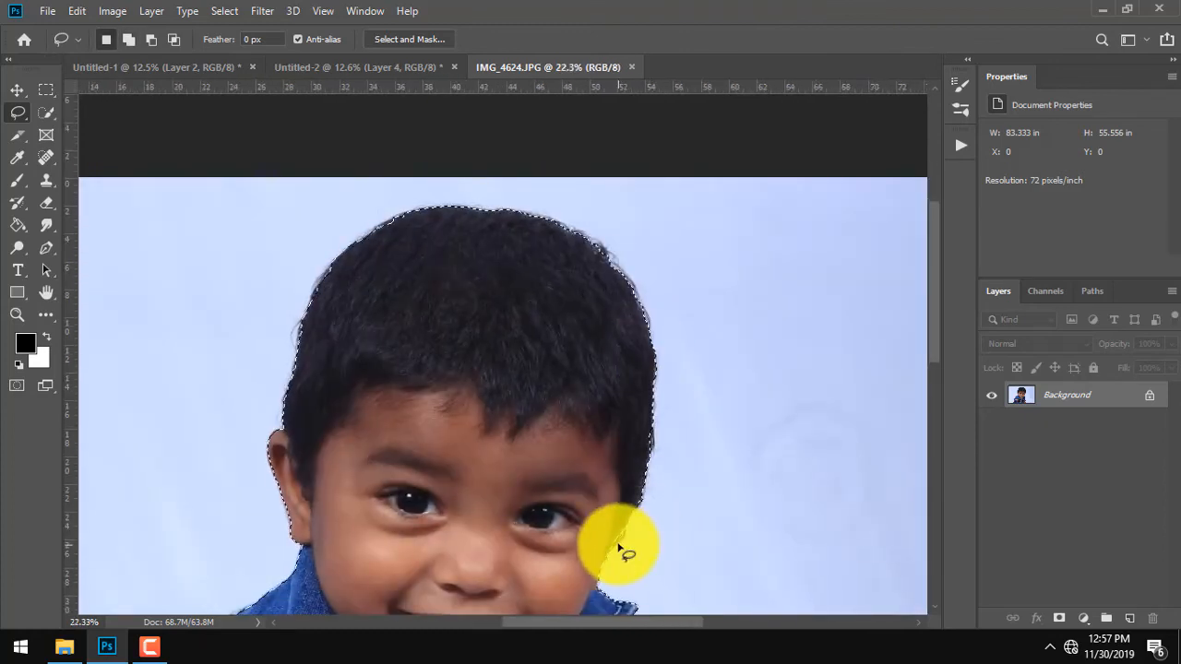
scroll(620, 548, "up", 6)
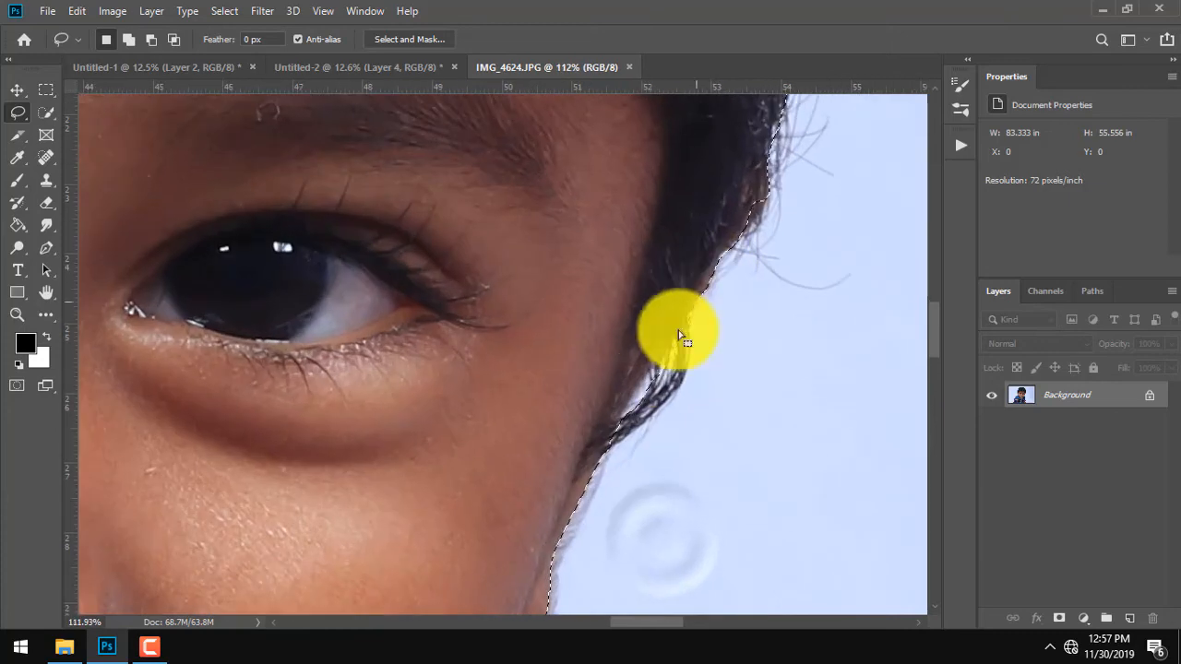
left_click_drag(678, 334, 658, 367)
mouse_move(688, 327)
left_mouse_down()
mouse_move(633, 409)
mouse_move(630, 459)
left_mouse_up()
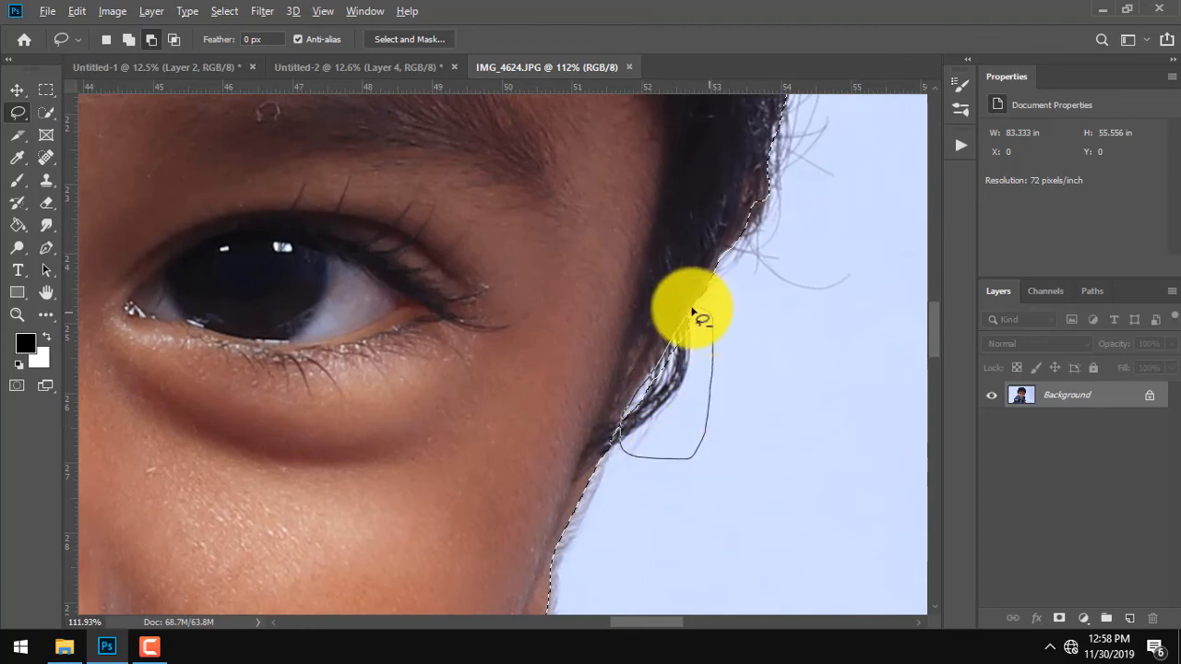
left_click_drag(691, 312, 690, 316)
Check the outline down to the photo's lower edge and feather the boy's selection with a 3.5 pixel radius
scroll(704, 453, "down", 4)
left_click_drag(713, 517, 673, 314)
scroll(614, 567, "down", 3)
left_click_drag(616, 553, 612, 298)
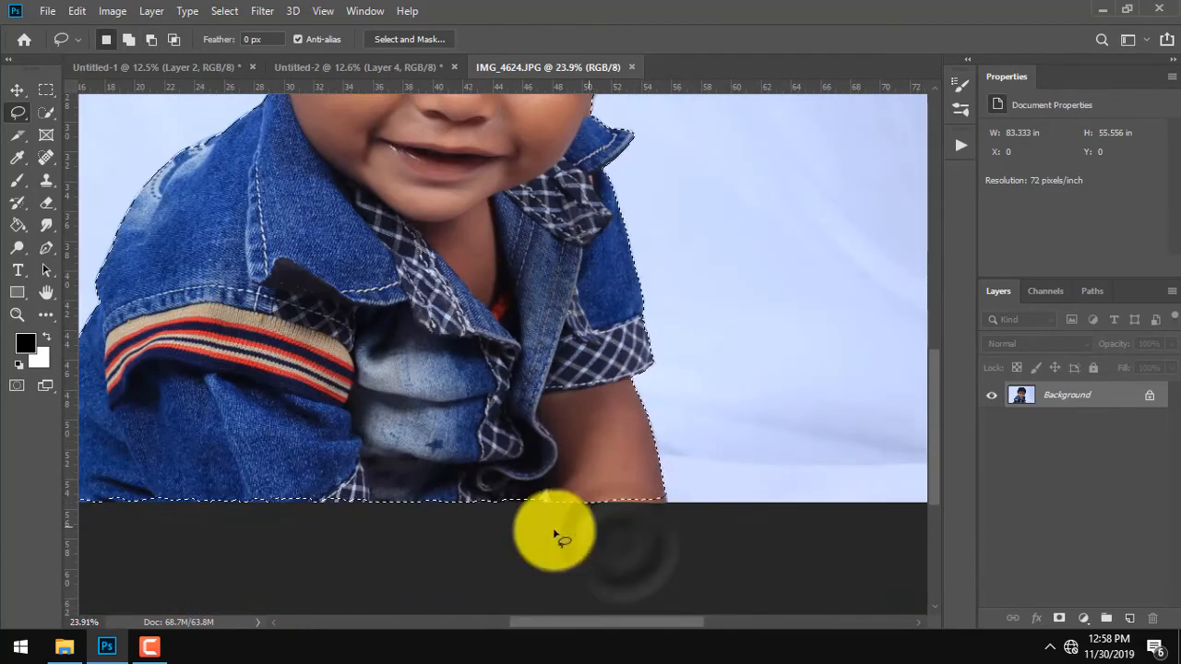
key("ctrl+0")
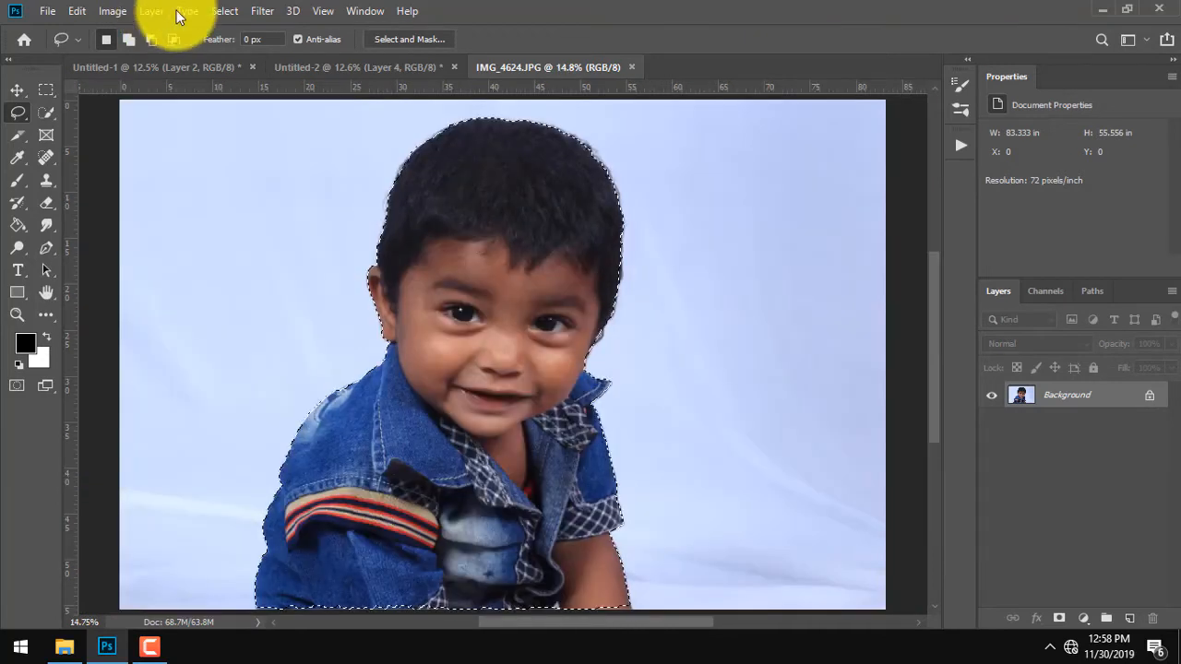
left_click(224, 11)
mouse_move(325, 256)
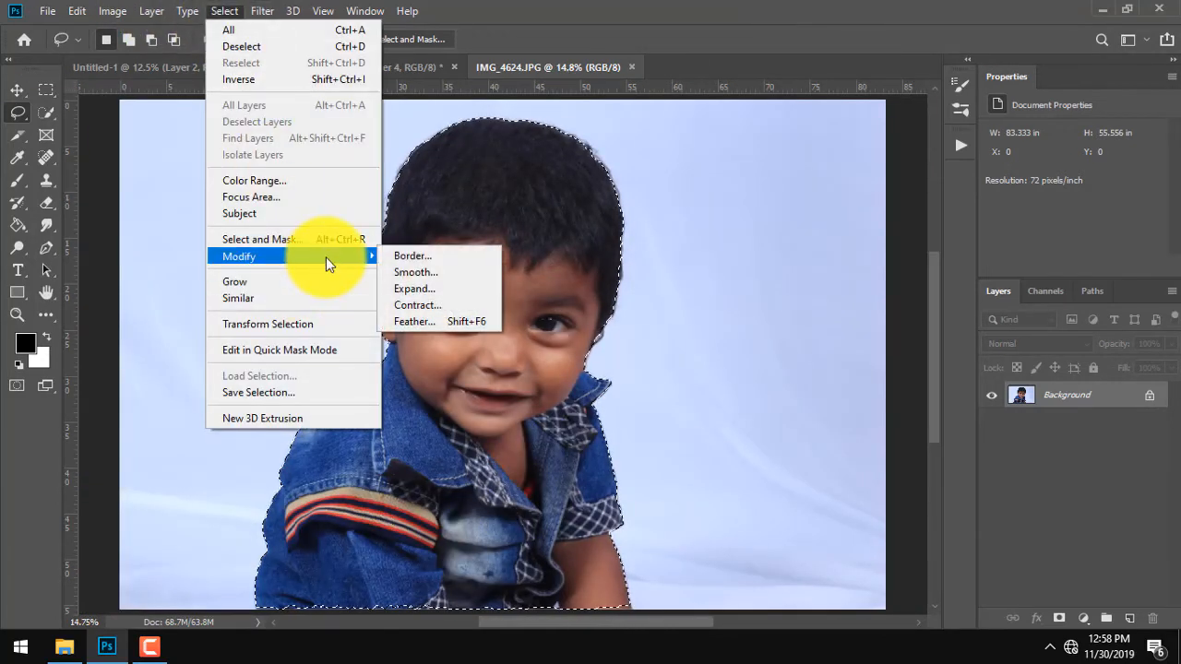
left_click(445, 322)
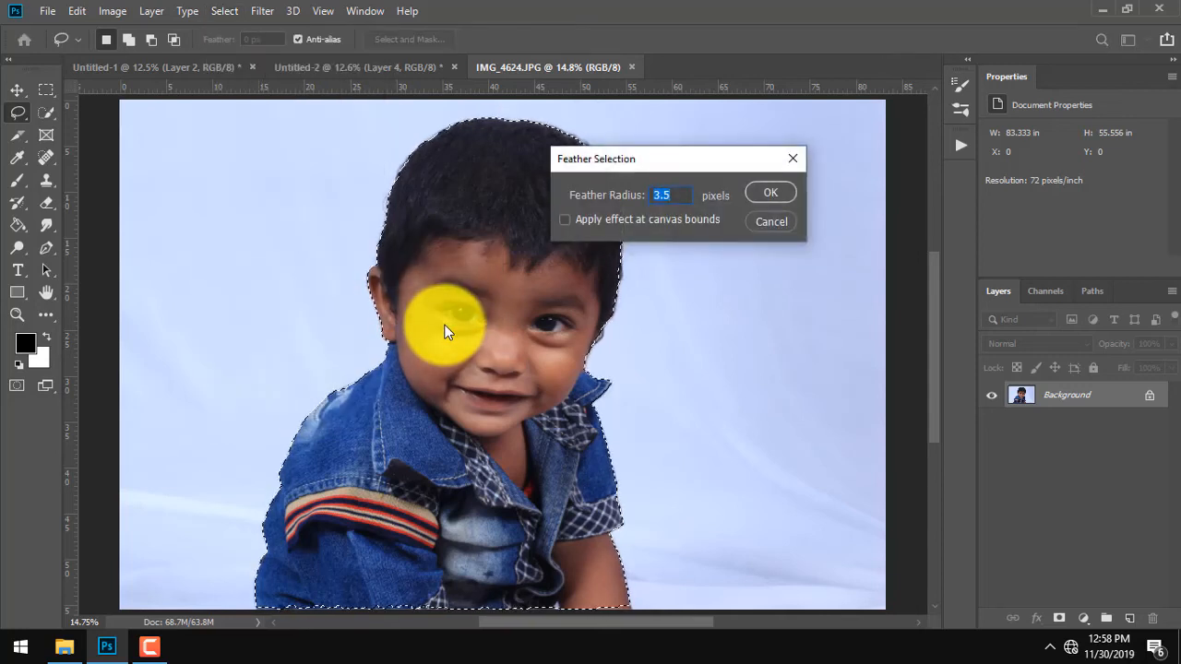
key("Return")
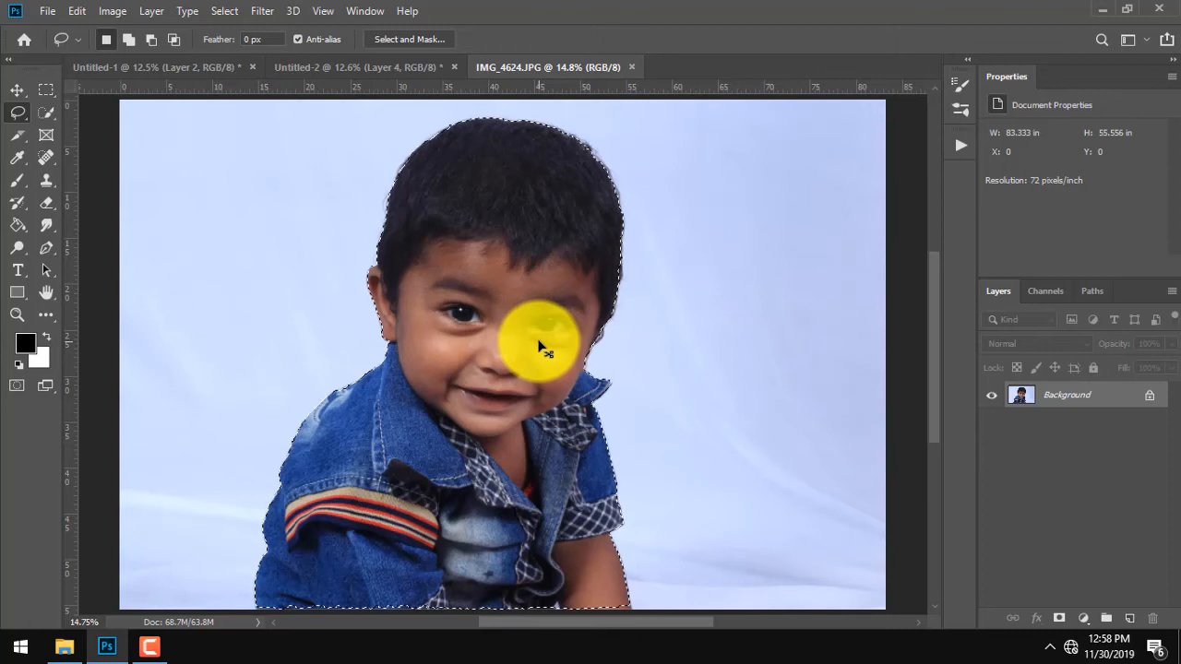
Copy the selected boy and open IMG_4657, the photo of red and green leaves, from the Images folder
left_click(76, 10)
left_click(181, 127)
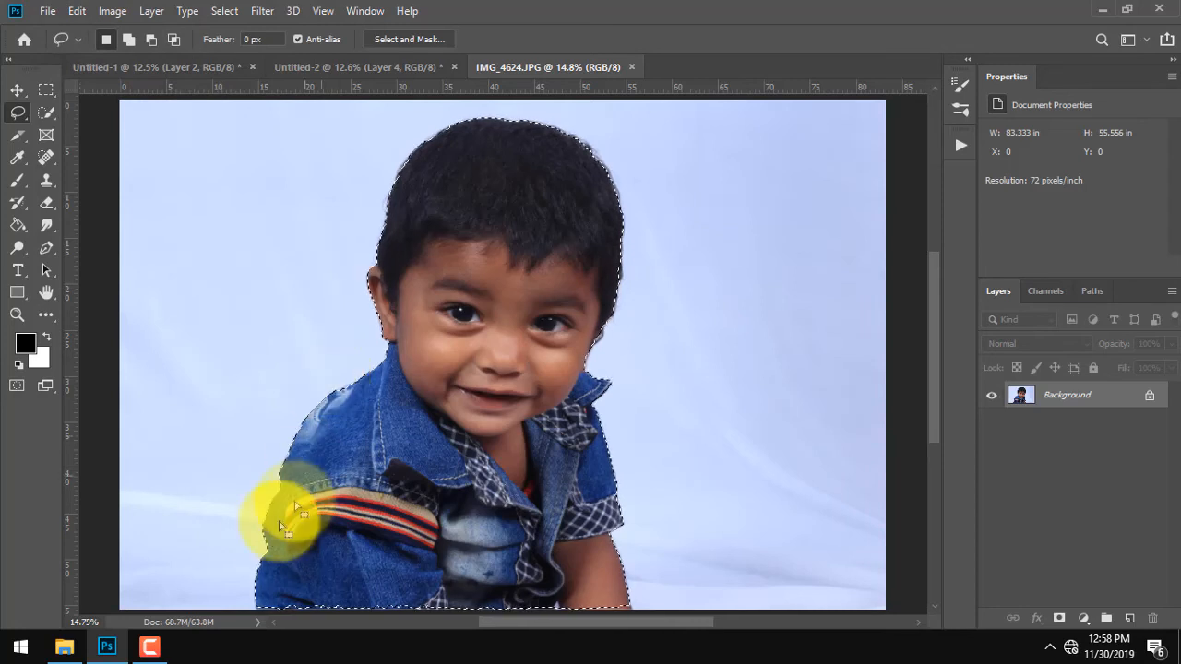
left_click(63, 646)
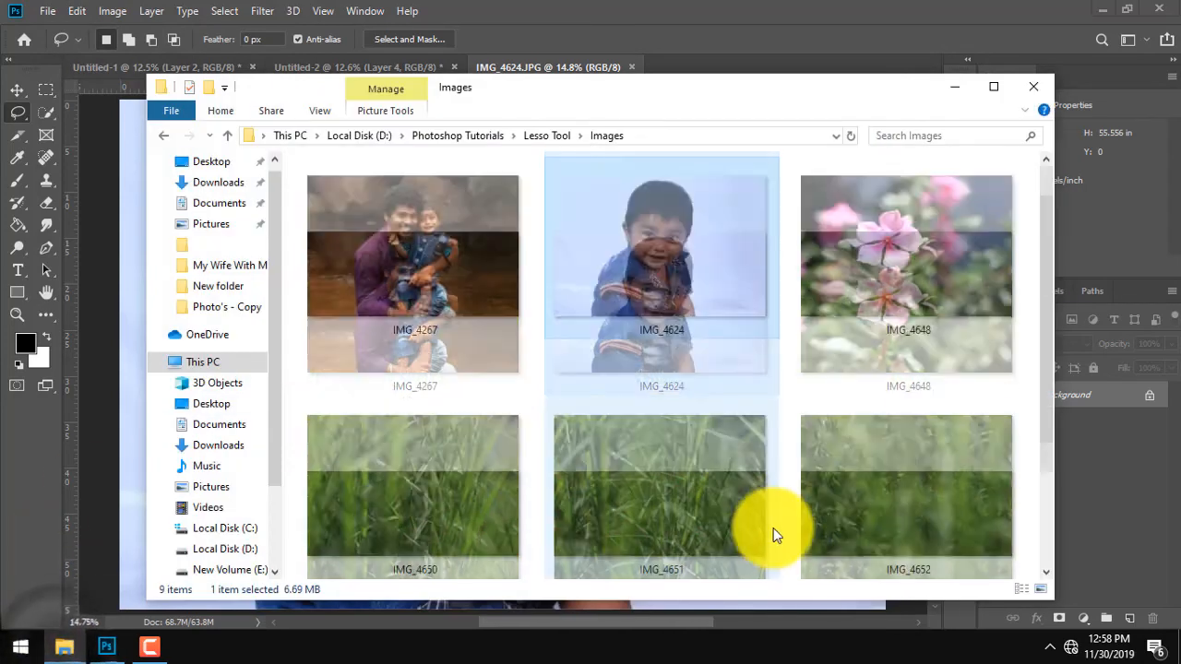
scroll(773, 528, "down", 2)
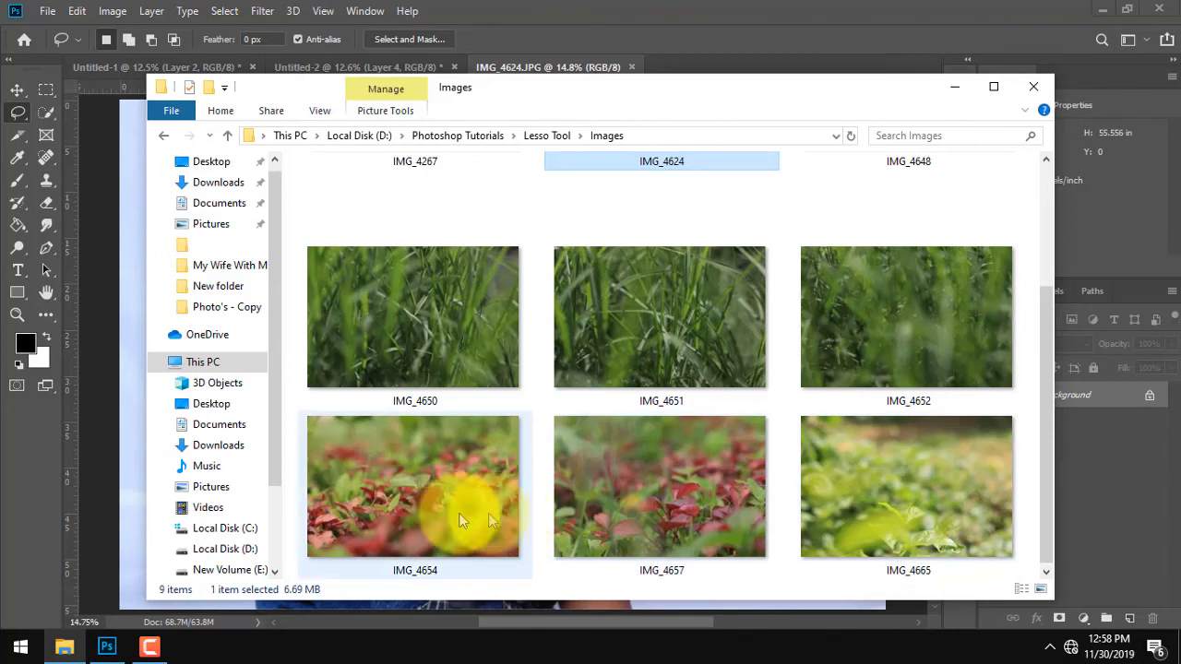
left_click(651, 505)
left_click(456, 509)
left_click(724, 507)
left_click(780, 13)
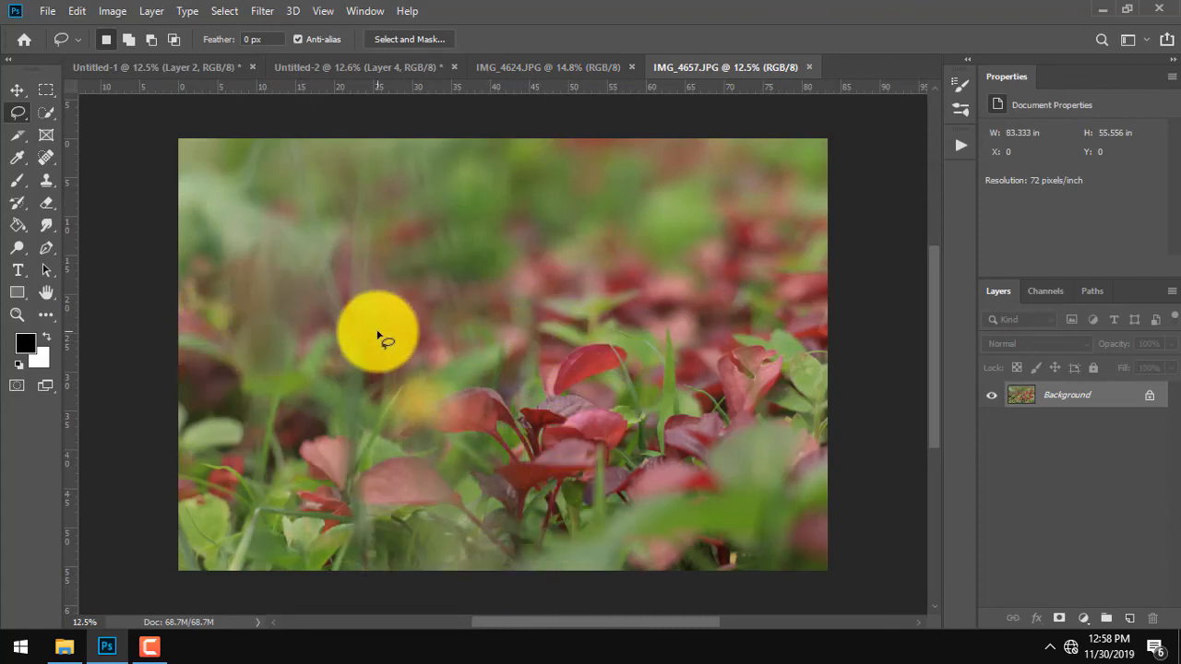
Paste the boy cut-out into IMG_4657.JPG and move it down until its cut lower edge meets the photo's lower edge
key("ctrl+v")
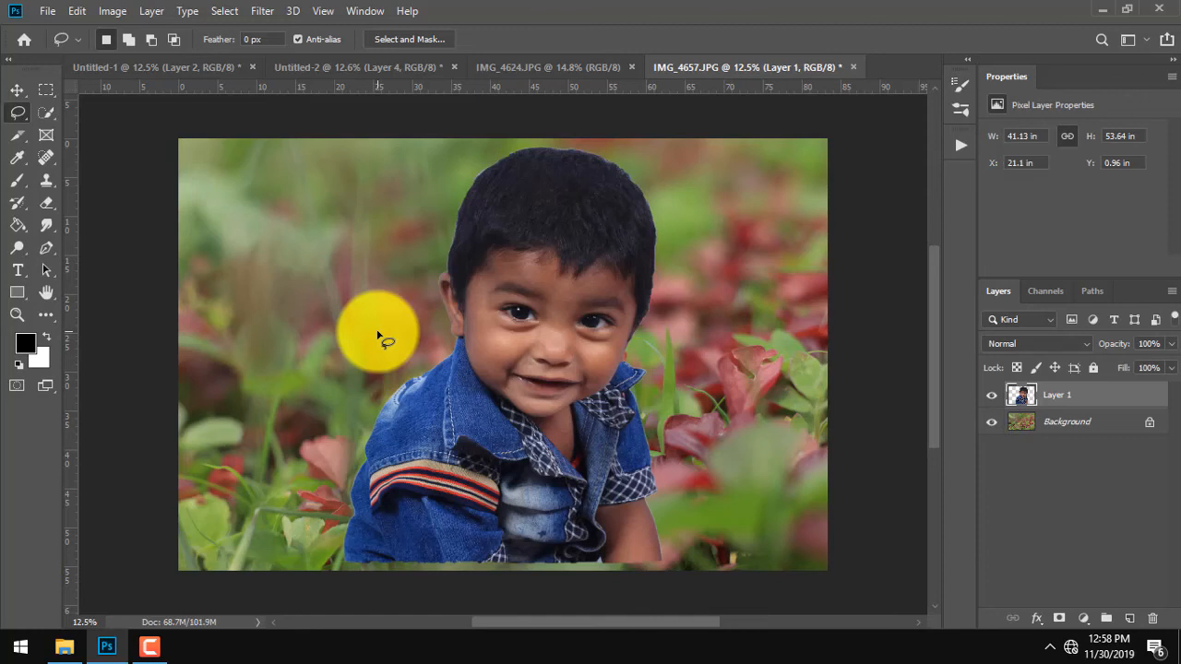
key("ctrl+t")
mouse_move(541, 342)
left_mouse_down()
mouse_move(527, 356)
mouse_move(543, 361)
mouse_move(530, 355)
left_mouse_up()
key("Return")
key("l")
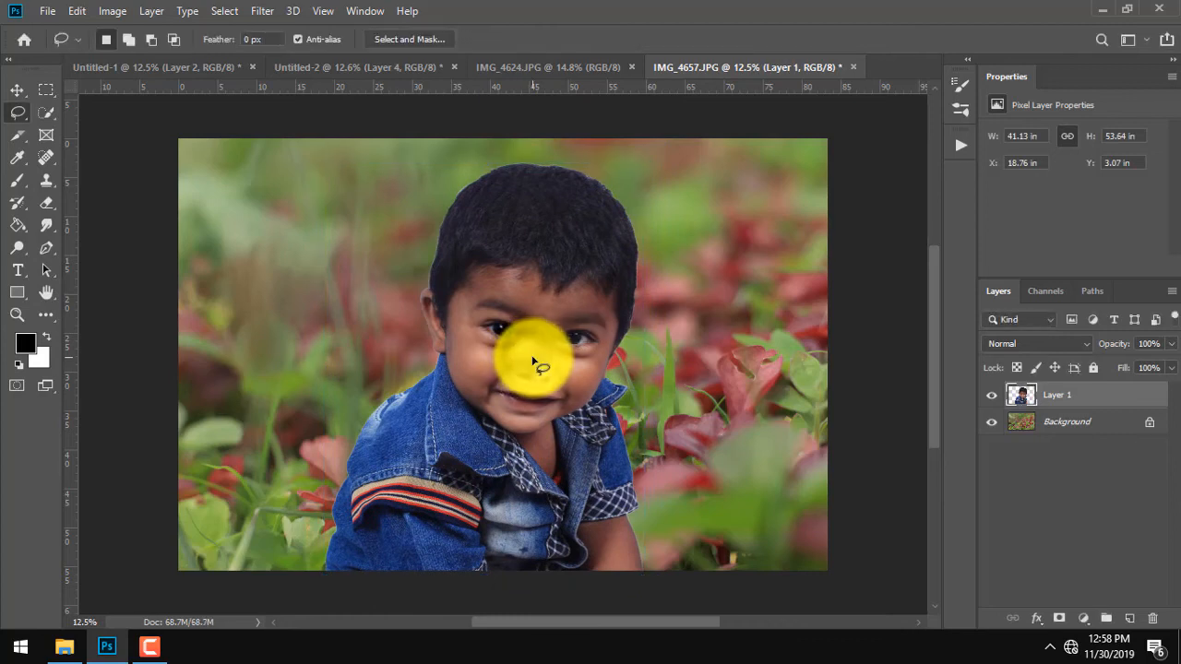
key("v")
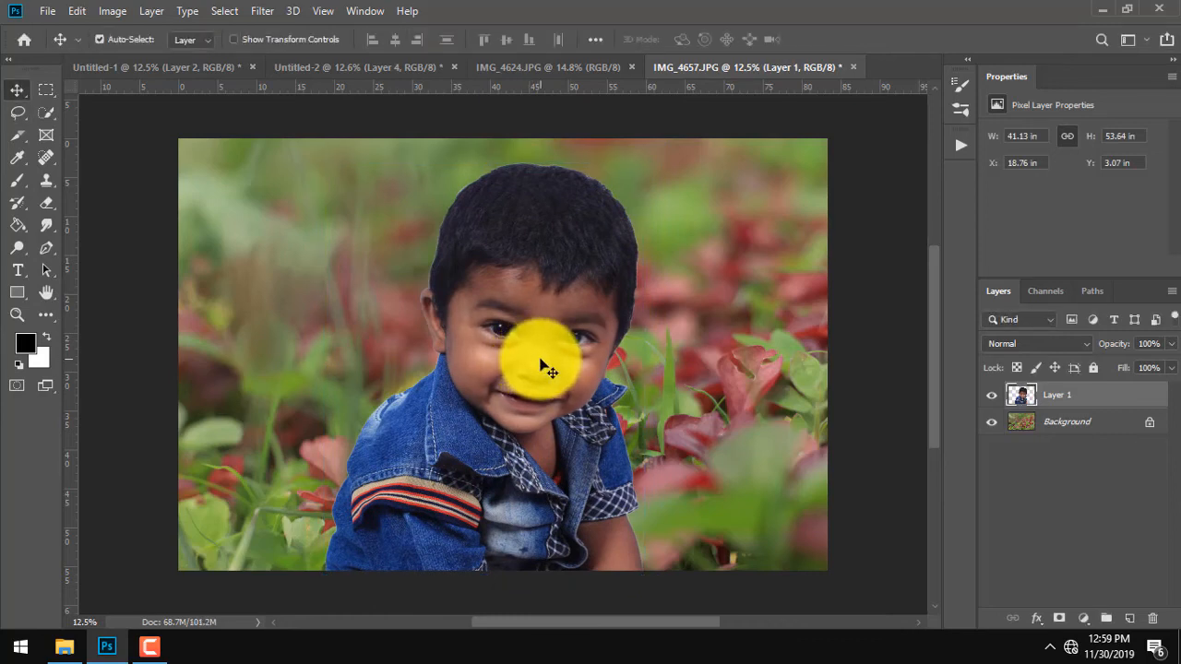
Crop the composite to 18 in wide by 14 in high at 300 px/in with the Crop Tool
left_click(17, 135)
left_click(88, 130)
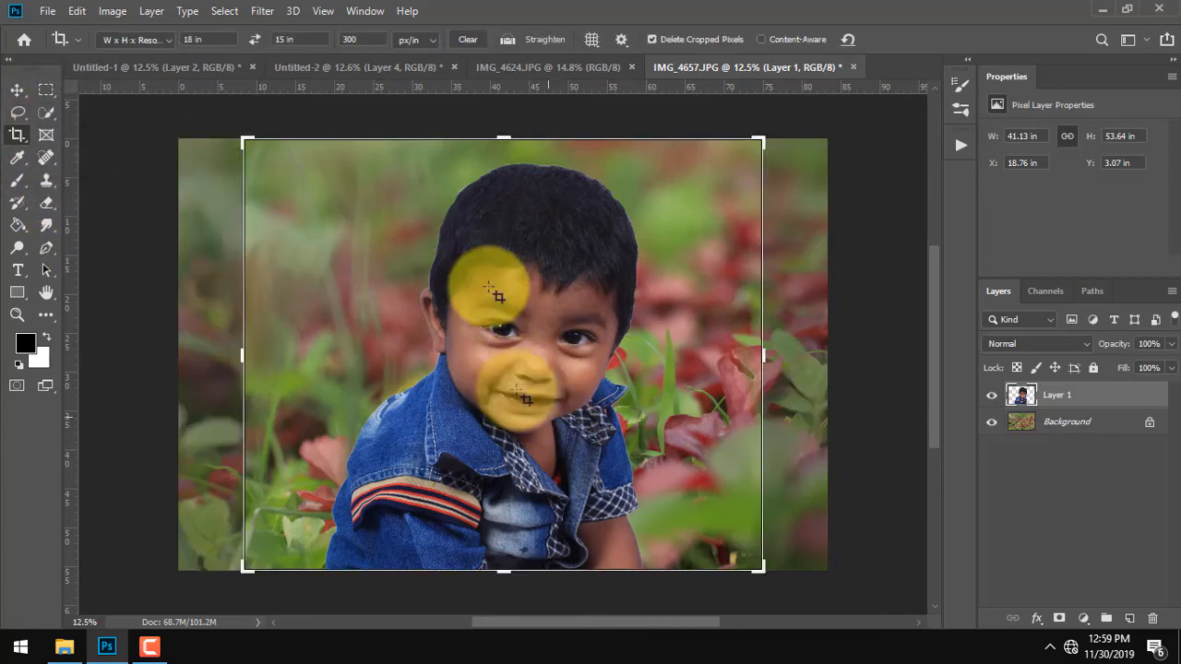
key("Escape")
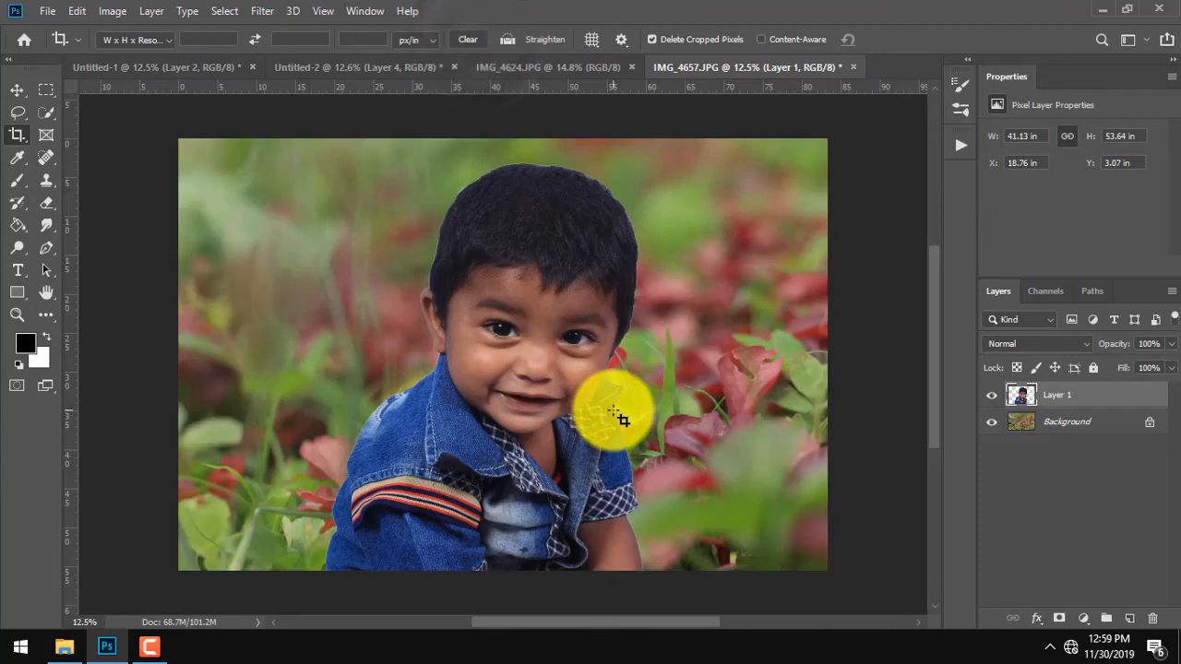
left_click(216, 42)
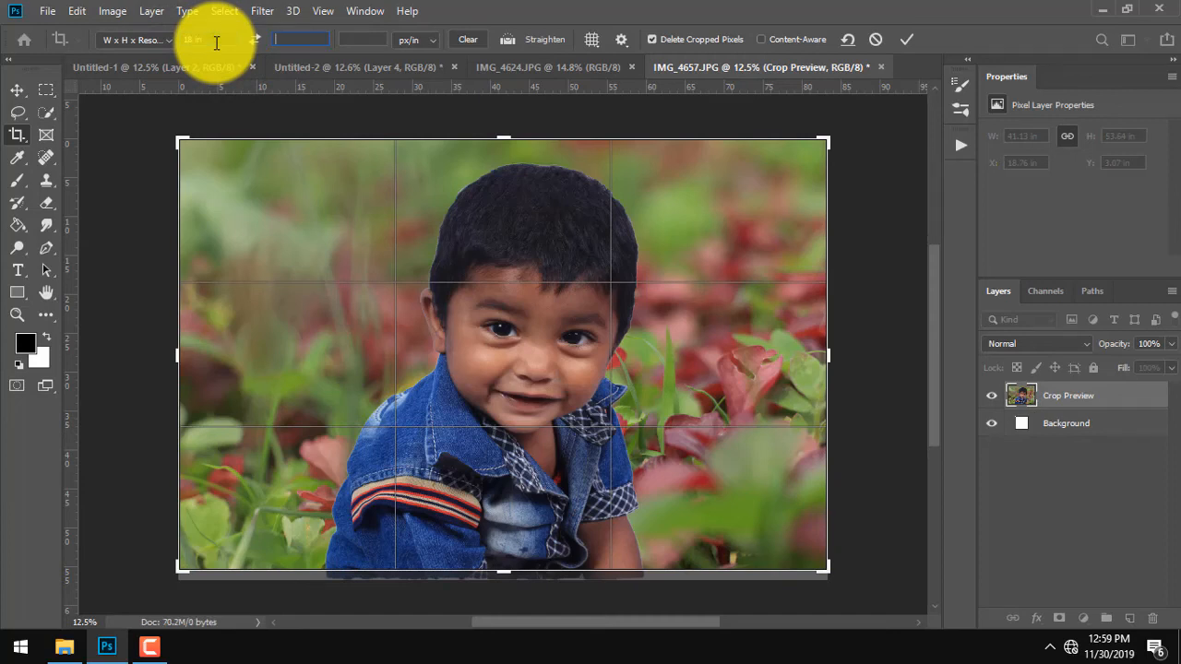
type("14")
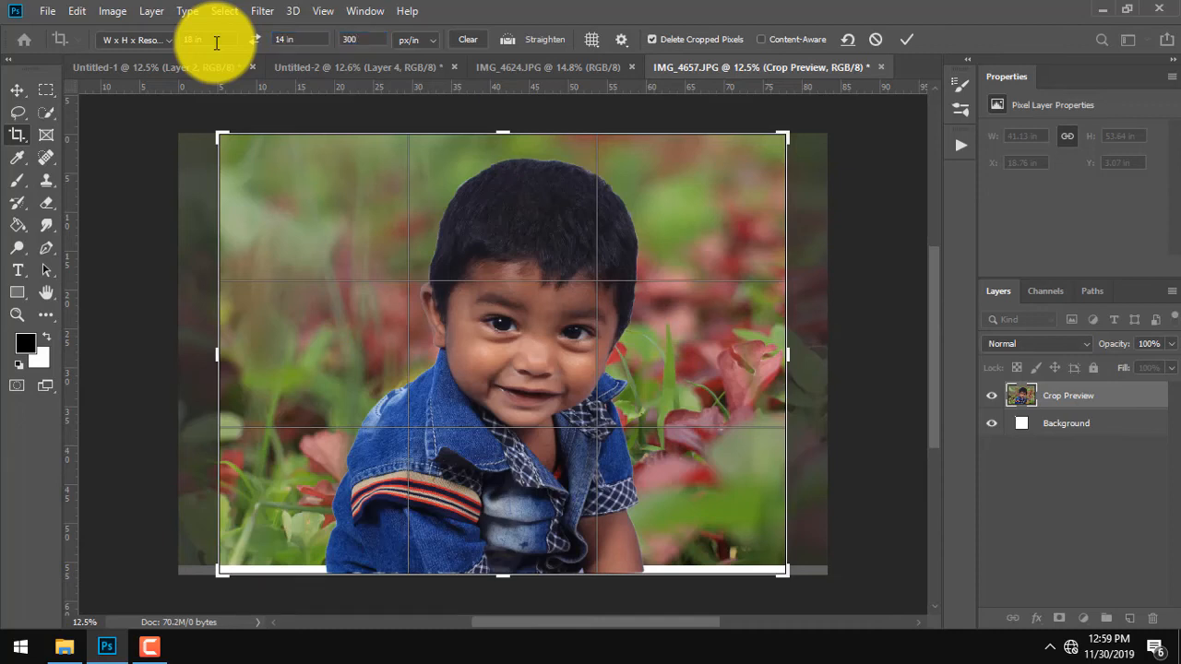
left_click(486, 430)
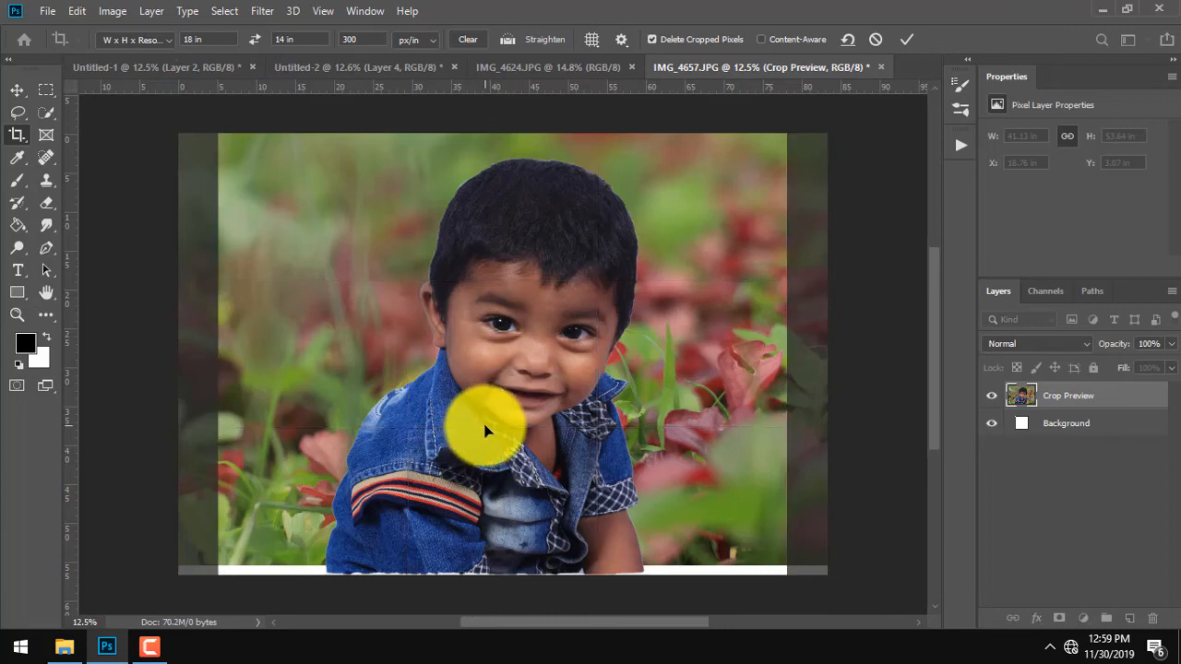
key("Return")
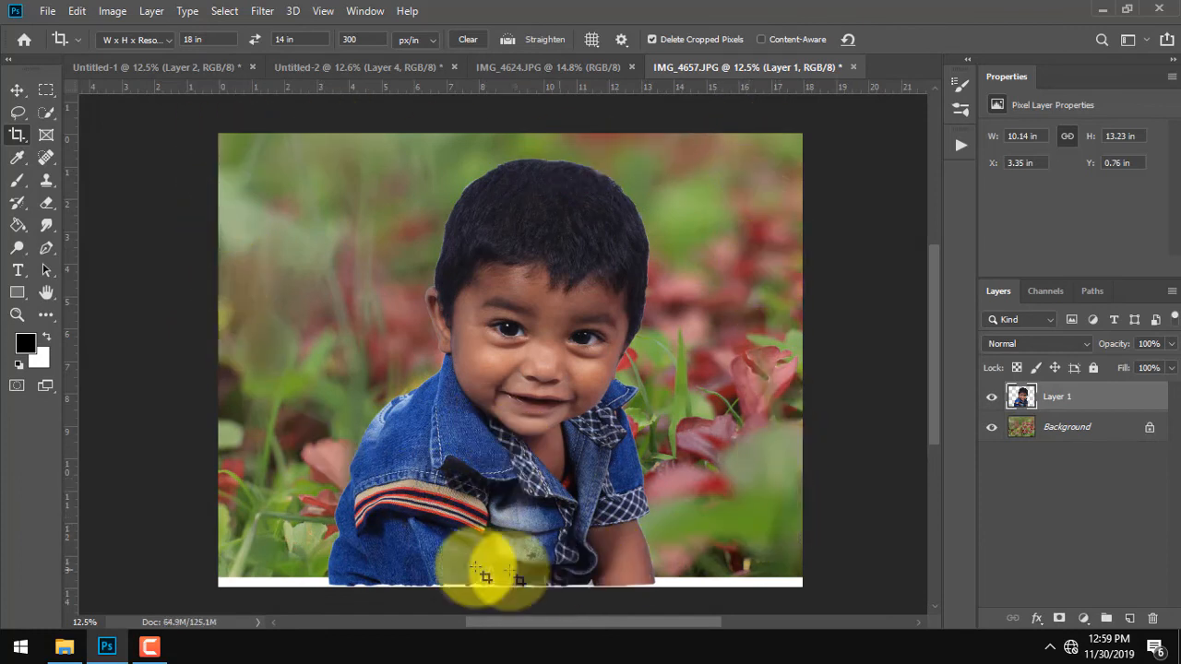
Scale the boy's layer down to about 8.94 × 11.66 in and shift it lower in the picture
key("v")
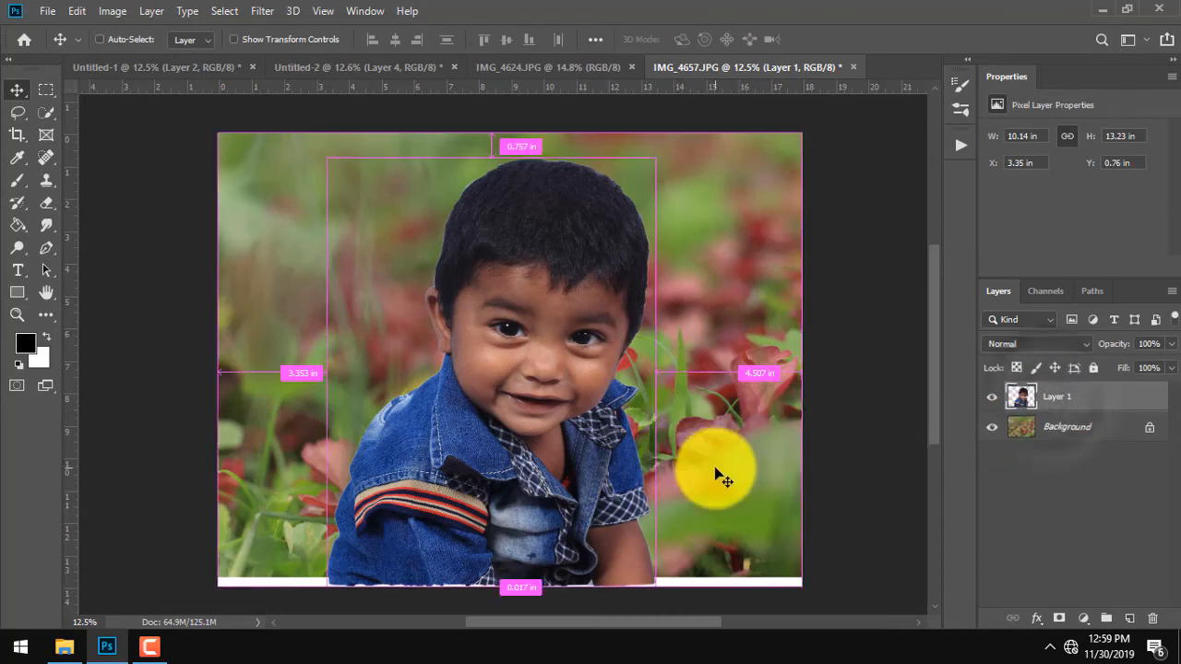
key("ctrl+t")
left_click_drag(656, 158, 635, 183)
left_click_drag(550, 320, 551, 334)
key("Return")
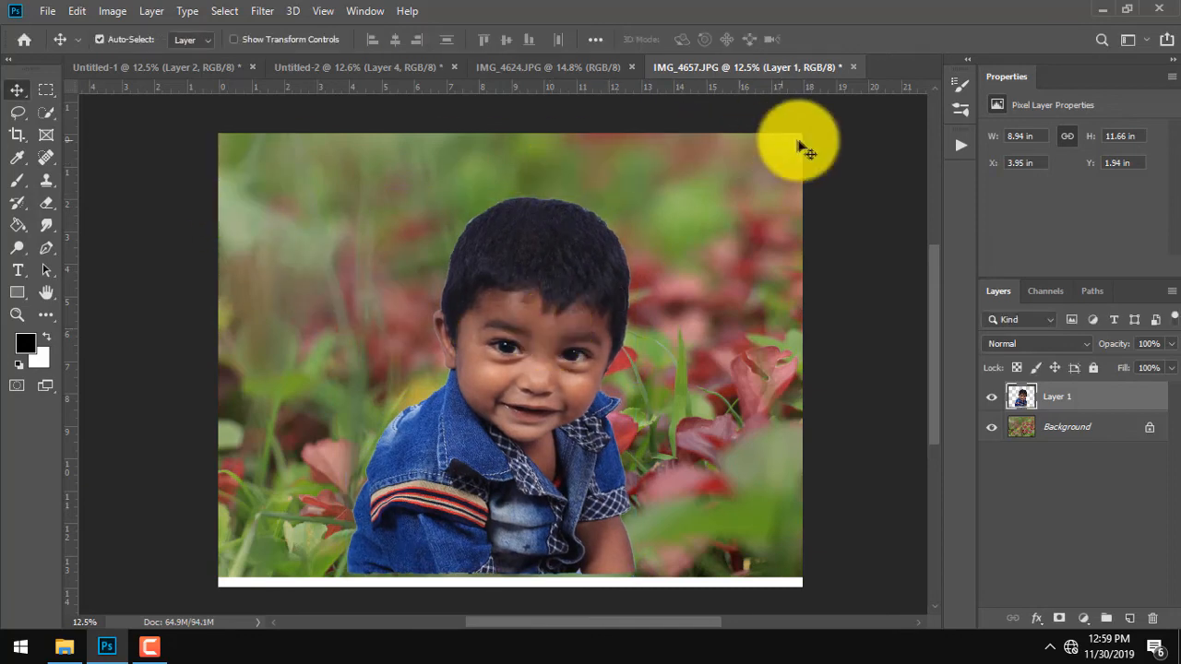
Draw a rectangular marquee about 1 in inside the canvas edges and invert it to select the surrounding border
key("m")
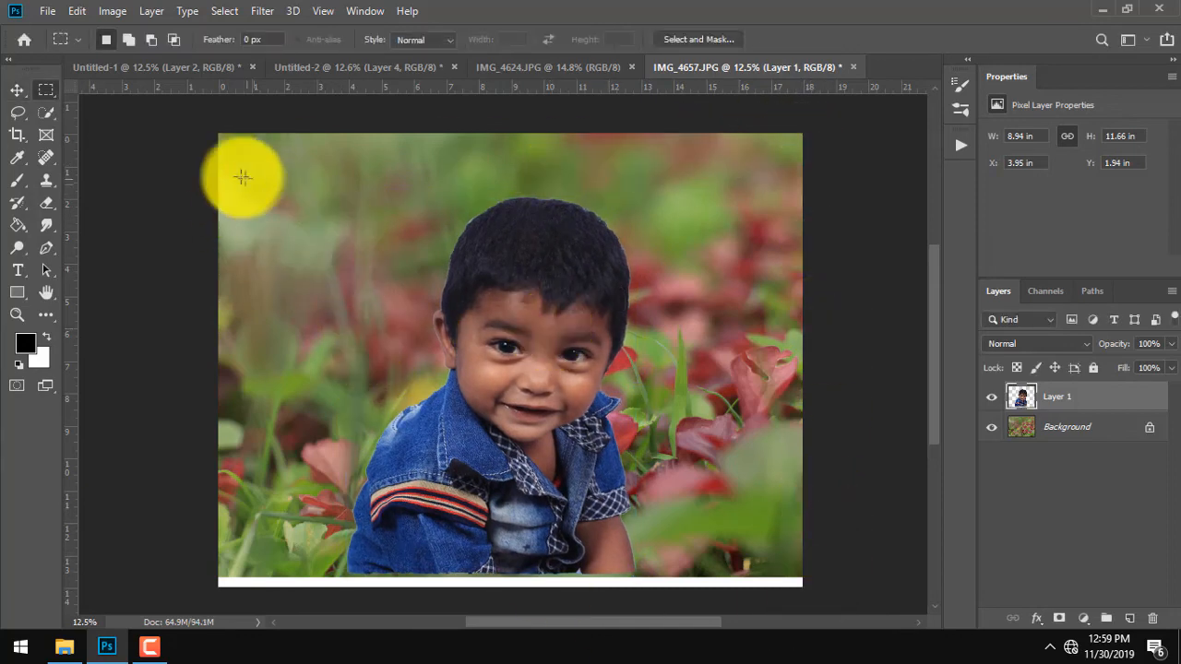
right_click(43, 89)
left_click(126, 89)
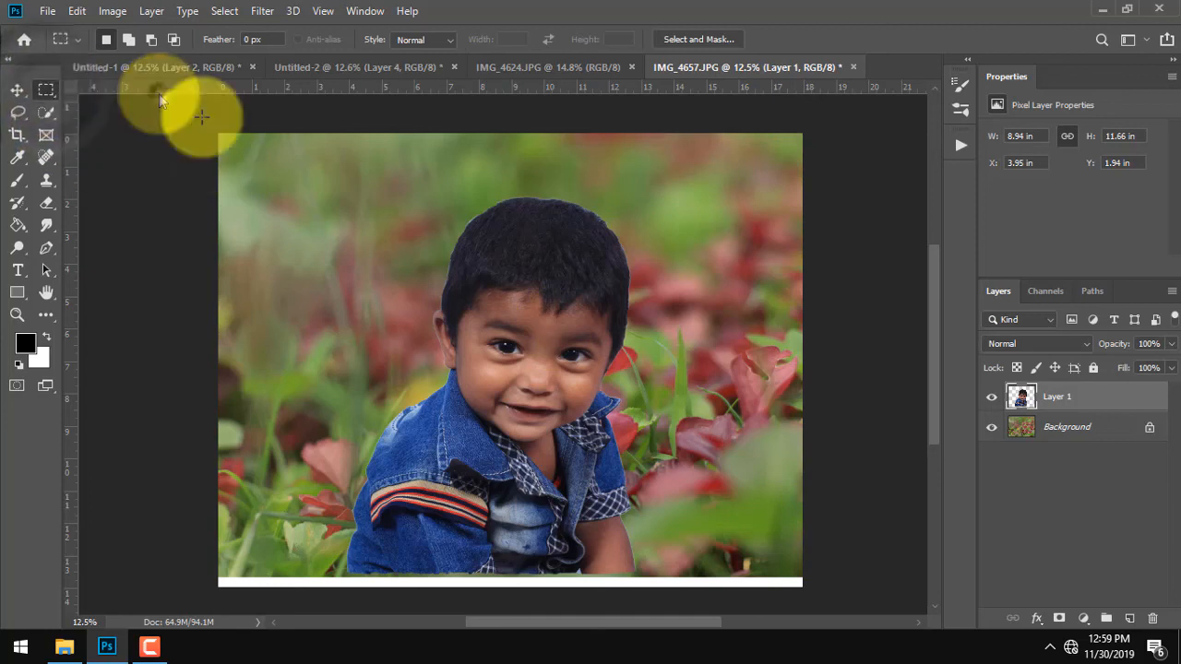
left_click_drag(256, 174, 762, 542)
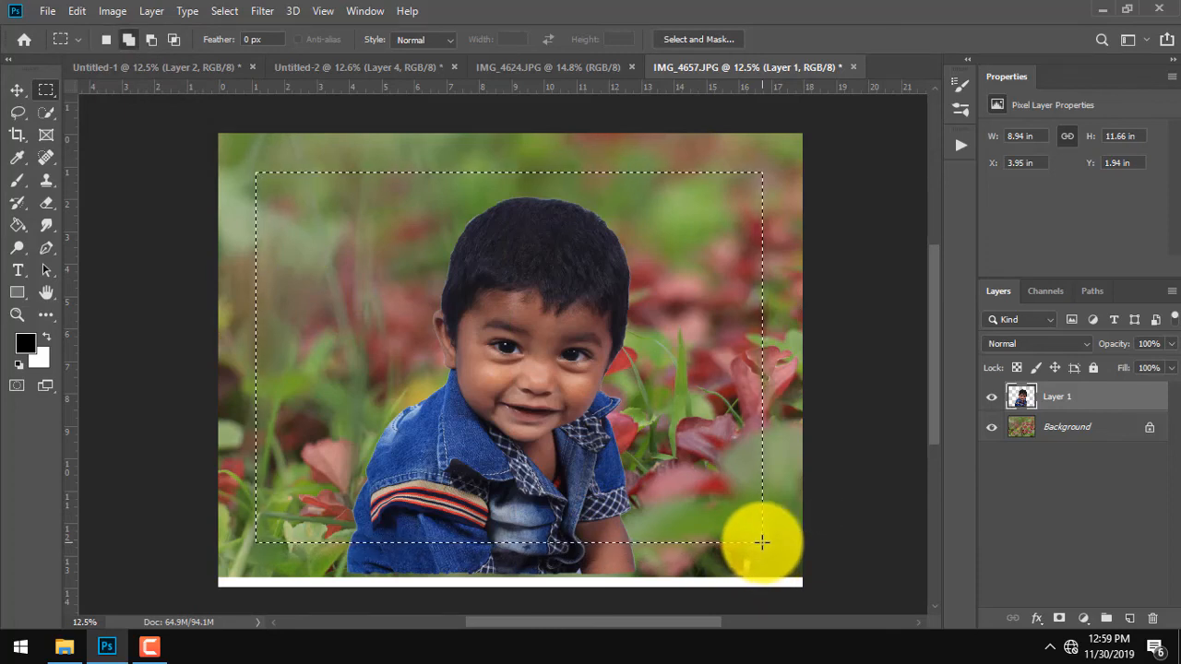
key("ctrl+shift+i")
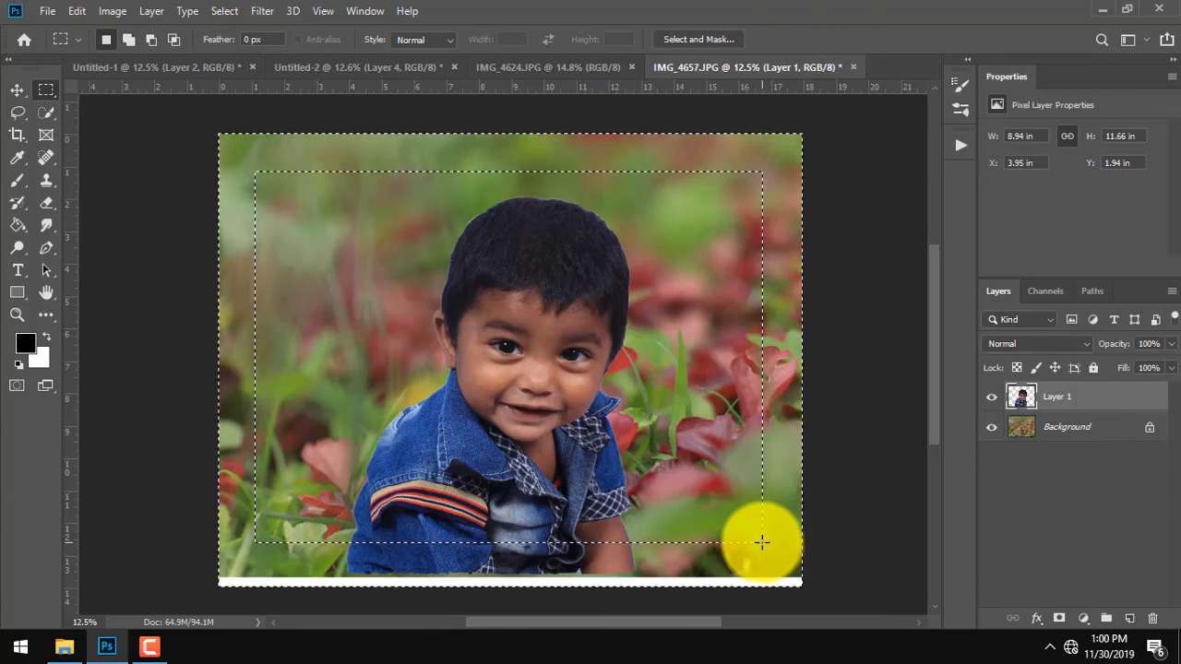
Add a new layer, fill the selected border with white as a frame, and deselect
key("ctrl+shift+alt+n")
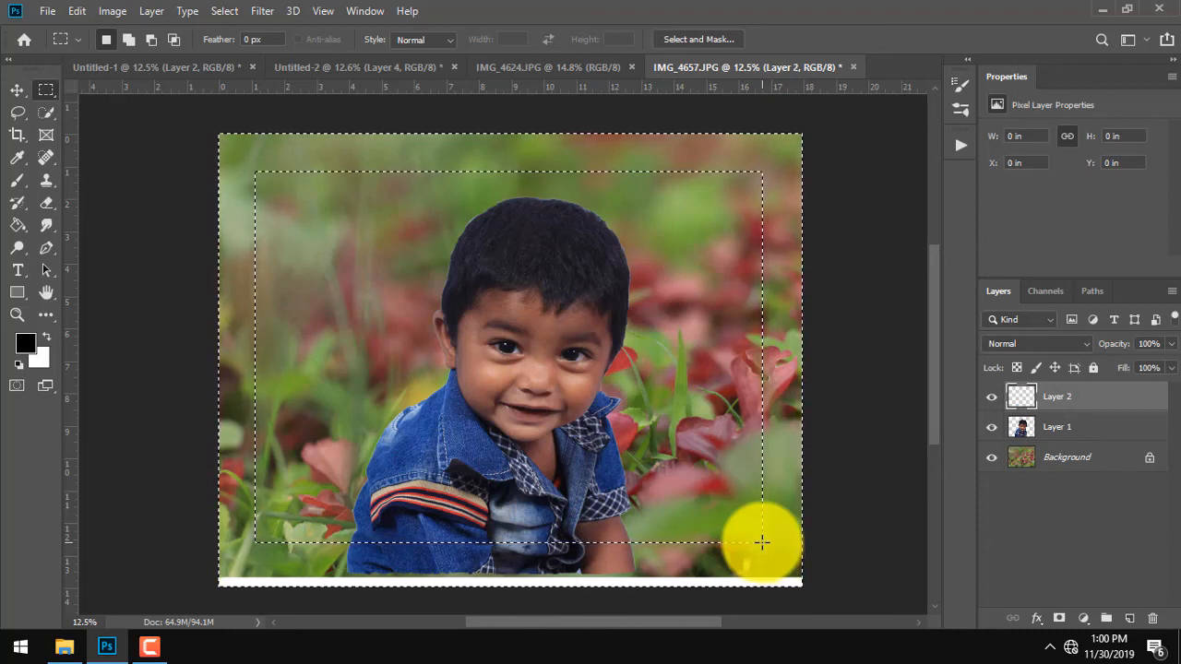
key("ctrl+BackSpace")
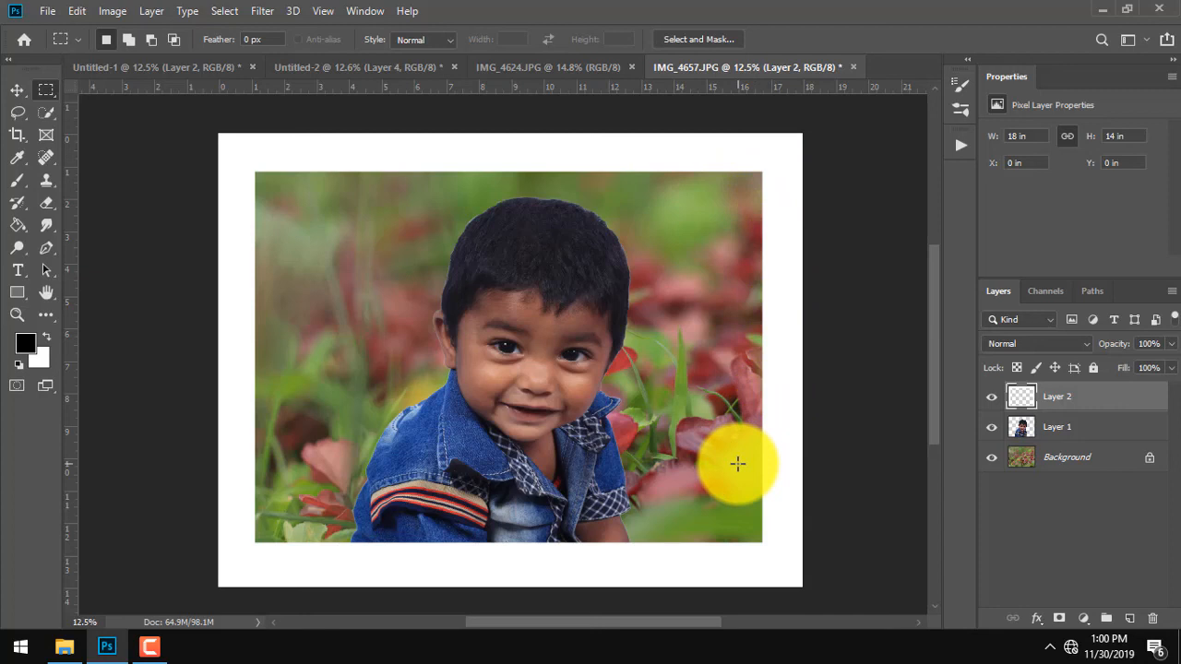
scroll(737, 464, "down", 1)
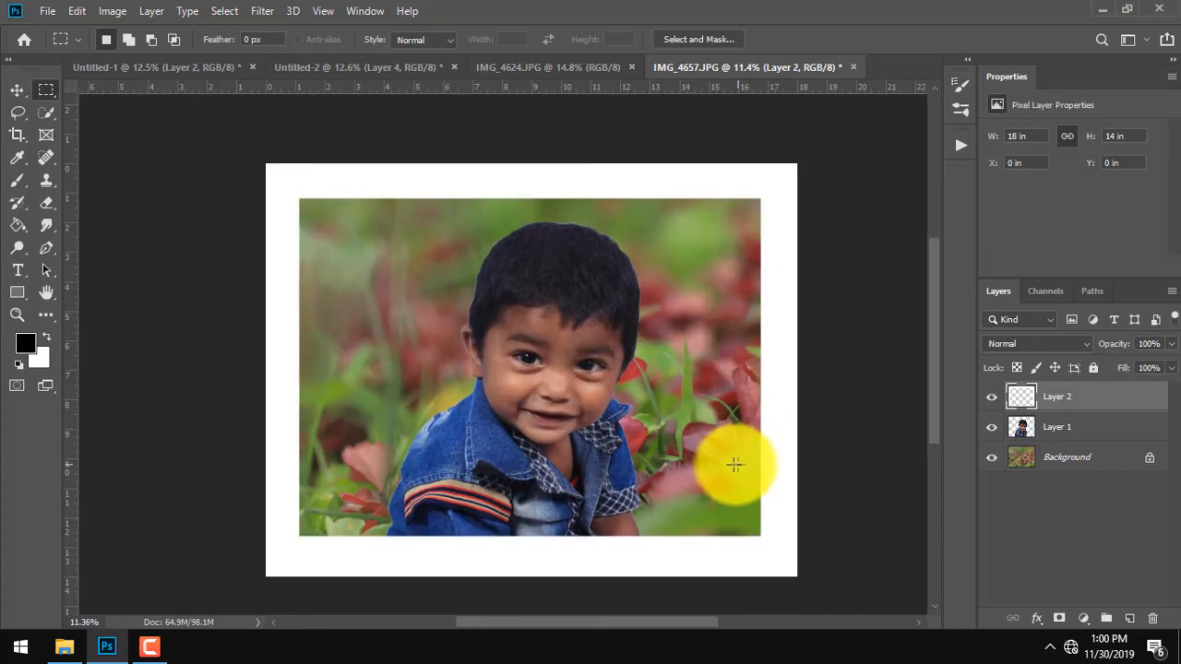
Close IMG_4624.JPG and review the composites in Untitled-1, Untitled-2 and IMG_4657.JPG
left_click(635, 69)
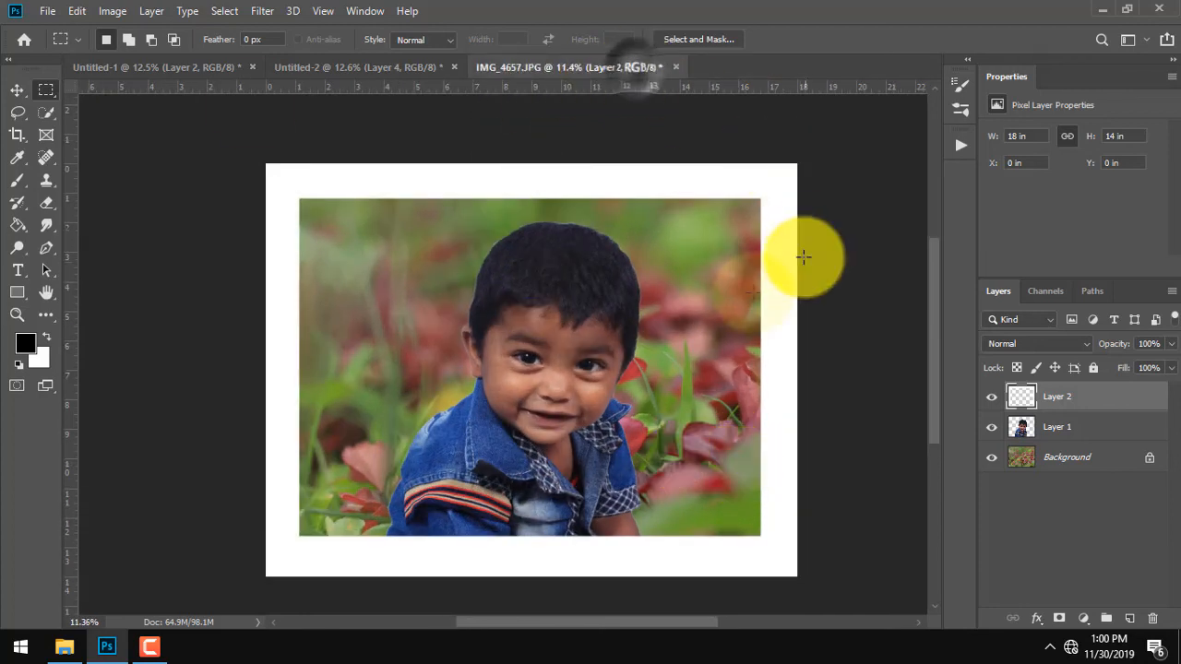
left_click(99, 62)
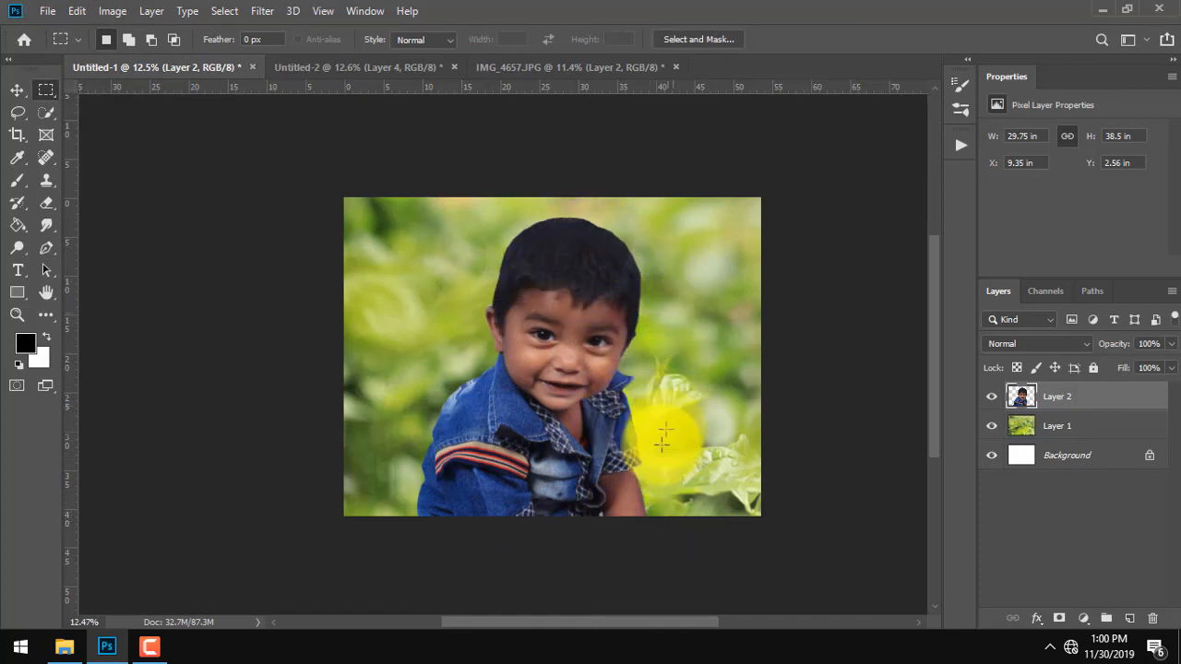
left_click(380, 73)
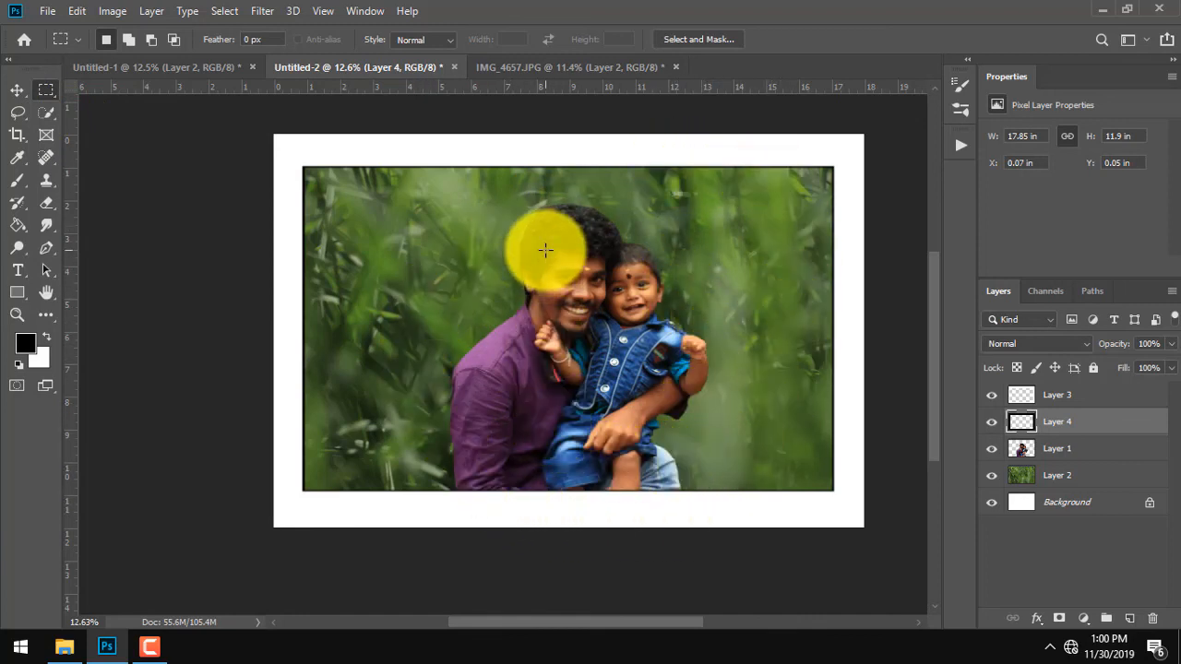
left_click(601, 67)
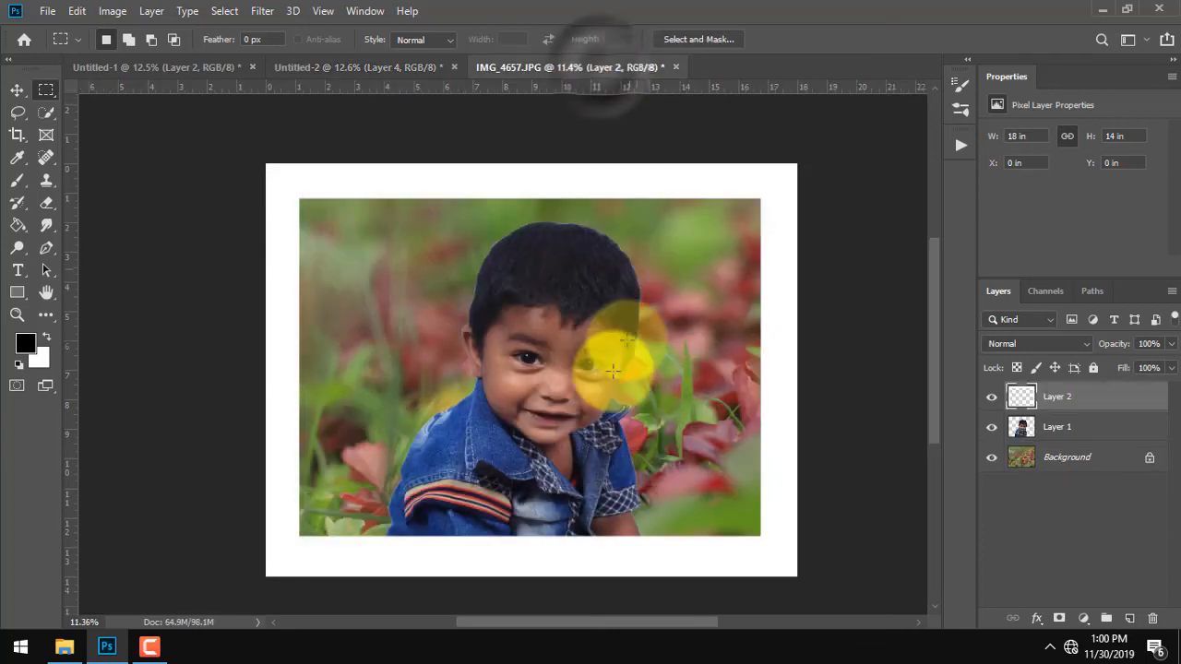